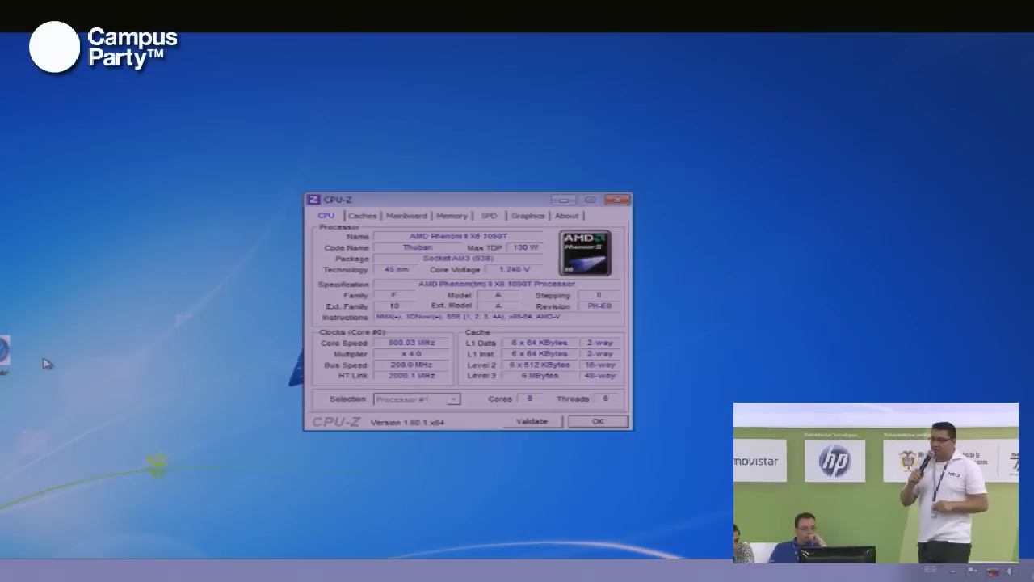
# - Try to launch the wPrime benchmark from the desktop and dismiss the error
pyautogui.doubleClick(10, 349)
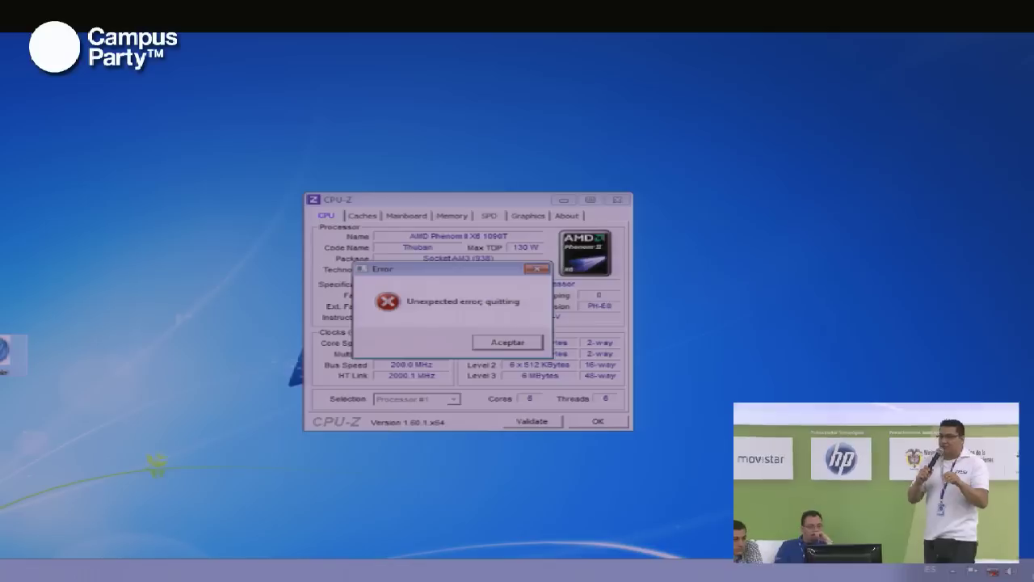
pyautogui.click(504, 345)
# - Copy the wPrime204 folder from the CPU-OC folder on the PENDRIVE (F:) drive to the desktop
pyautogui.press('super')
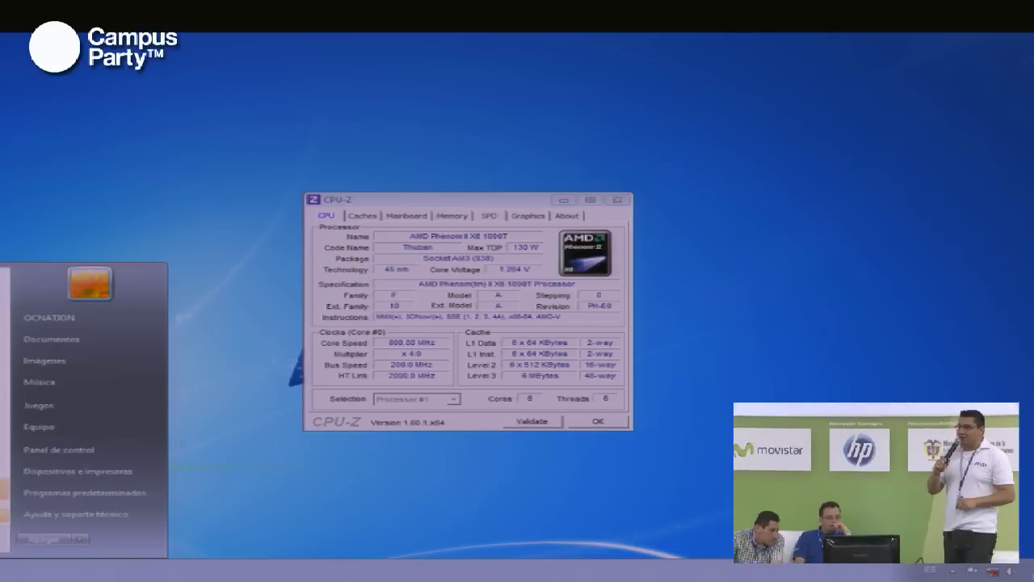
pyautogui.click(63, 437)
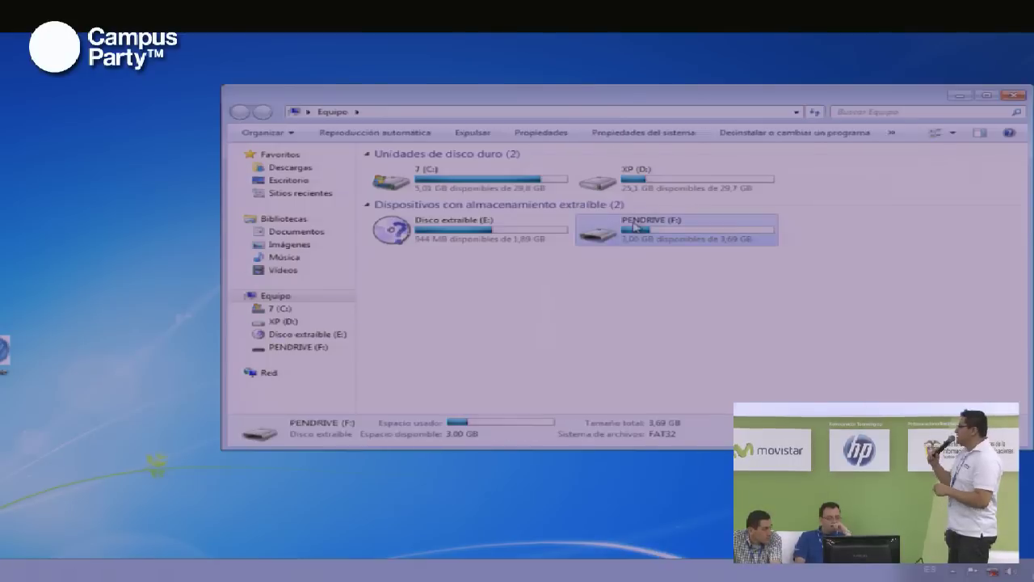
pyautogui.doubleClick(637, 228)
pyautogui.doubleClick(421, 170)
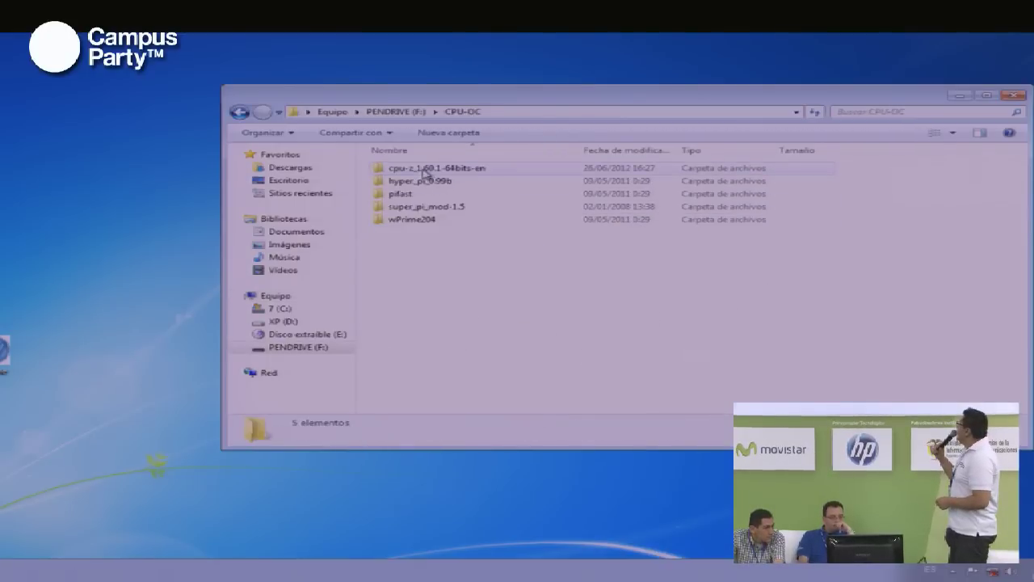
pyautogui.moveTo(416, 227); pyautogui.dragTo(142, 202)
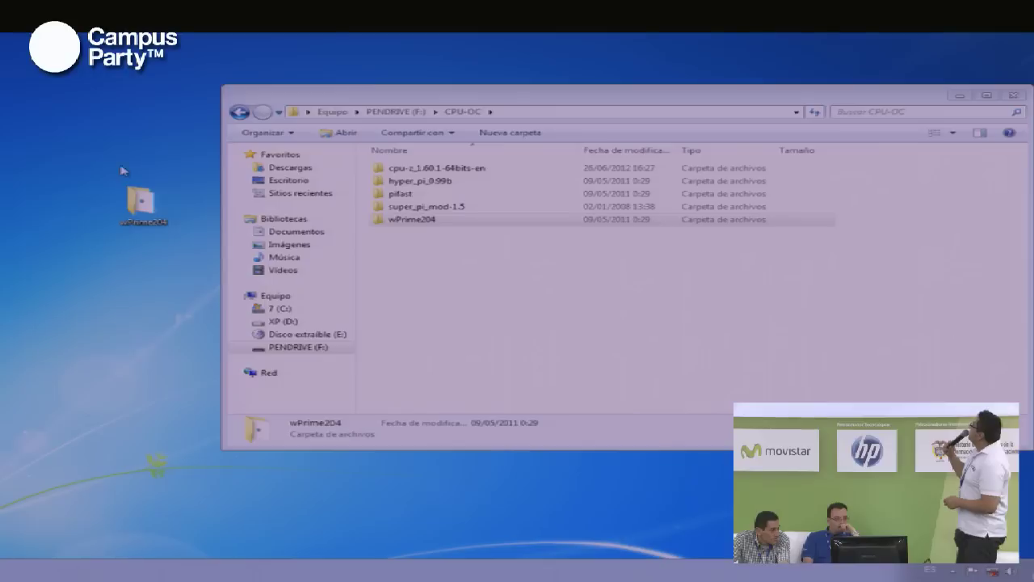
# - Try to launch wPrime from the wPrime204 folder on the desktop, dismiss the error and close that folder's window
pyautogui.doubleClick(141, 202)
pyautogui.doubleClick(397, 186)
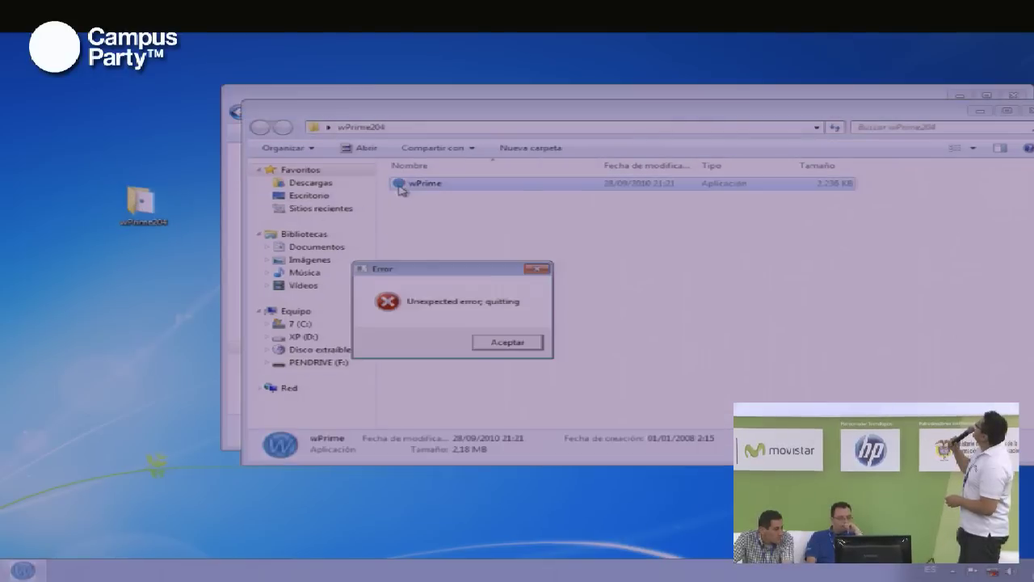
pyautogui.click(498, 342)
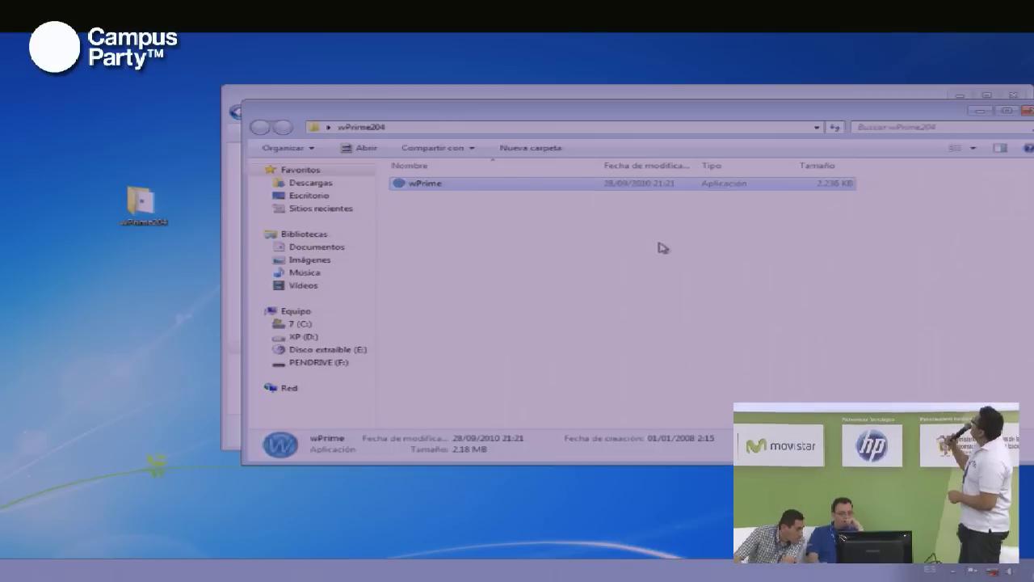
pyautogui.click(1025, 110)
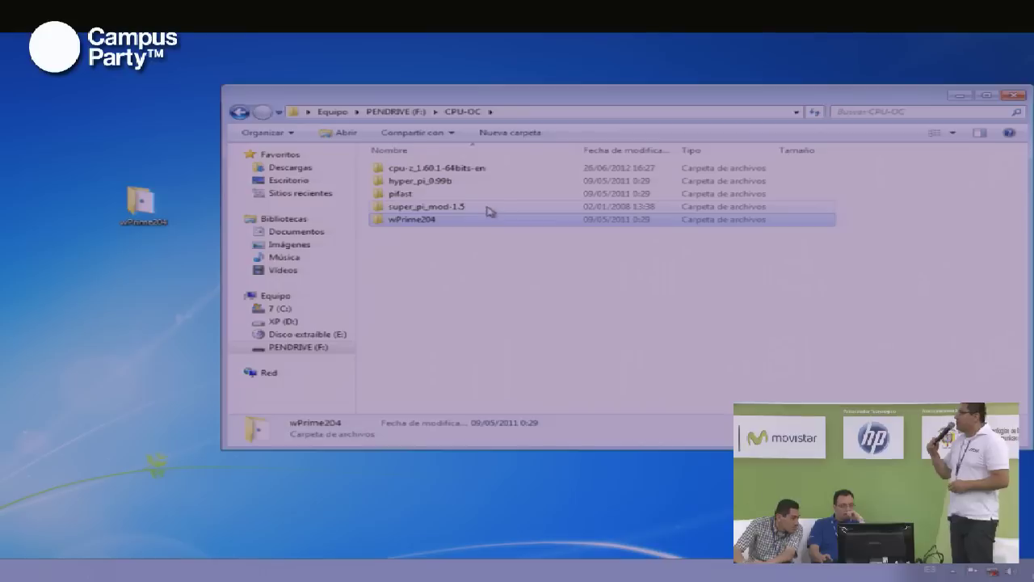
pyautogui.click(451, 209)
pyautogui.doubleClick(450, 208)
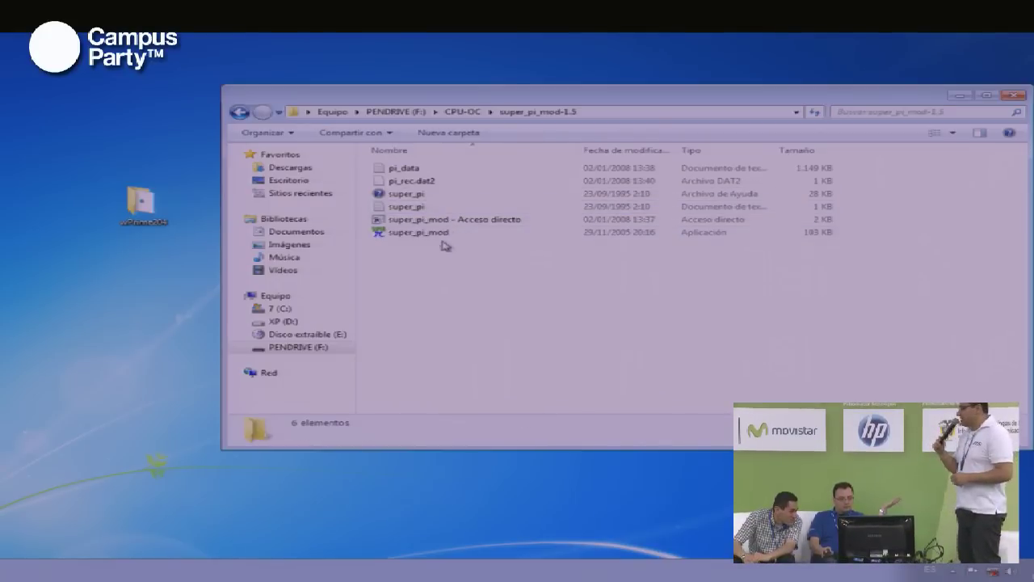
pyautogui.press('BackSpace')
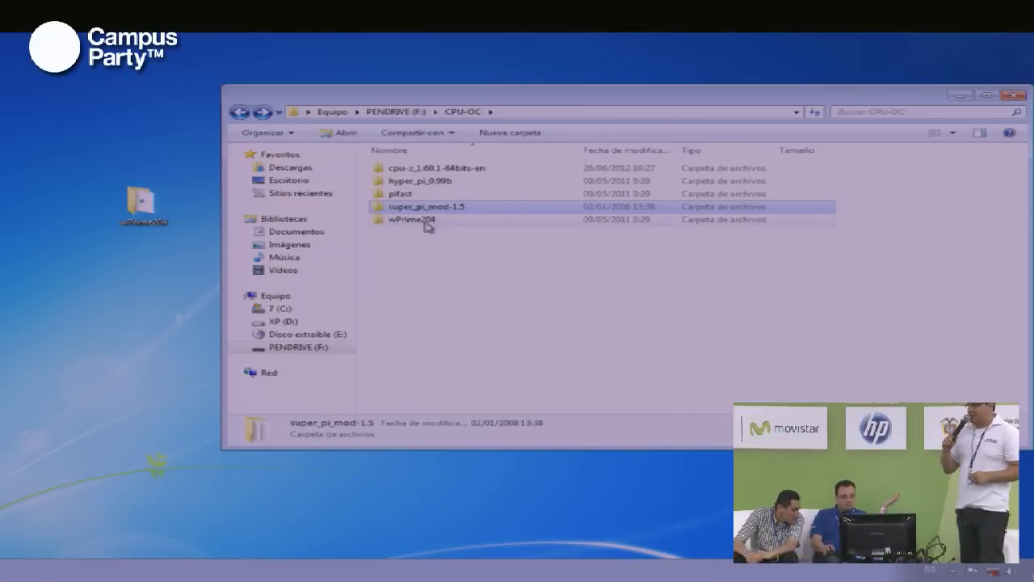
# - Run wPrime as administrator from the pen drive's wPrime204 folder and close it while it is loading
pyautogui.doubleClick(426, 221)
pyautogui.click(412, 173)
pyautogui.rightClick(412, 173)
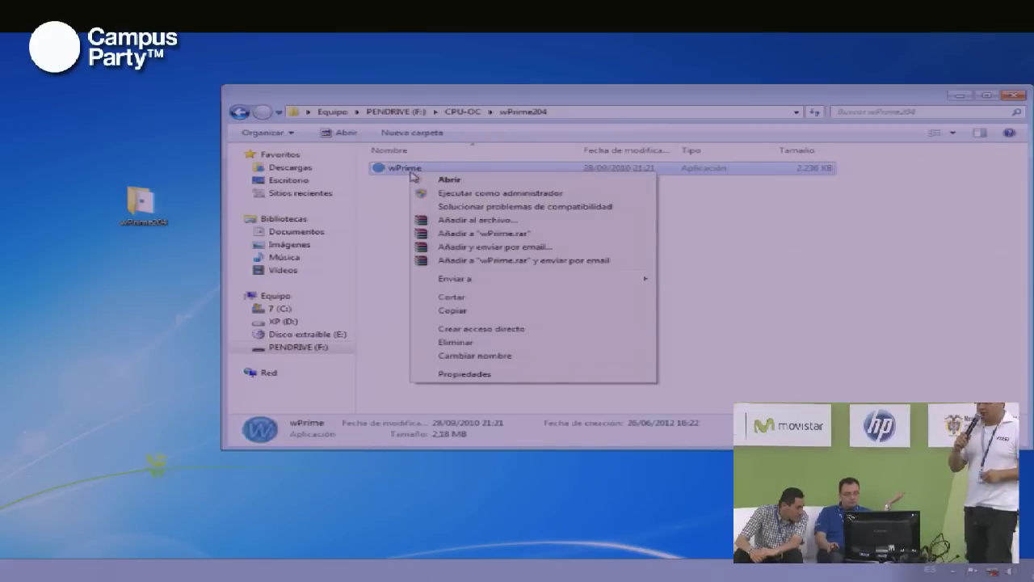
pyautogui.click(477, 194)
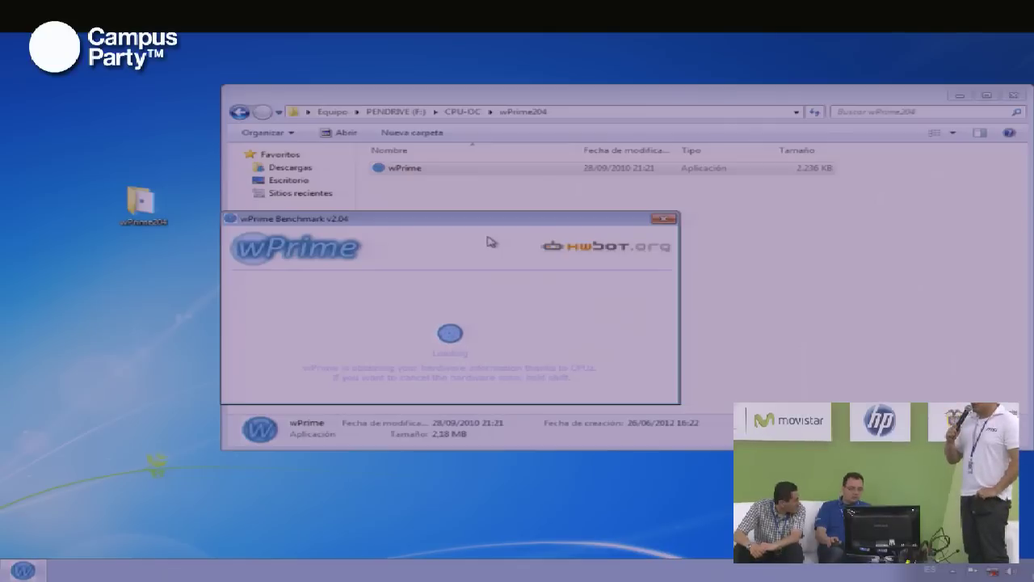
pyautogui.click(663, 219)
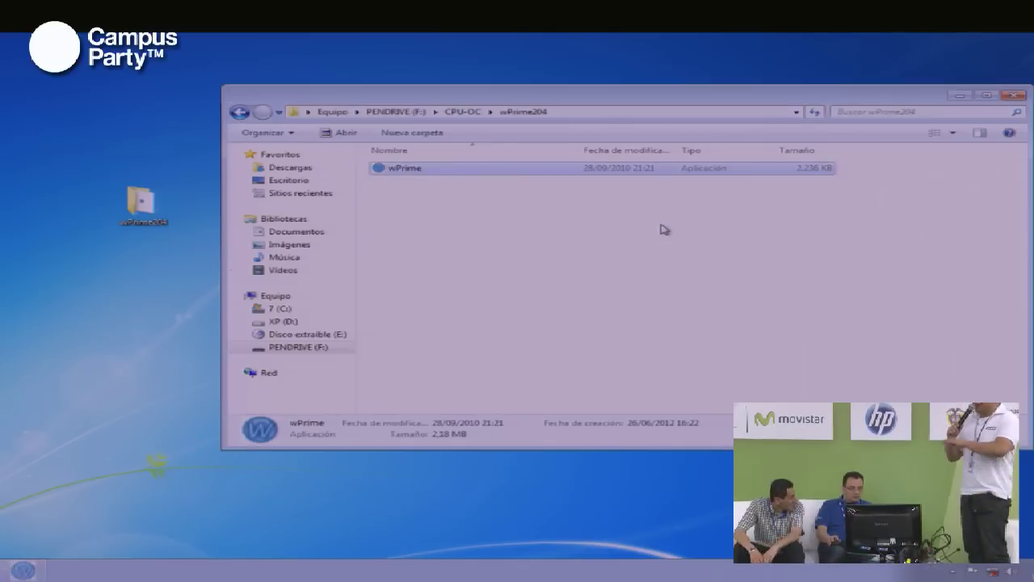
# - Copy the wPrime application from the pen drive to the desktop and set the copy to always run as administrator
pyautogui.moveTo(420, 172); pyautogui.dragTo(15, 284)
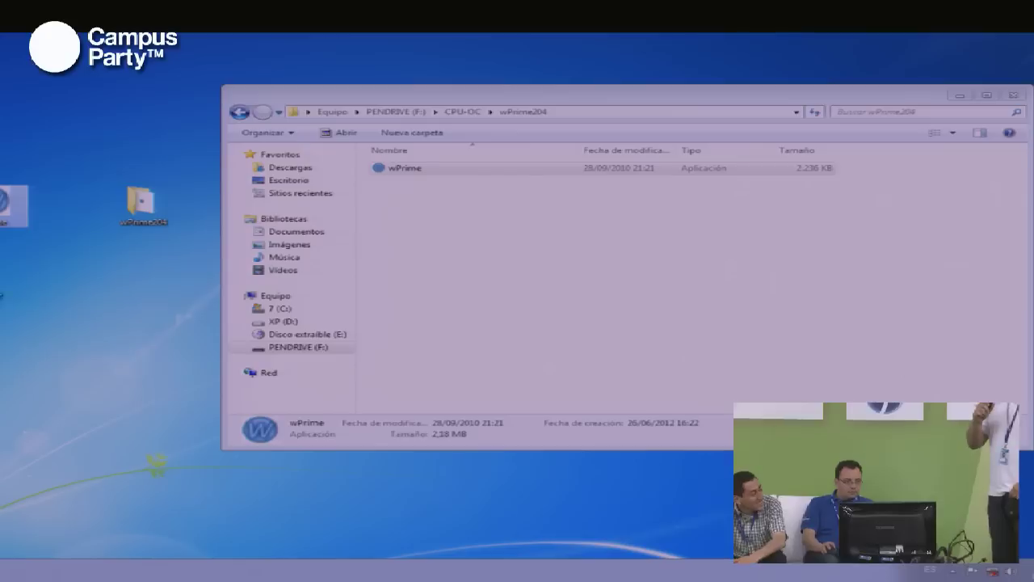
pyautogui.rightClick(6, 213)
pyautogui.click(94, 475)
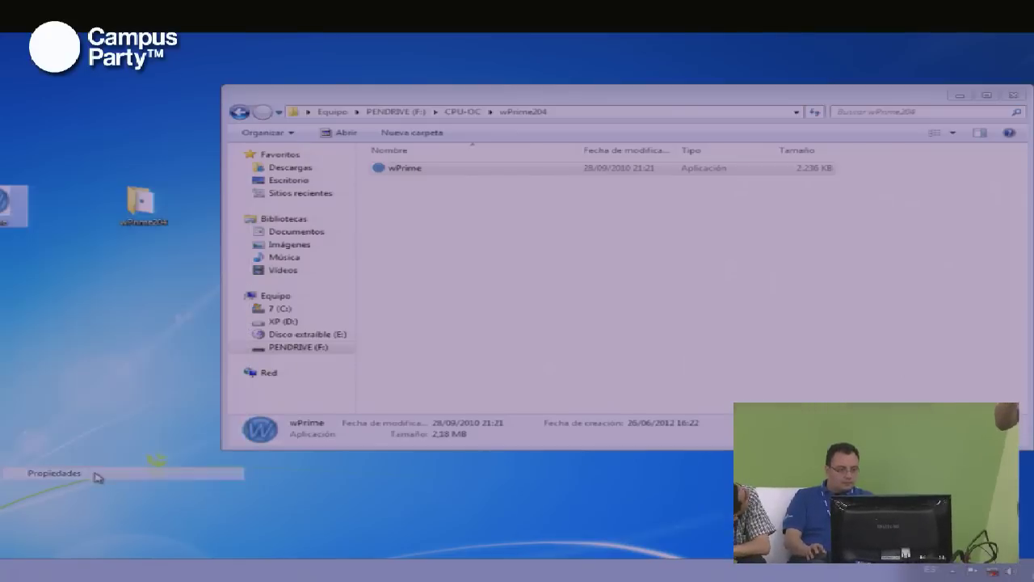
pyautogui.click(159, 257)
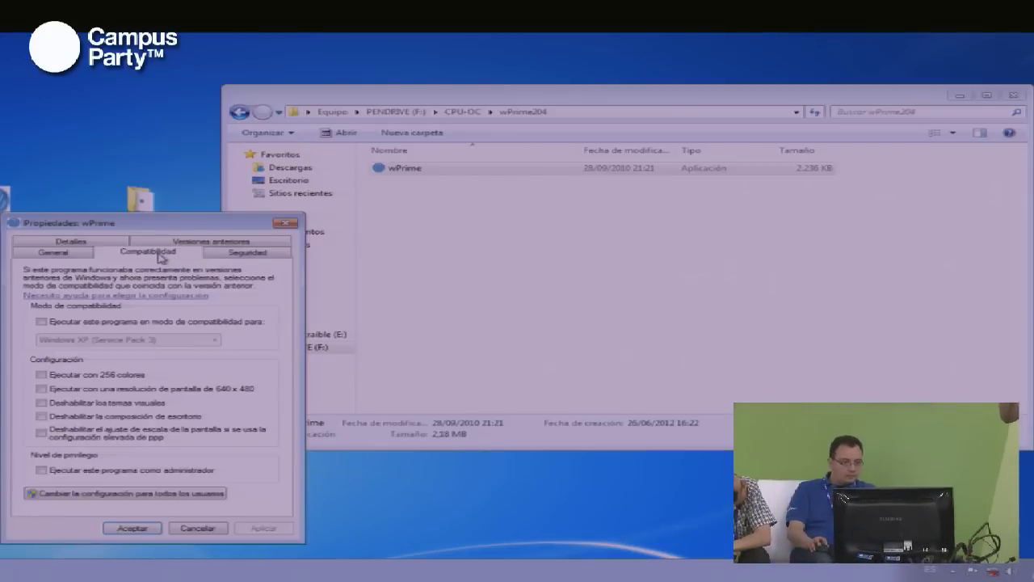
pyautogui.click(98, 322)
pyautogui.click(109, 326)
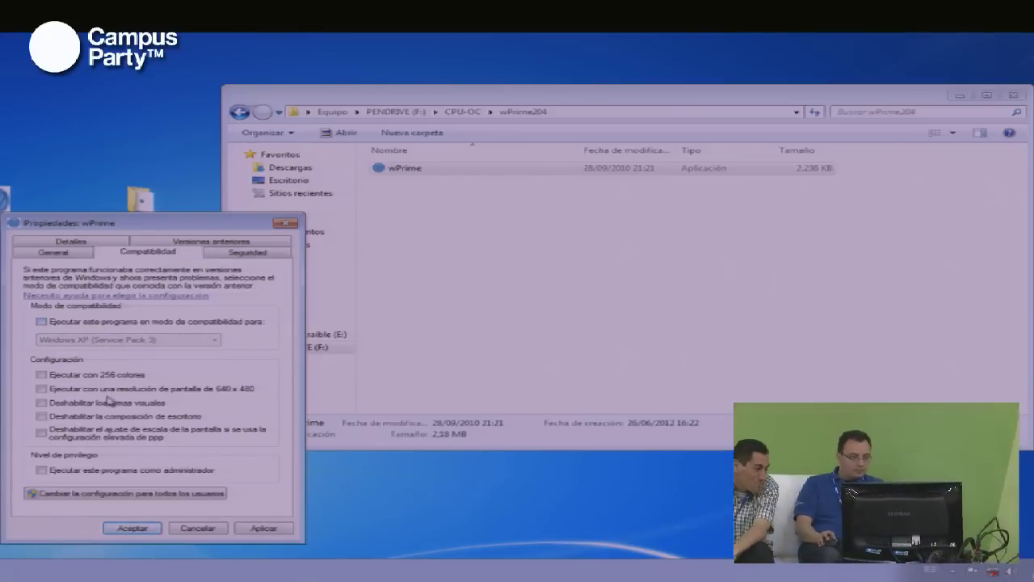
pyautogui.click(113, 472)
pyautogui.click(279, 531)
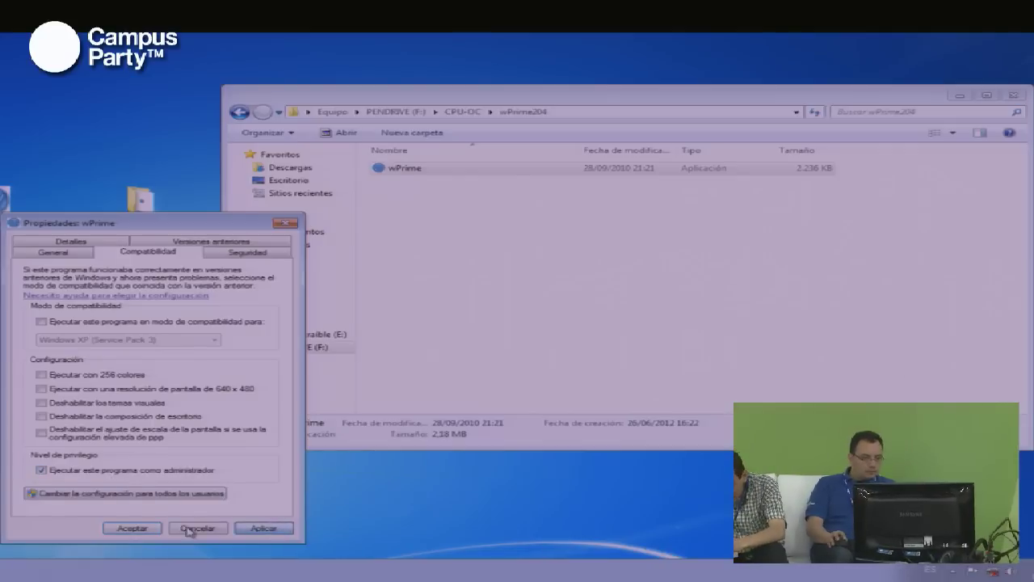
pyautogui.click(150, 529)
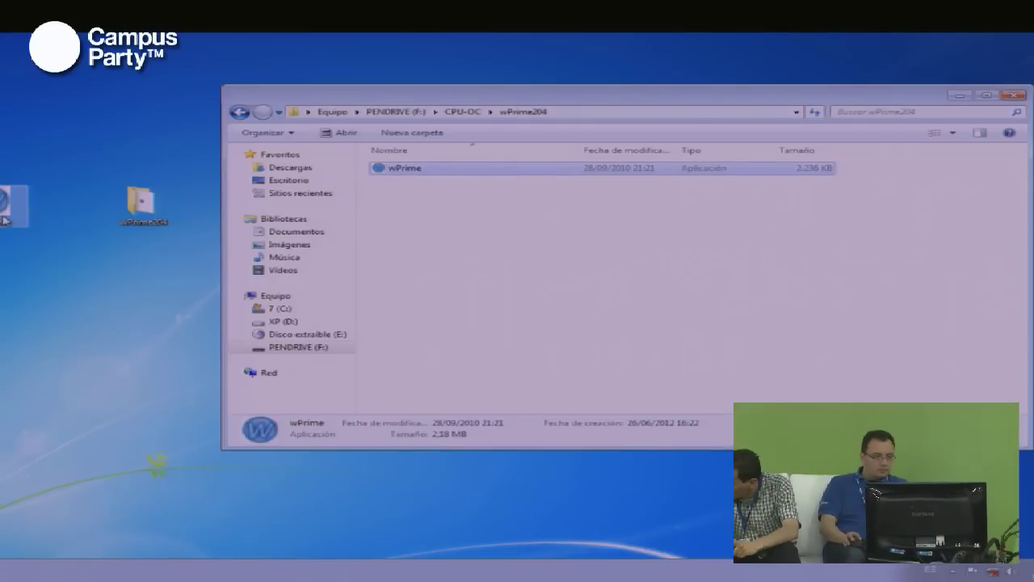
# - Launch wPrime from its desktop copy and close the pen drive folder window
pyautogui.press('Return')
pyautogui.click(1014, 96)
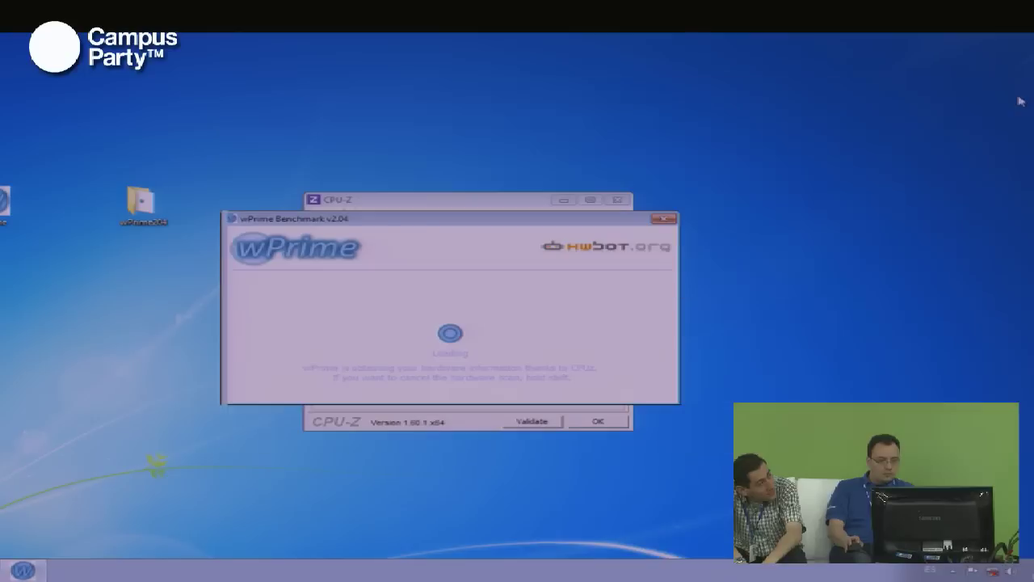
# - Arrange the wPrime and CPU-Z windows side by side so that they do not overlap
pyautogui.moveTo(482, 217); pyautogui.dragTo(194, 129)
pyautogui.click(474, 208)
pyautogui.moveTo(474, 209); pyautogui.dragTo(628, 158)
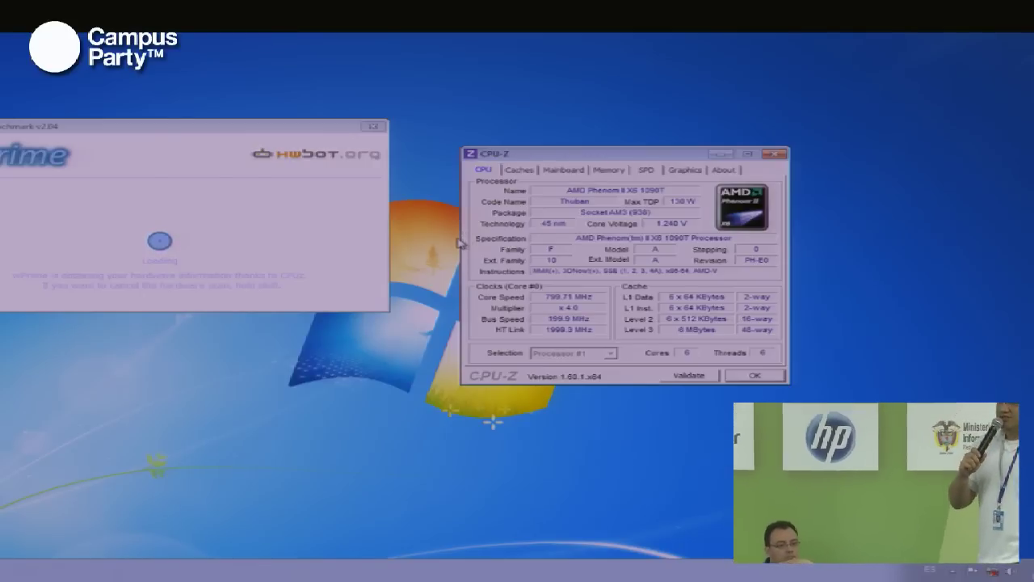
# - Open the summary of the system's hardware in wPrime
pyautogui.click(302, 257)
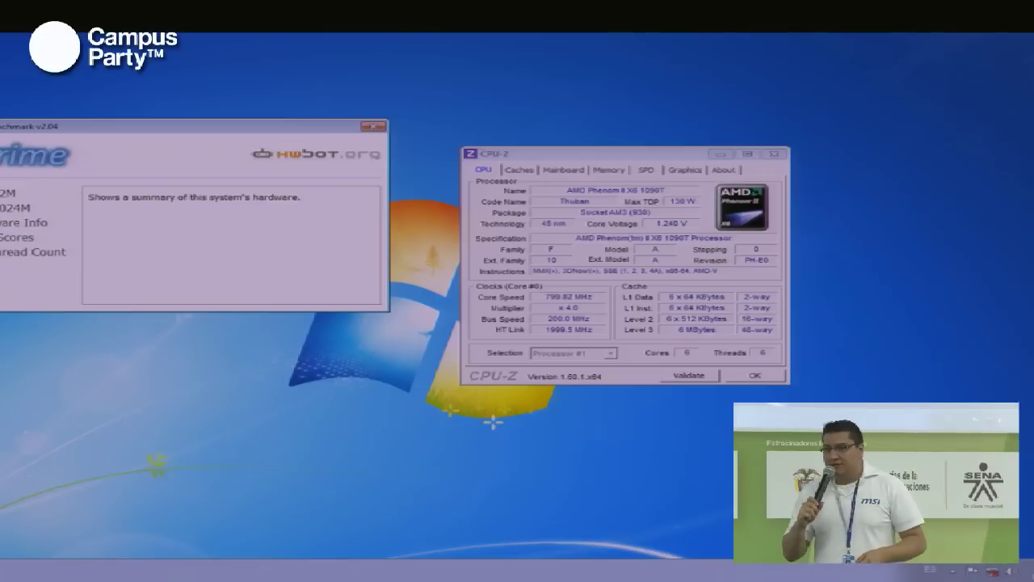
pyautogui.click(24, 222)
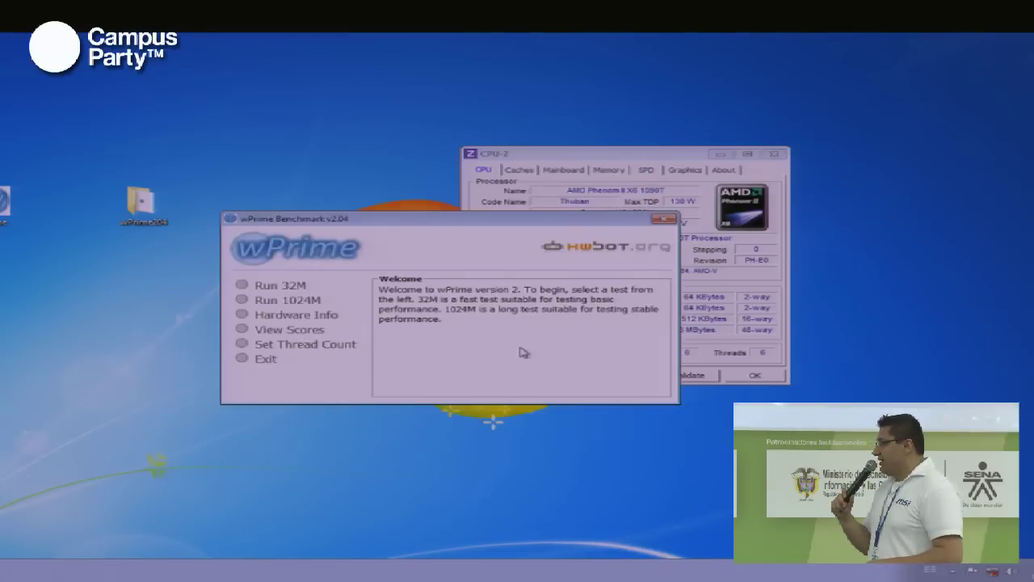
# - Set the wPrime thread count to 6
pyautogui.click(346, 346)
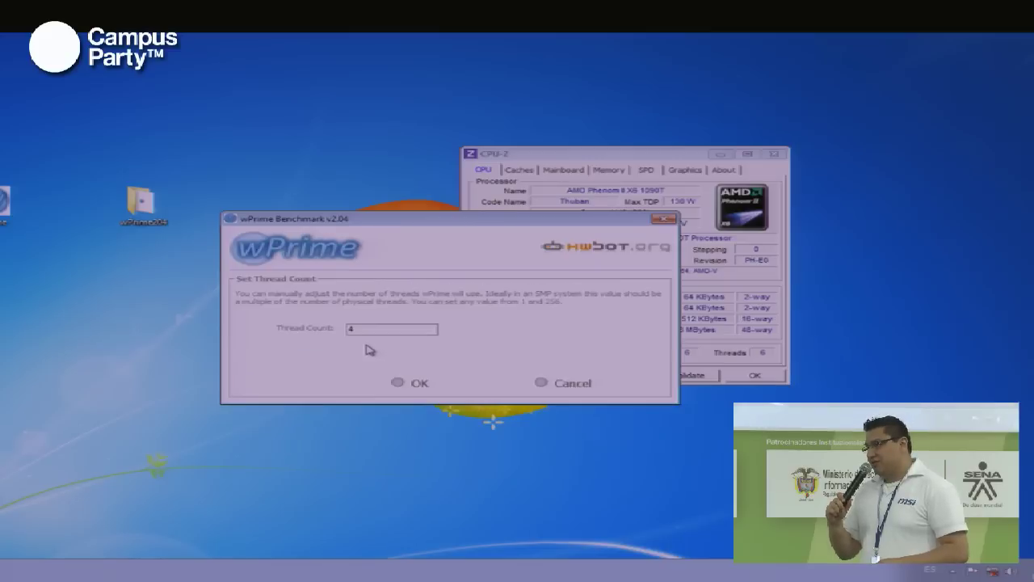
pyautogui.doubleClick(378, 329)
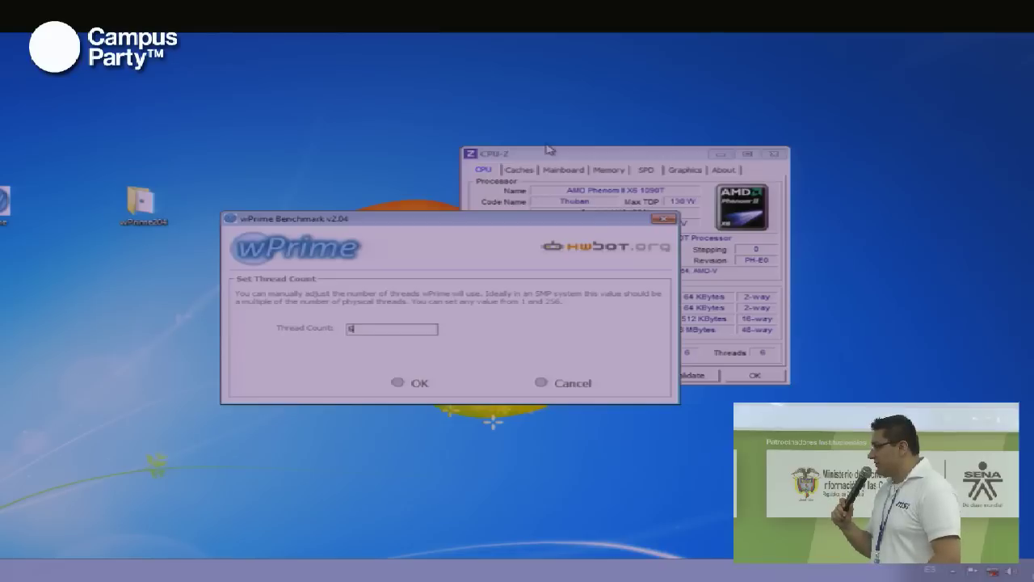
pyautogui.click(421, 387)
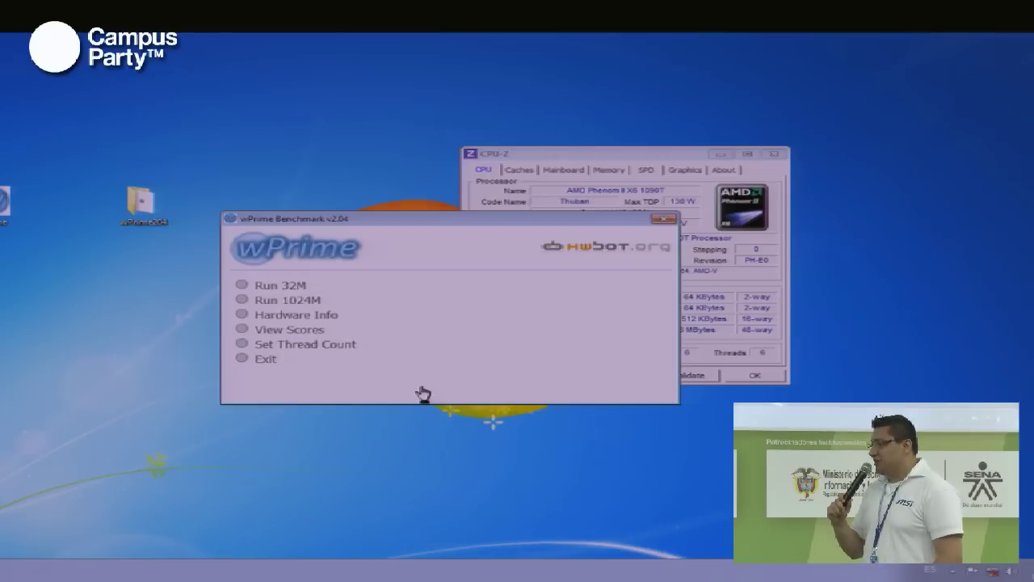
# - Run the wPrime 32M test and view the recorded scores
pyautogui.moveTo(254, 302)
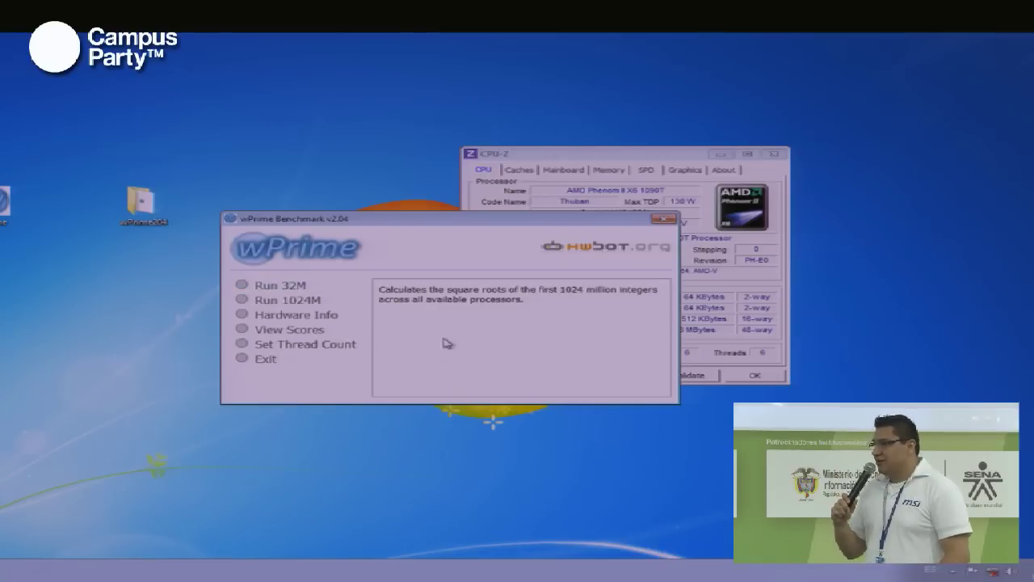
pyautogui.click(277, 283)
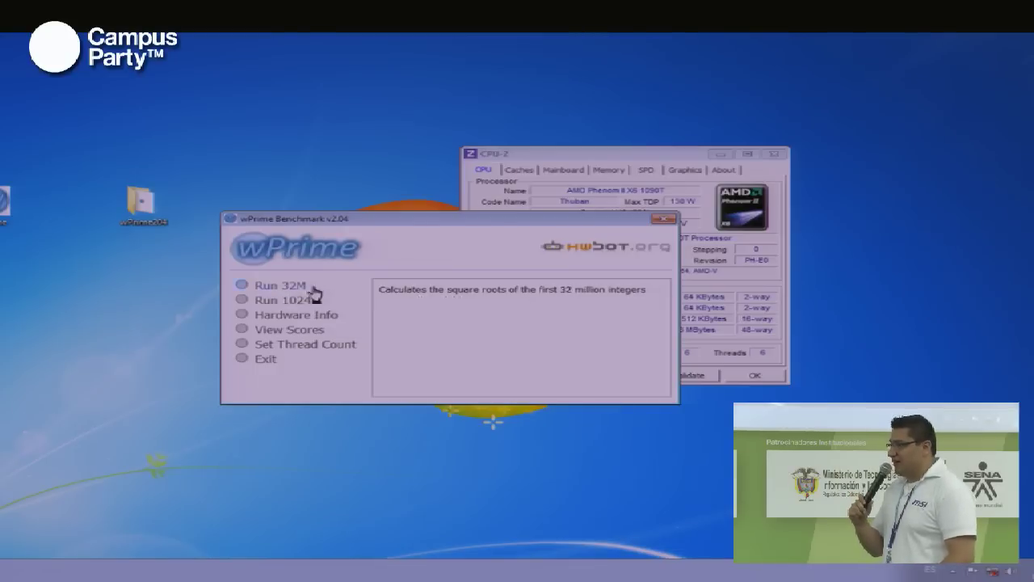
pyautogui.click(310, 331)
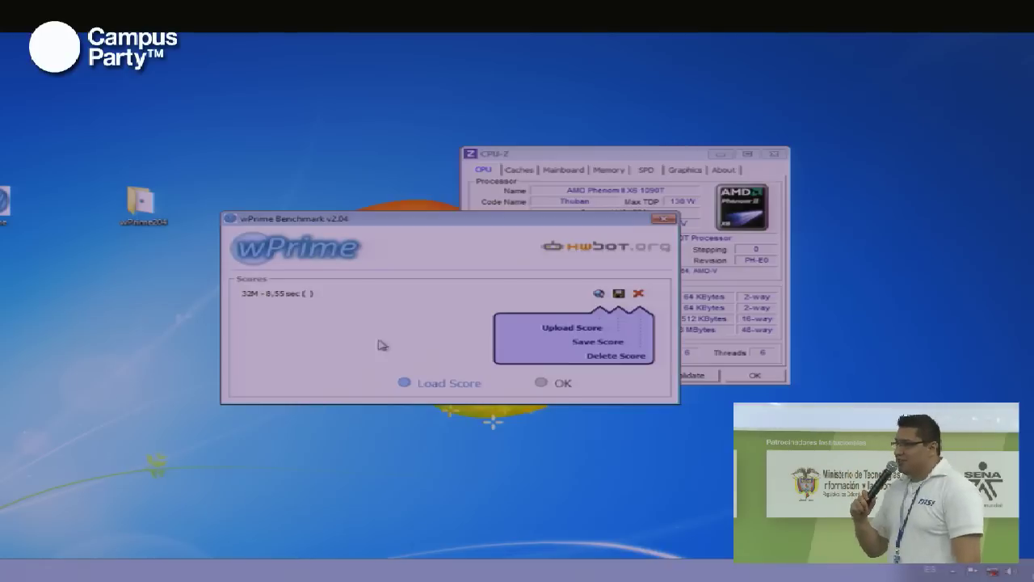
pyautogui.click(560, 383)
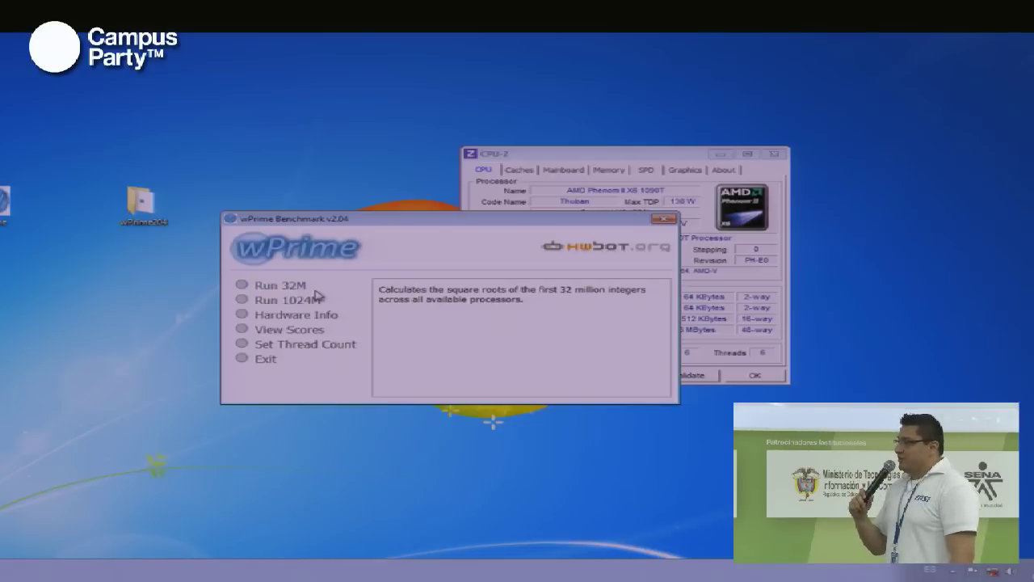
pyautogui.click(290, 329)
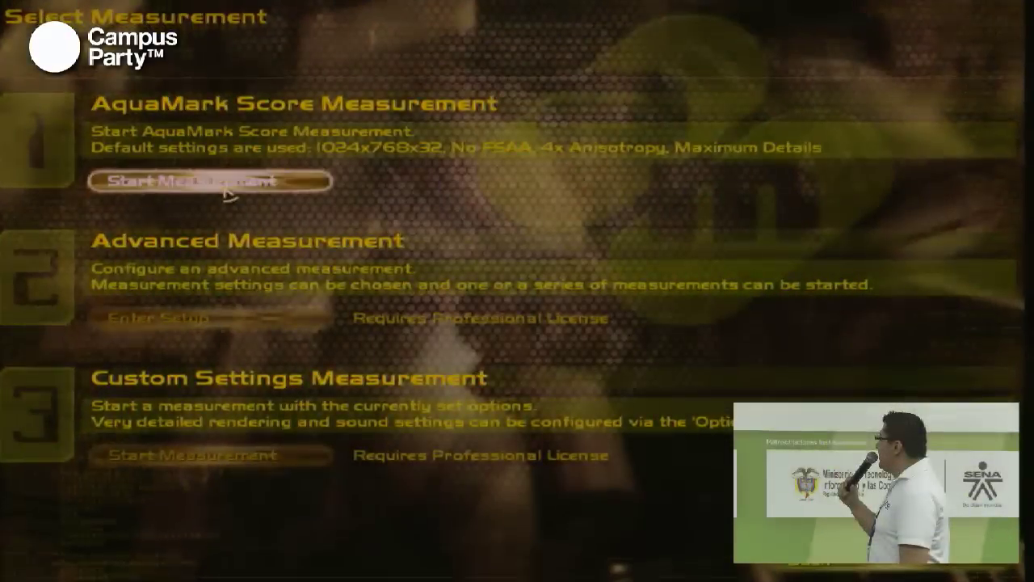
# - Switch to AquaMark and start the score measurement with the default settings
pyautogui.click(226, 191)
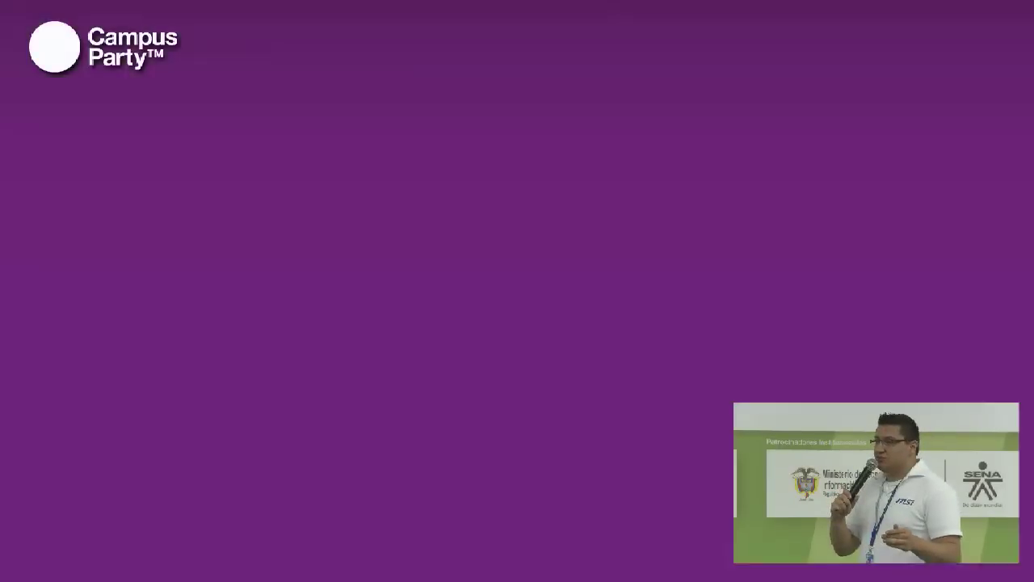
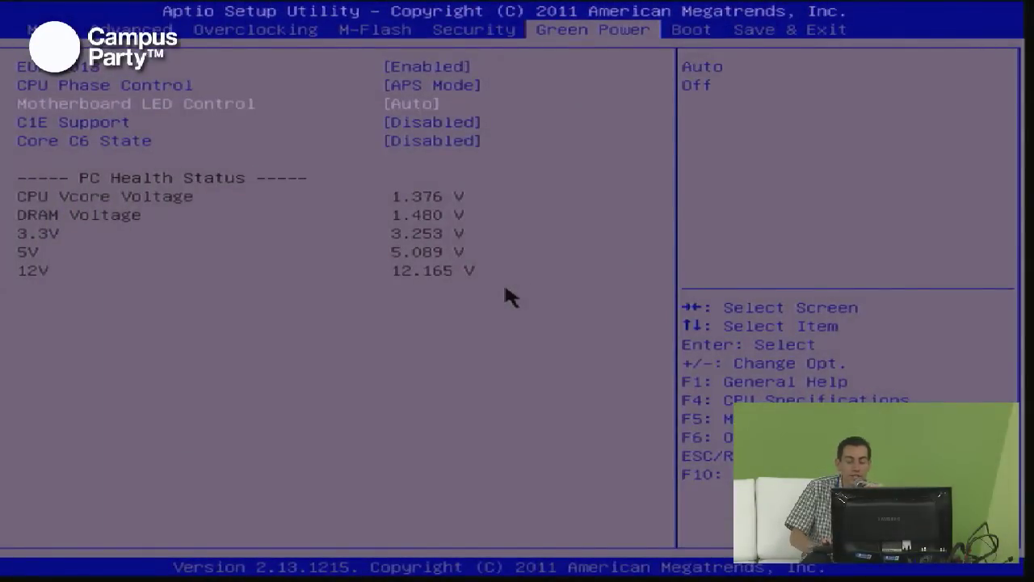
pyautogui.press('Down')
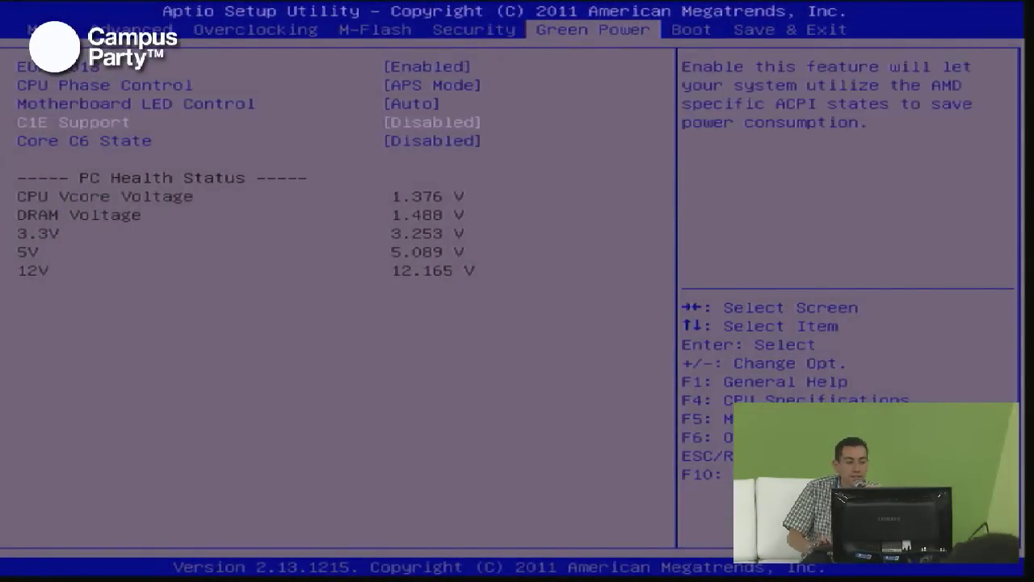
pyautogui.press('Up')
pyautogui.press('Down')
pyautogui.press('Up')
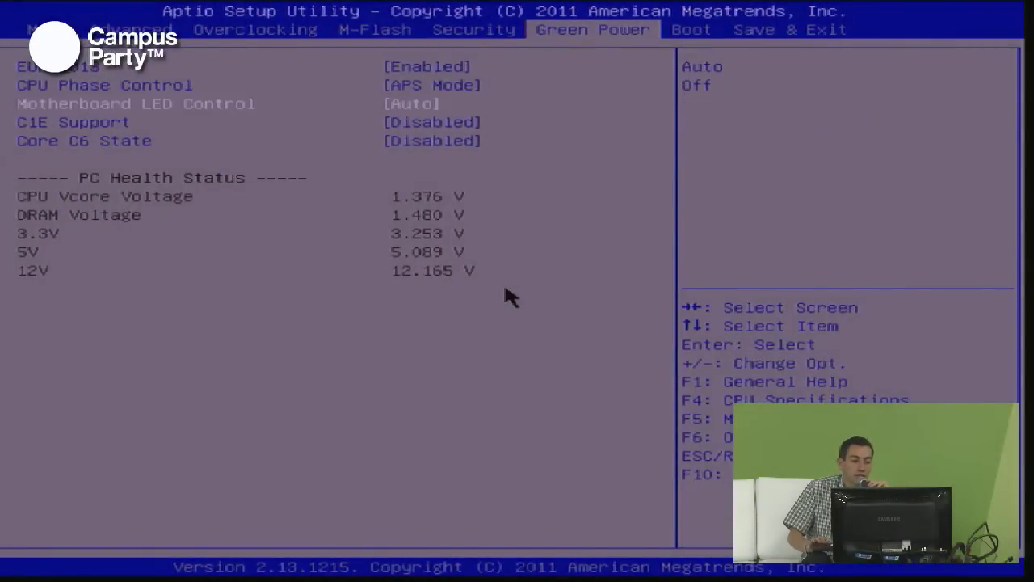
# - Check the Motherboard LED Control and C1E Support options among the Green Power settings
pyautogui.press('Up')
pyautogui.press('Down')
pyautogui.press('Down')
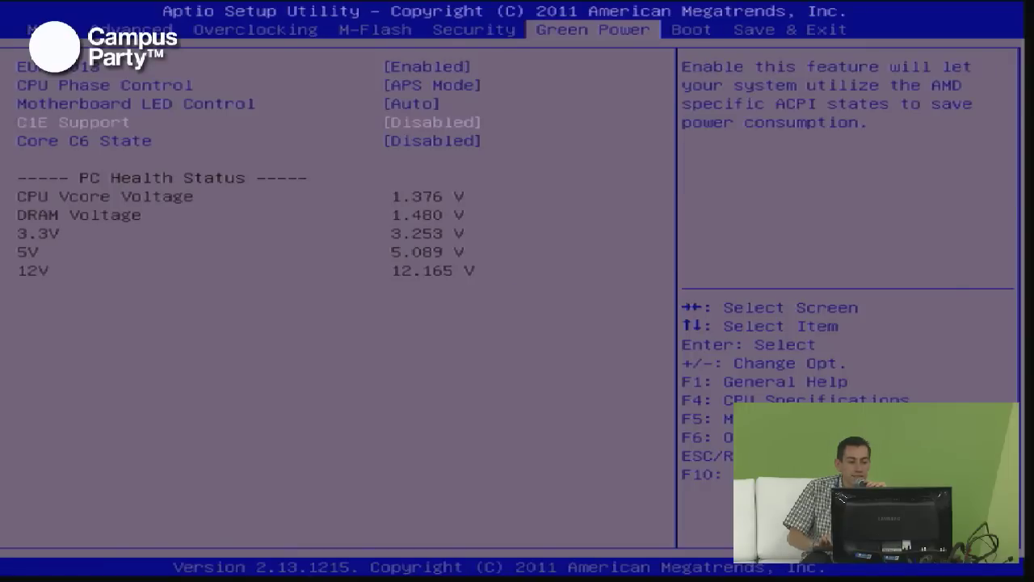
# - Look through the Advanced BIOS settings, from PCI Subsystem Settings to Power Management Setup
pyautogui.press('Left')
pyautogui.press('Left')
pyautogui.press('Left')
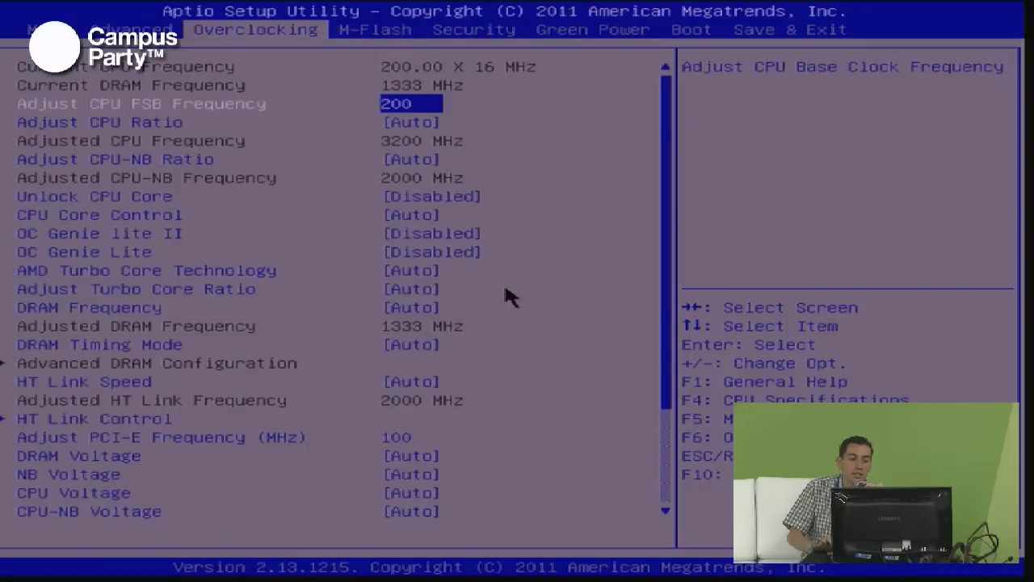
pyautogui.press('Left')
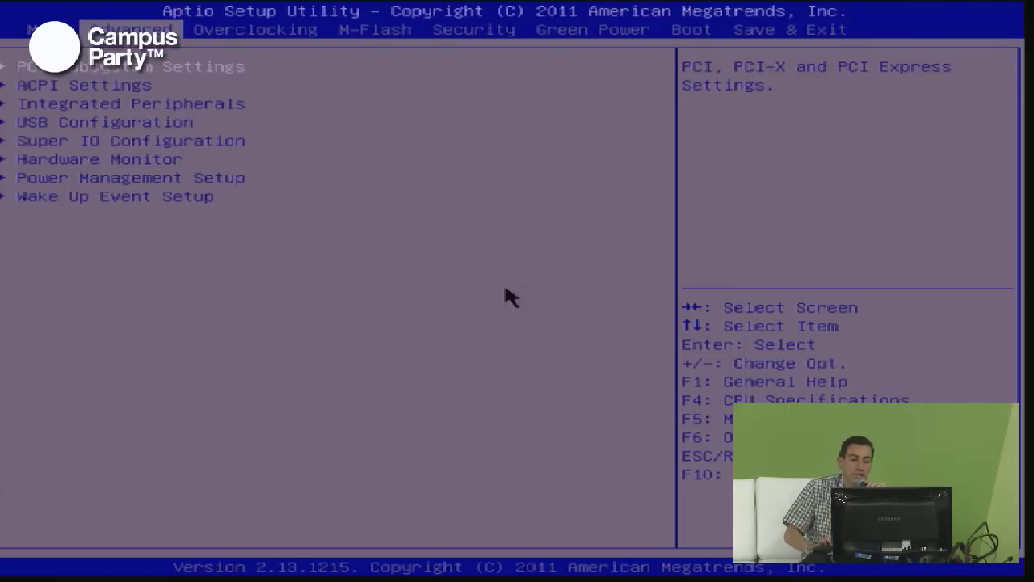
pyautogui.press('Down')
pyautogui.press('Down')
pyautogui.press('Down')
pyautogui.press('Down')
pyautogui.press('Down')
pyautogui.press('Down')
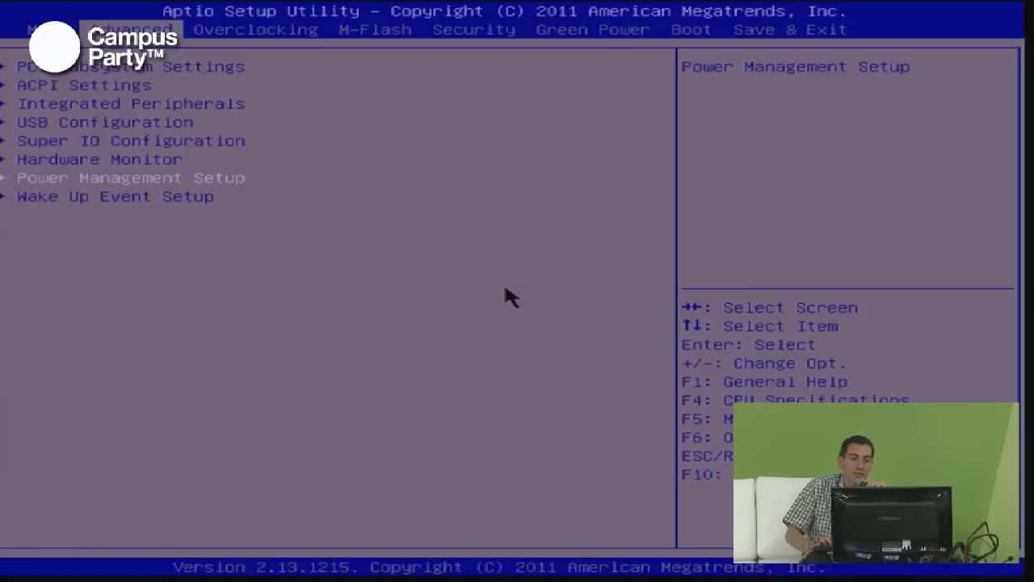
# - Examine the Overclocking options for CPU FSB frequency, CPU ratio, CPU-NB ratio and core unlocking
pyautogui.press('Right')
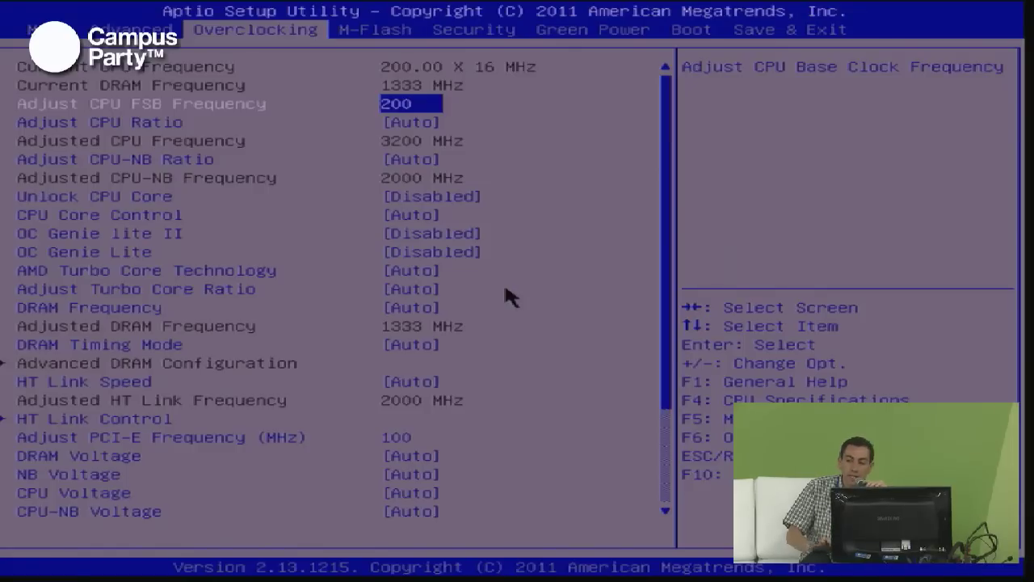
pyautogui.press('Down')
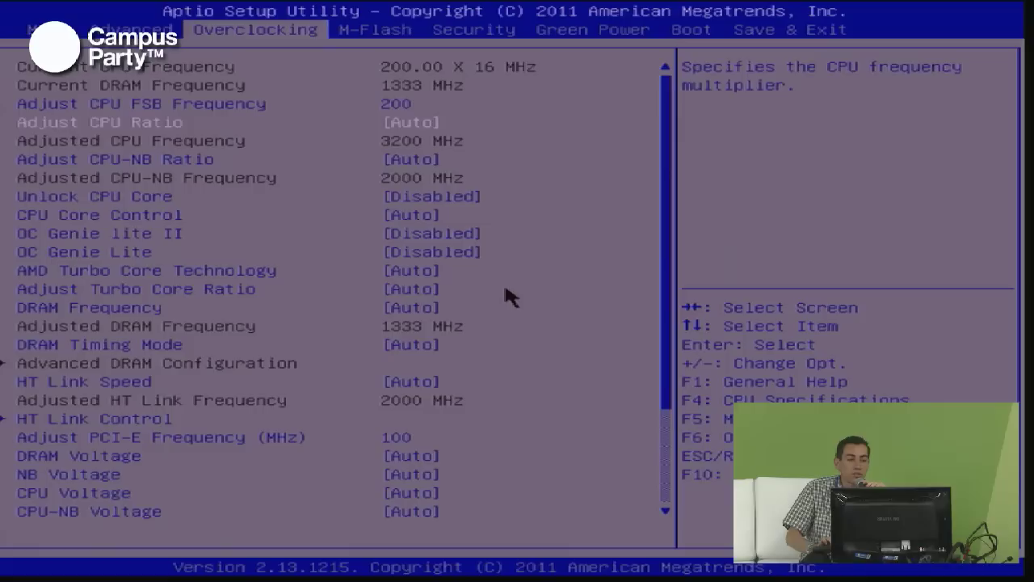
pyautogui.press('Up')
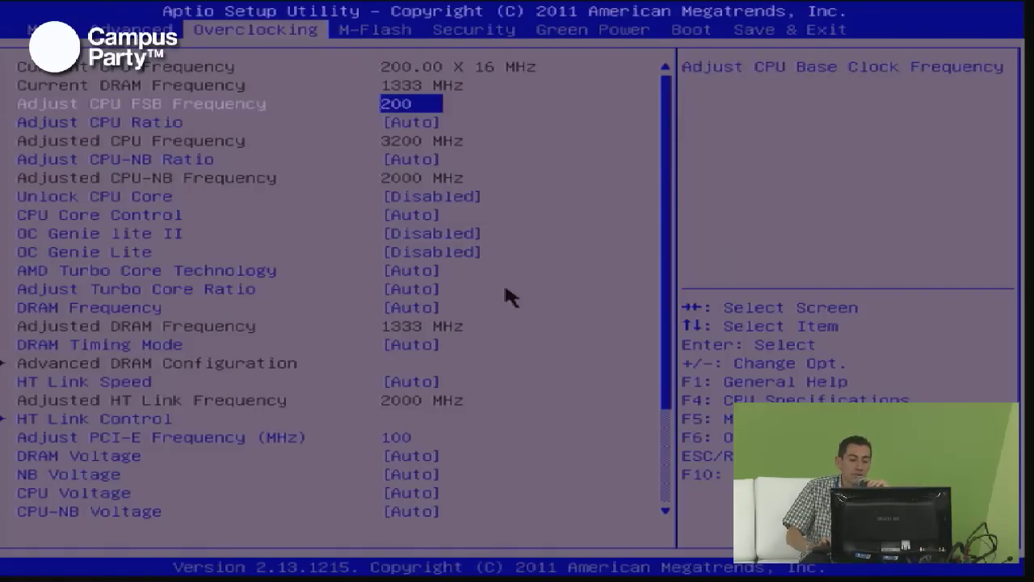
pyautogui.press('Down')
pyautogui.press('Up')
pyautogui.press('Down')
pyautogui.press('Down')
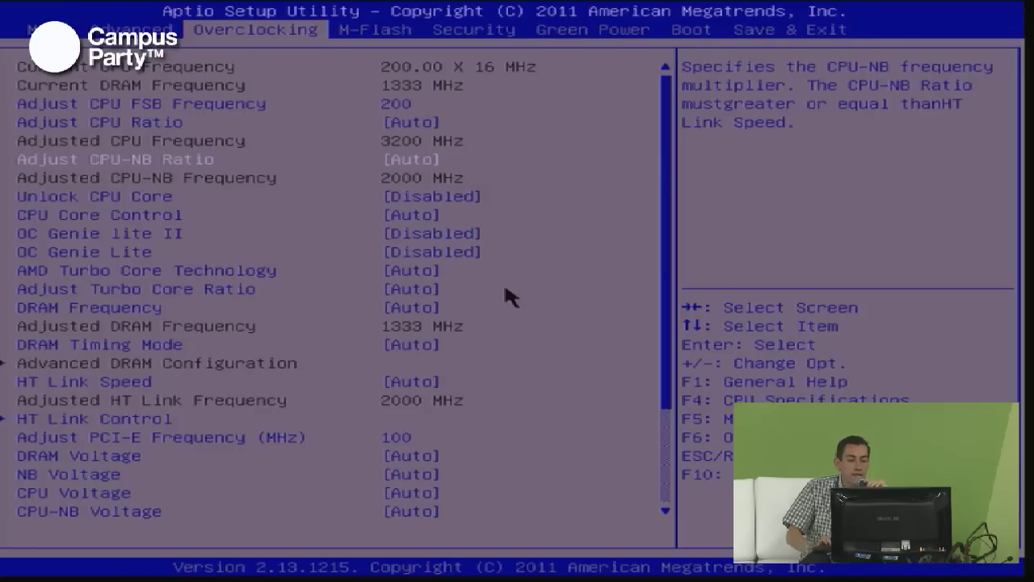
pyautogui.press('Down')
pyautogui.press('Up')
pyautogui.press('Down')
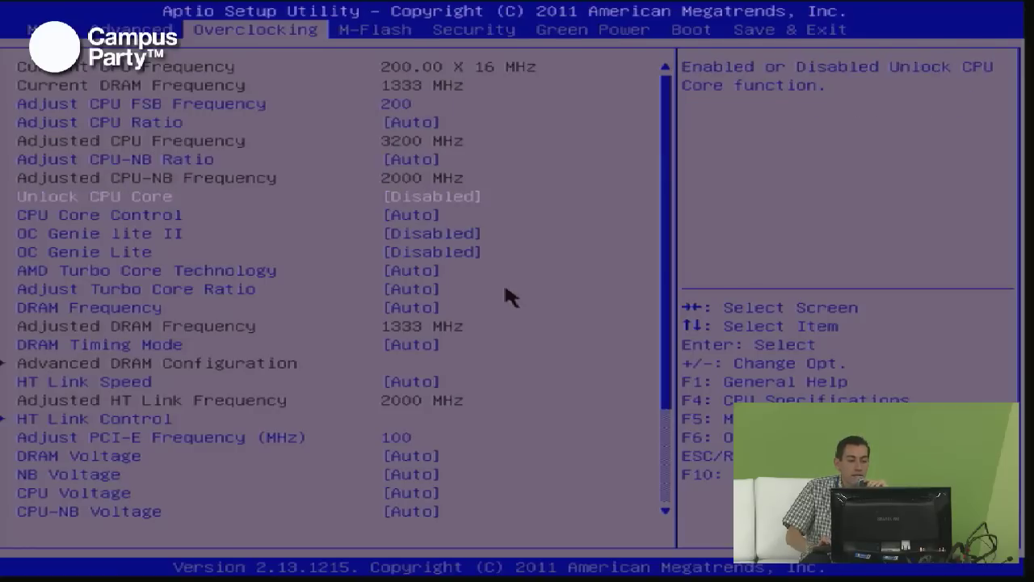
# - Set the CPU ratio to 16 in the Overclocking settings
pyautogui.press('Up')
pyautogui.press('Up')
pyautogui.press('Up')
pyautogui.press('Down')
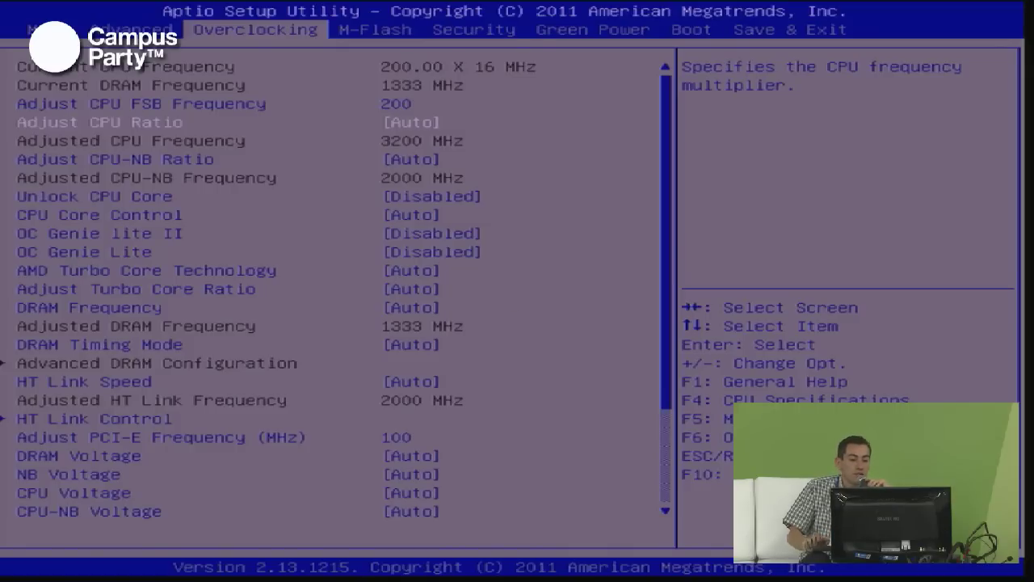
pyautogui.press('+')
pyautogui.press('+')
pyautogui.press('+')
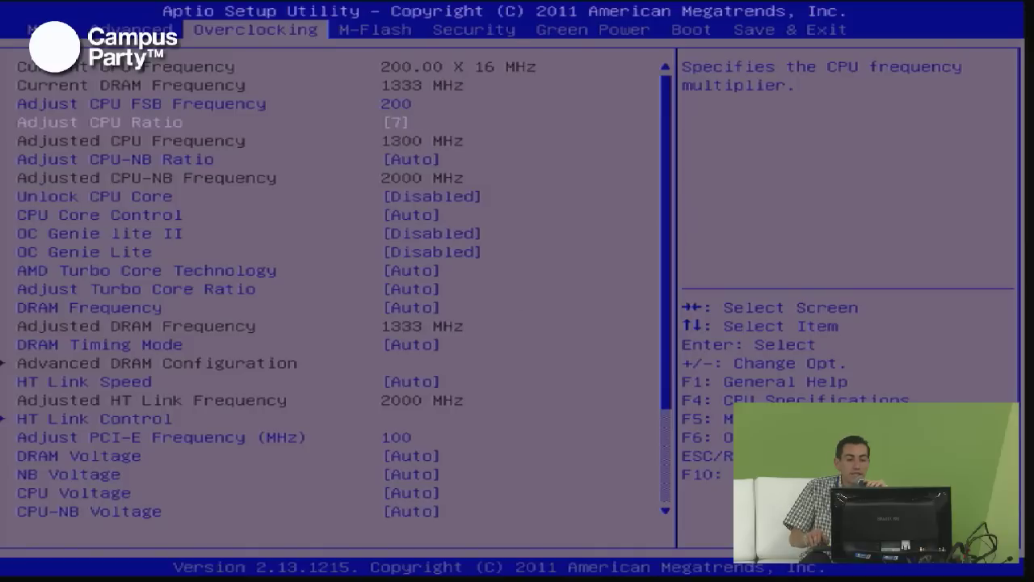
pyautogui.press('+')
pyautogui.press('+')
pyautogui.press('+')
pyautogui.press('+')
pyautogui.press('+')
pyautogui.press('+')
pyautogui.press('+')
pyautogui.press('+')
pyautogui.press('+')
pyautogui.press('+')
pyautogui.press('+')
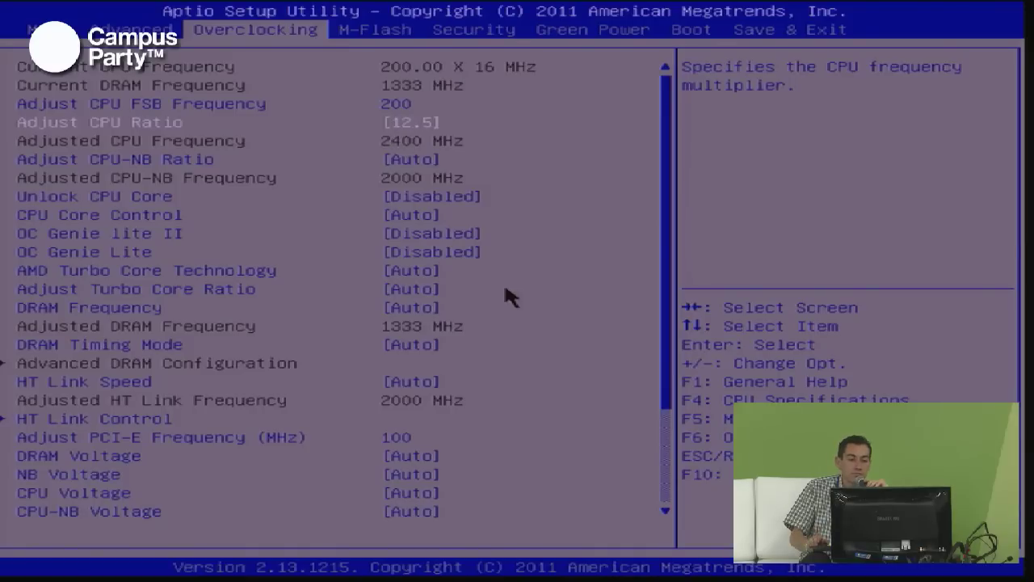
pyautogui.press('+')
pyautogui.press('+')
pyautogui.press('+')
pyautogui.press('+')
pyautogui.press('+')
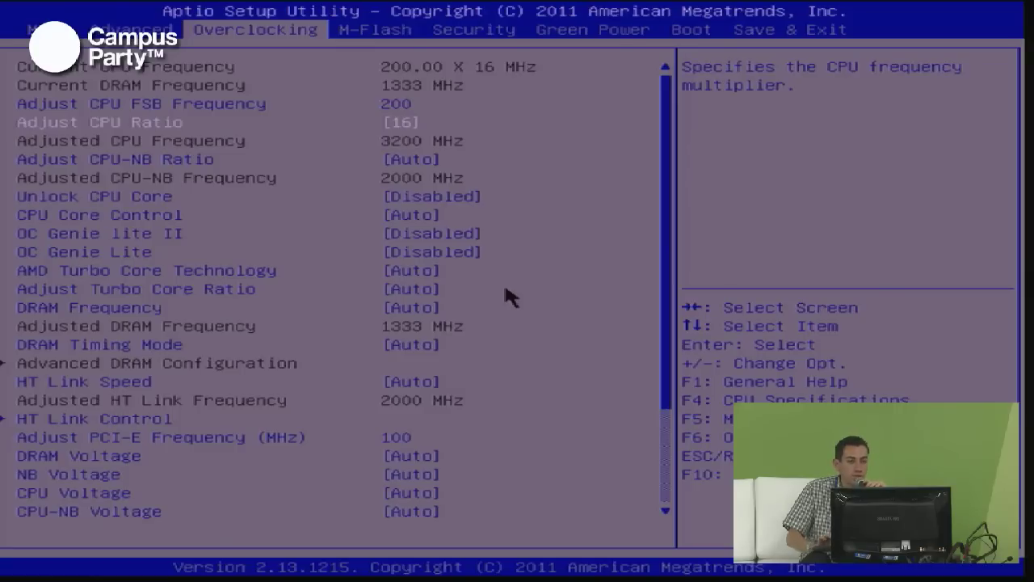
pyautogui.press('Down')
pyautogui.press('Up')
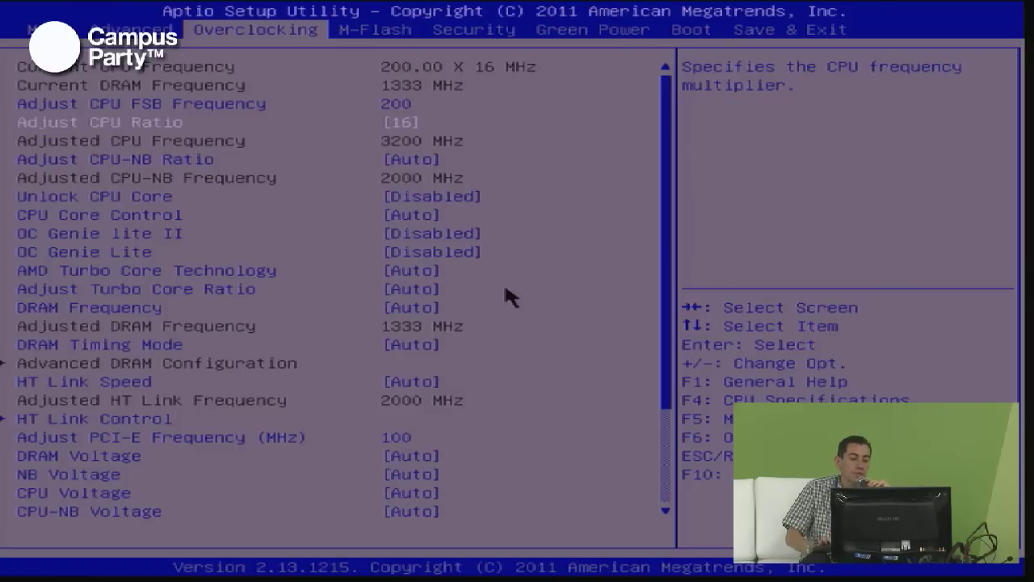
# - Examine the CPU-NB ratio, Unlock CPU Core, CPU Core Control and OC Genie options
pyautogui.press('Down')
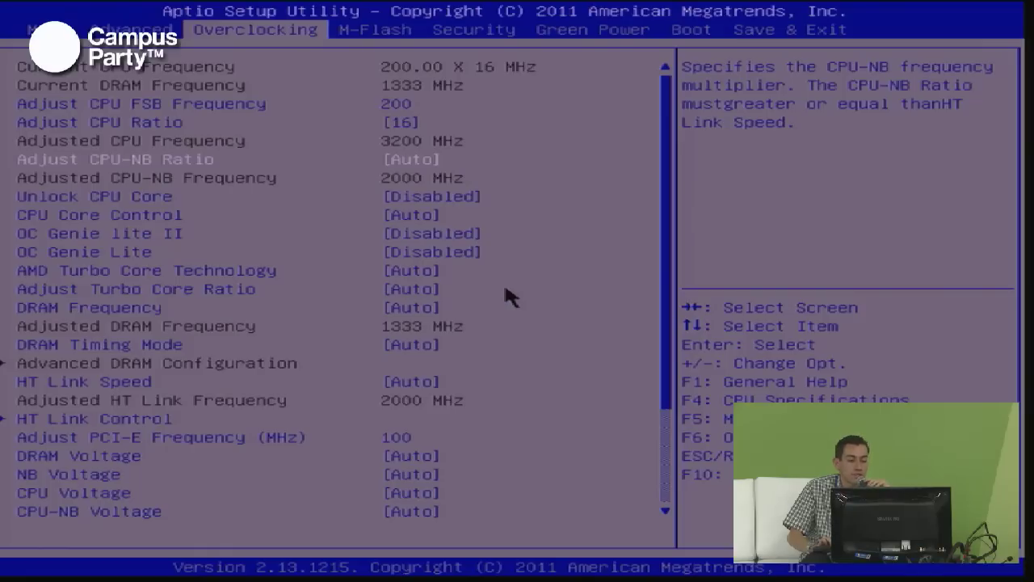
pyautogui.press('Down')
pyautogui.press('Down')
pyautogui.press('Up')
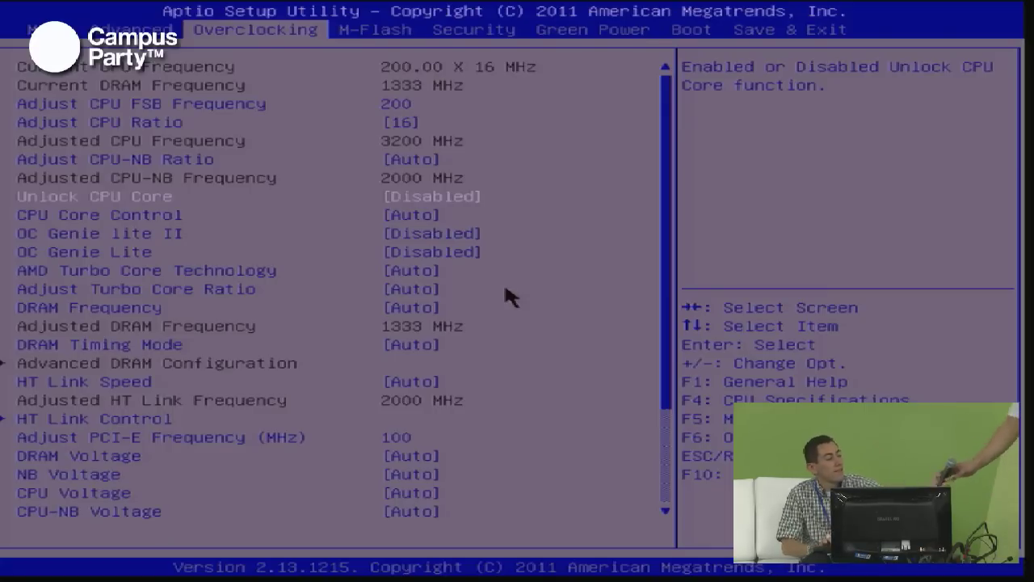
pyautogui.press('Down')
pyautogui.press('Down')
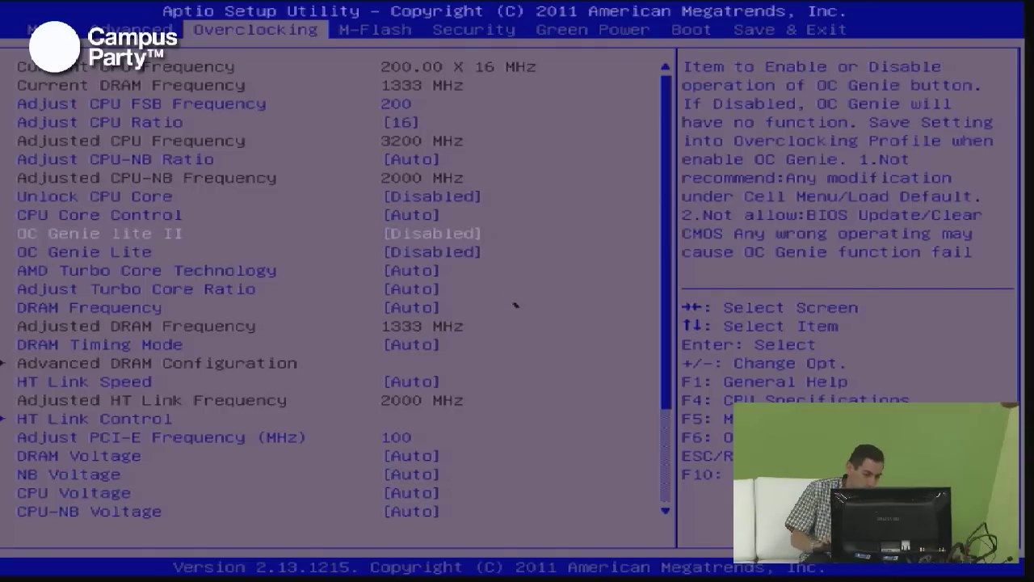
pyautogui.press('Up')
pyautogui.press('Up')
pyautogui.press('Down')
pyautogui.press('Down')
pyautogui.press('Down')
pyautogui.press('Down')
pyautogui.press('Up')
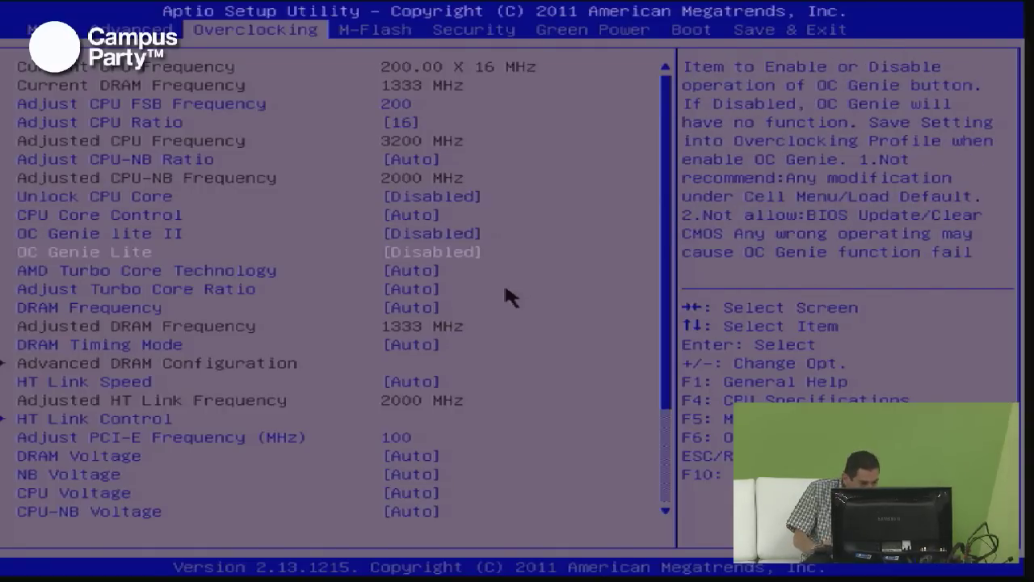
# - Set CPU Core Control to Manual
pyautogui.press('Up')
pyautogui.press('Up')
pyautogui.press('+')
pyautogui.press('-')
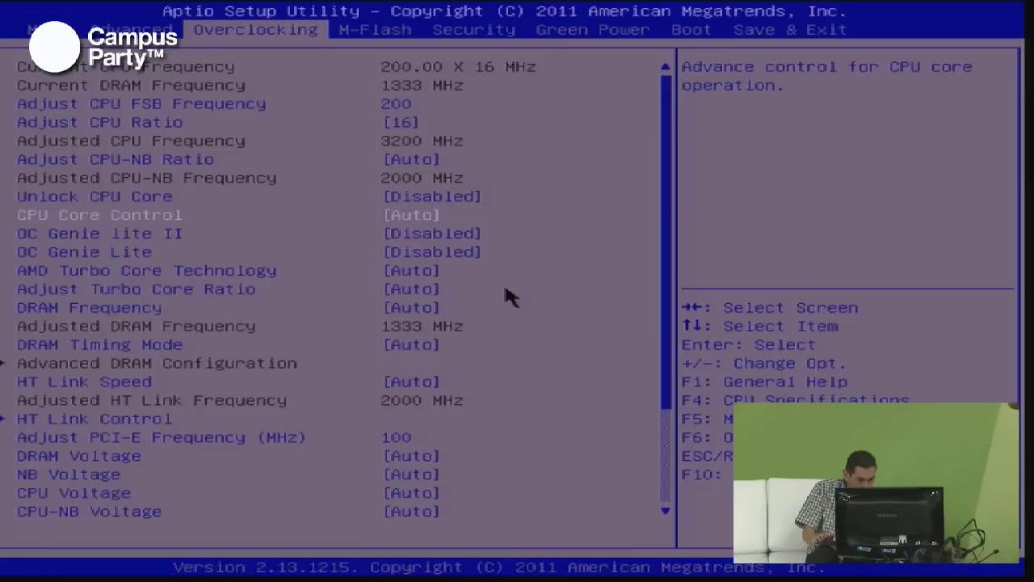
pyautogui.press('+')
# - Leave the individual CPU cores enabled and set AMD Turbo Core Technology to Disabled
pyautogui.press('Down')
pyautogui.press('Down')
pyautogui.press('Down')
pyautogui.press('Down')
pyautogui.press('Down')
pyautogui.press('Down')
pyautogui.press('Down')
pyautogui.press('Down')
pyautogui.press('Down')
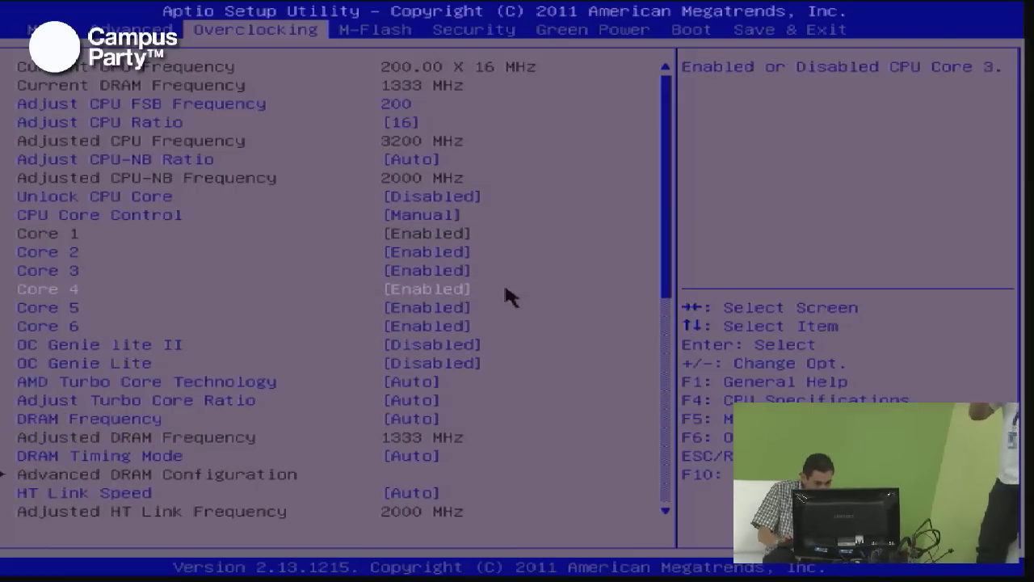
pyautogui.press('Up')
pyautogui.press('Up')
pyautogui.press('Down')
pyautogui.press('Down')
pyautogui.press('+')
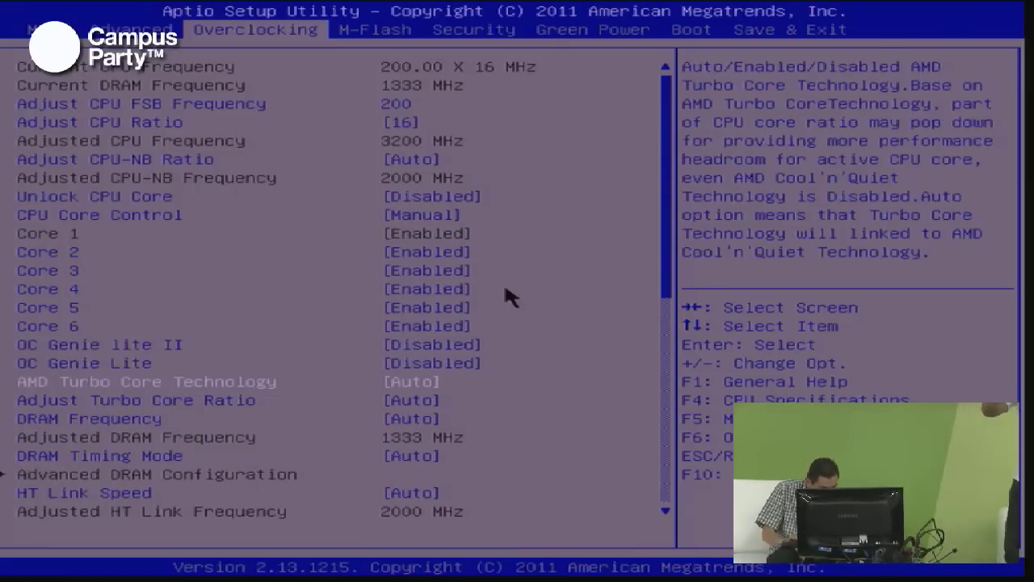
pyautogui.press('+')
# - Look through the DRAM, HT Link, PCI-E frequency, voltage and Spread Spectrum options of the Overclocking settings
pyautogui.press('Down')
pyautogui.press('Down')
pyautogui.press('Down')
pyautogui.press('Down')
pyautogui.press('Down')
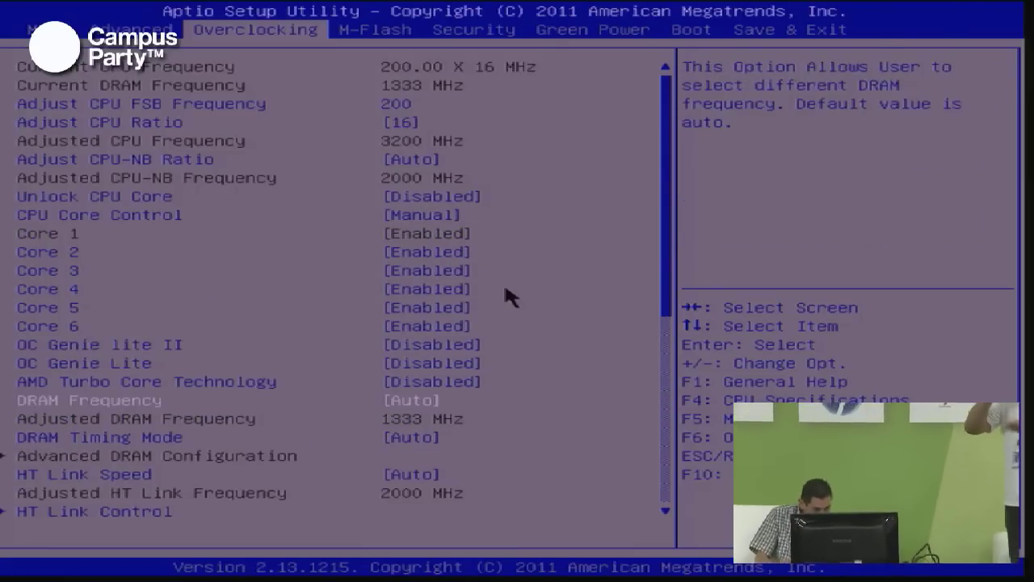
pyautogui.press('Down')
pyautogui.press('Down')
pyautogui.press('Down')
pyautogui.press('Down')
pyautogui.press('Down')
pyautogui.press('Down')
pyautogui.press('Down')
pyautogui.press('Down')
pyautogui.press('Down')
pyautogui.press('Down')
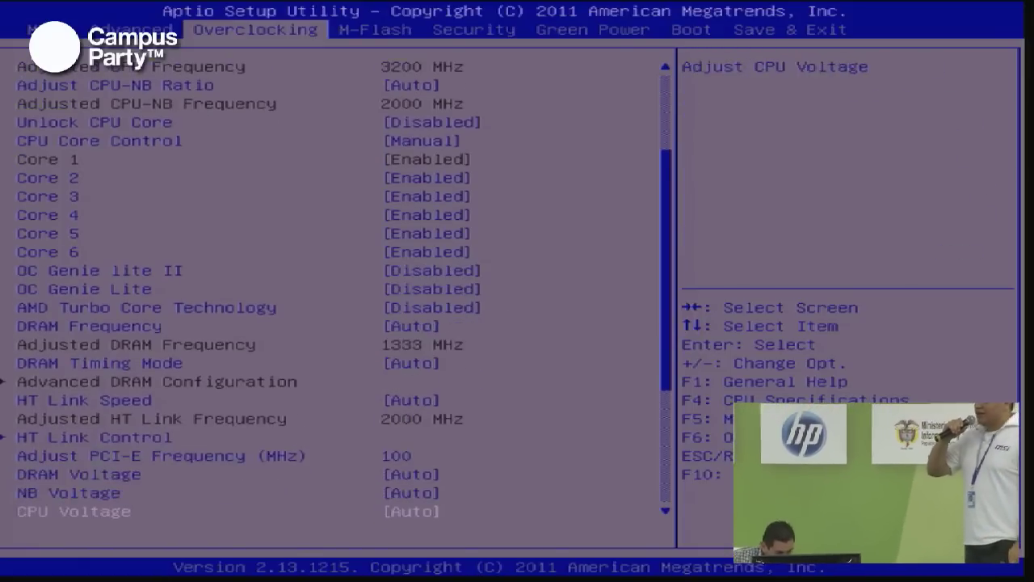
pyautogui.press('Up')
pyautogui.press('Up')
pyautogui.press('Up')
pyautogui.press('Up')
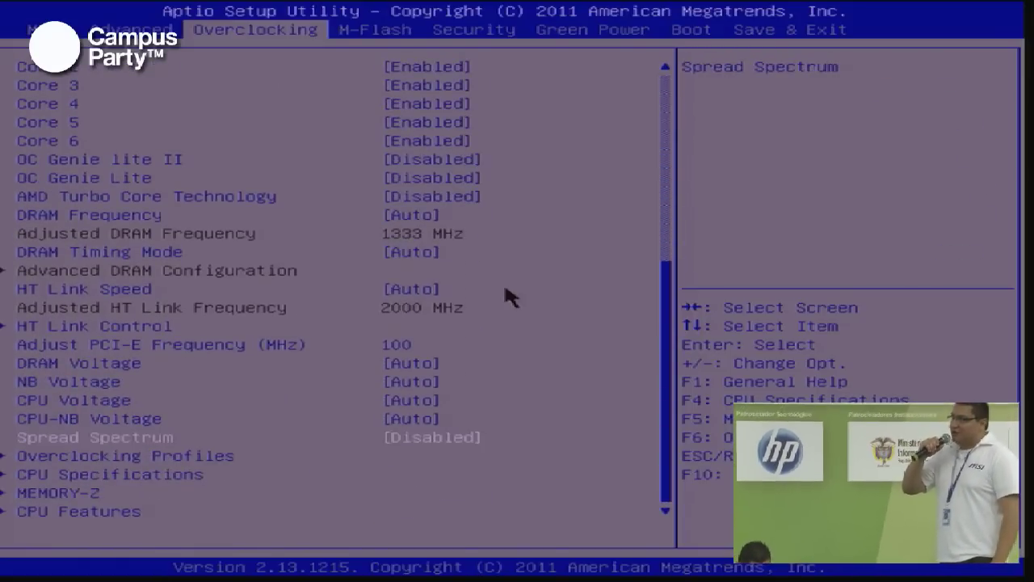
# - Set AMD Cool'n'Quiet to Disabled in the CPU Features and return to the Overclocking settings
pyautogui.press('Down')
pyautogui.press('Down')
pyautogui.press('Down')
pyautogui.press('Down')
pyautogui.press('Return')
pyautogui.press('Down')
pyautogui.press('Down')
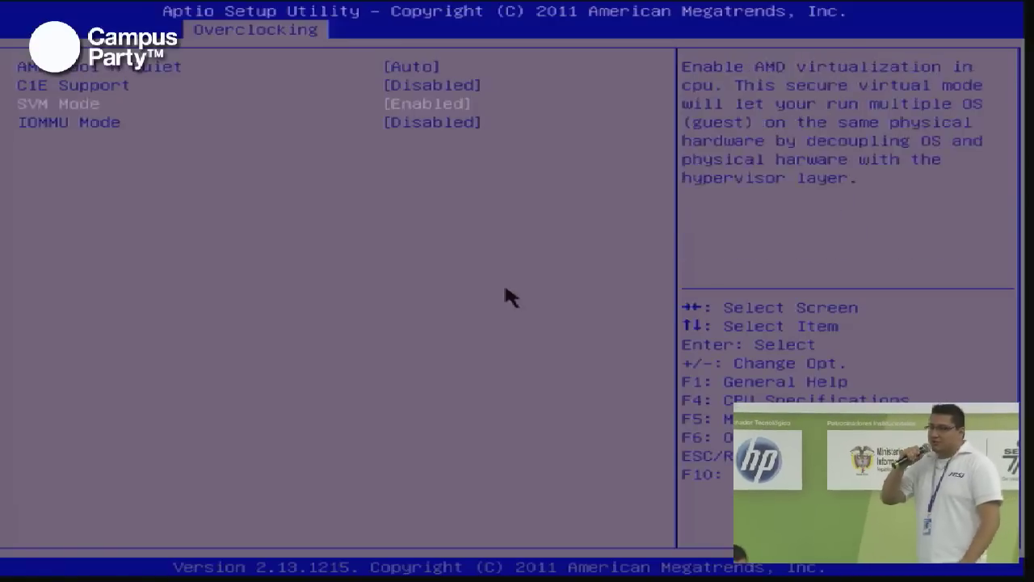
pyautogui.press('Up')
pyautogui.press('Up')
pyautogui.press('-')
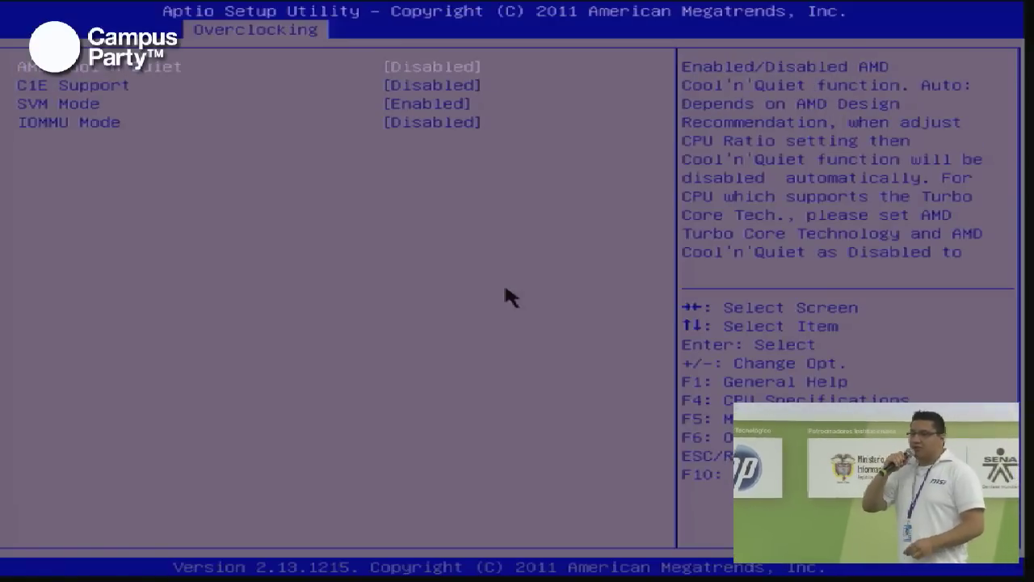
pyautogui.press('Down')
pyautogui.press('Down')
pyautogui.press('Down')
pyautogui.press('Escape')
# - View the MEMORY-Z module list and the CPU Specifications from the Overclocking settings
pyautogui.press('Up')
pyautogui.press('Return')
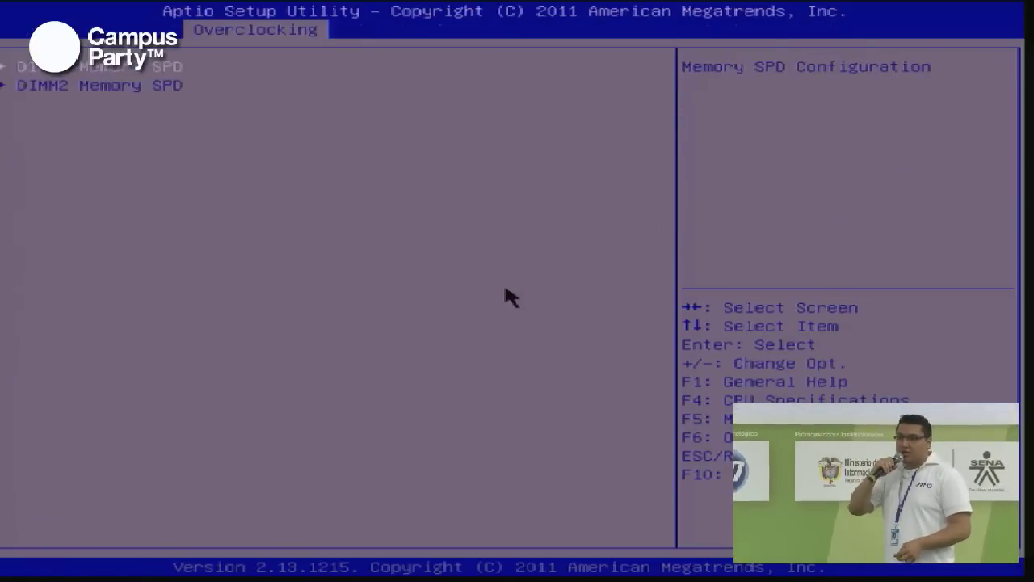
pyautogui.press('Escape')
pyautogui.press('Up')
pyautogui.press('Down')
pyautogui.press('Return')
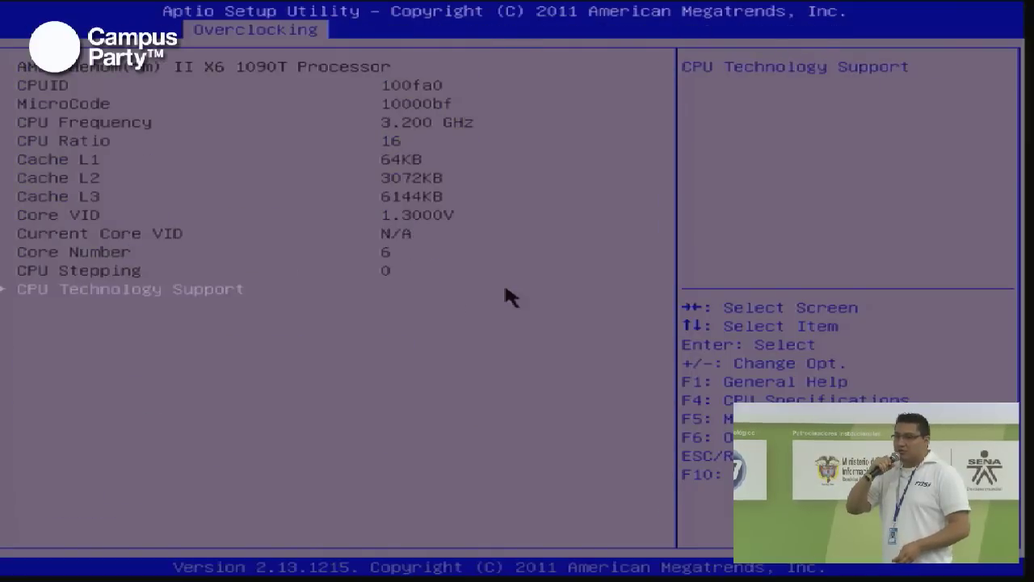
pyautogui.press('Escape')
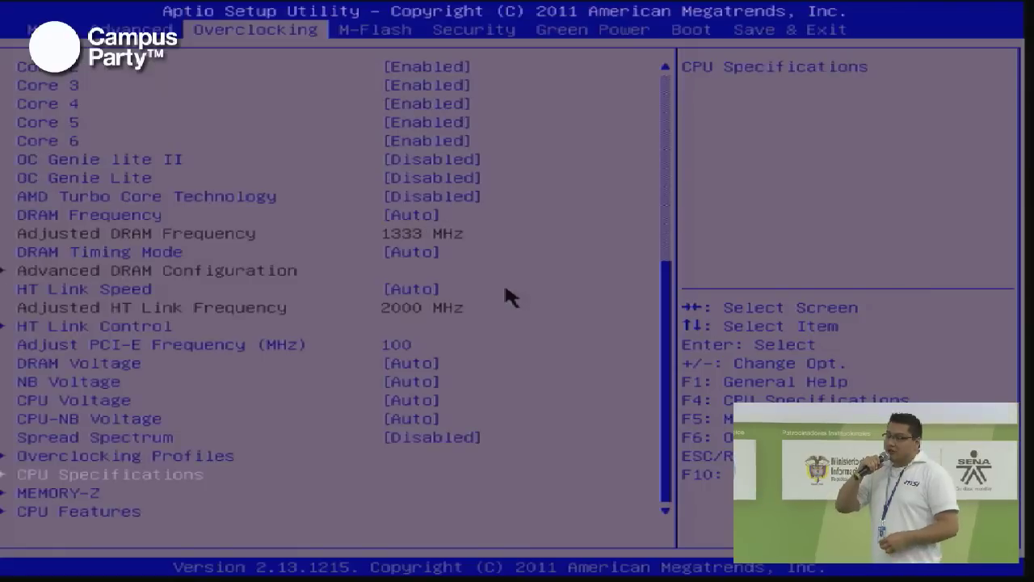
# - View the Overclocking Profiles and return to the Overclocking settings
pyautogui.press('Up')
pyautogui.press('Return')
pyautogui.press('Down')
pyautogui.press('Down')
pyautogui.press('Up')
pyautogui.press('Escape')
# - Raise the DRAM voltage to 1.645 V
pyautogui.press('Up')
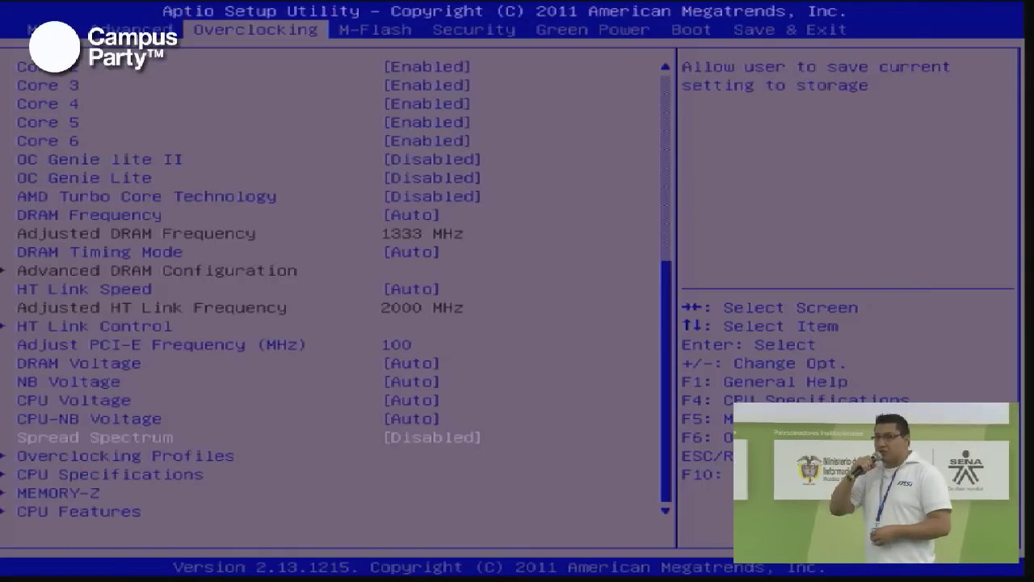
pyautogui.press('Up')
pyautogui.press('Up')
pyautogui.press('Up')
pyautogui.press('Up')
pyautogui.press('Up')
pyautogui.press('Up')
pyautogui.press('Down')
pyautogui.press('Down')
pyautogui.press('Up')
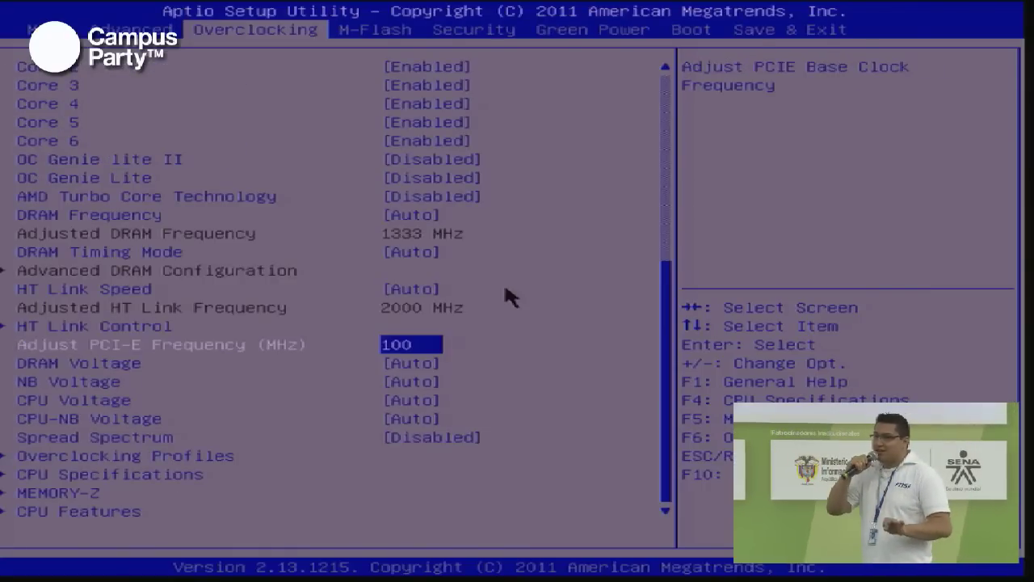
pyautogui.press('Down')
pyautogui.press('+')
pyautogui.press('+')
pyautogui.press('+')
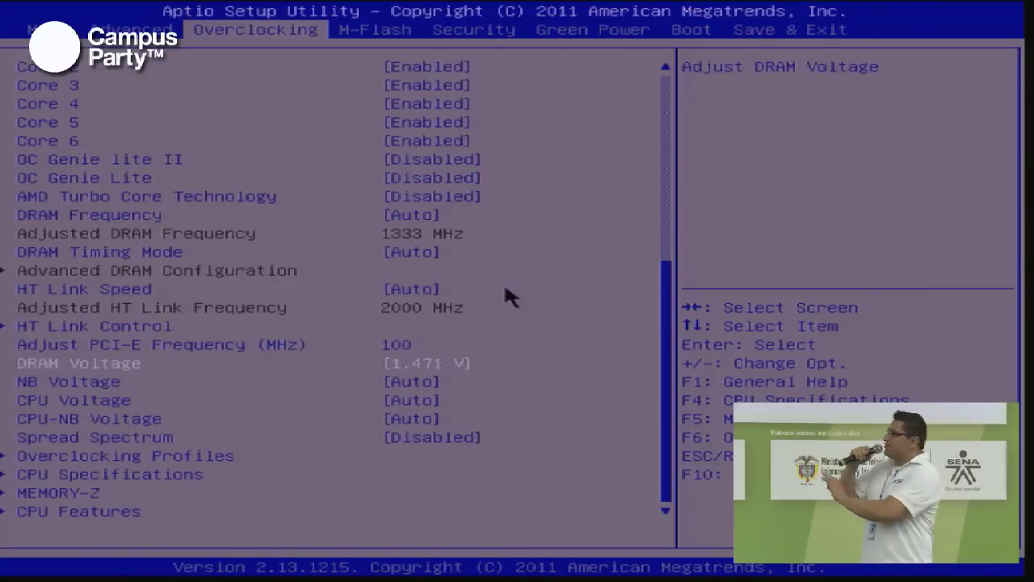
pyautogui.press('+')
pyautogui.press('+')
pyautogui.press('+')
pyautogui.press('+')
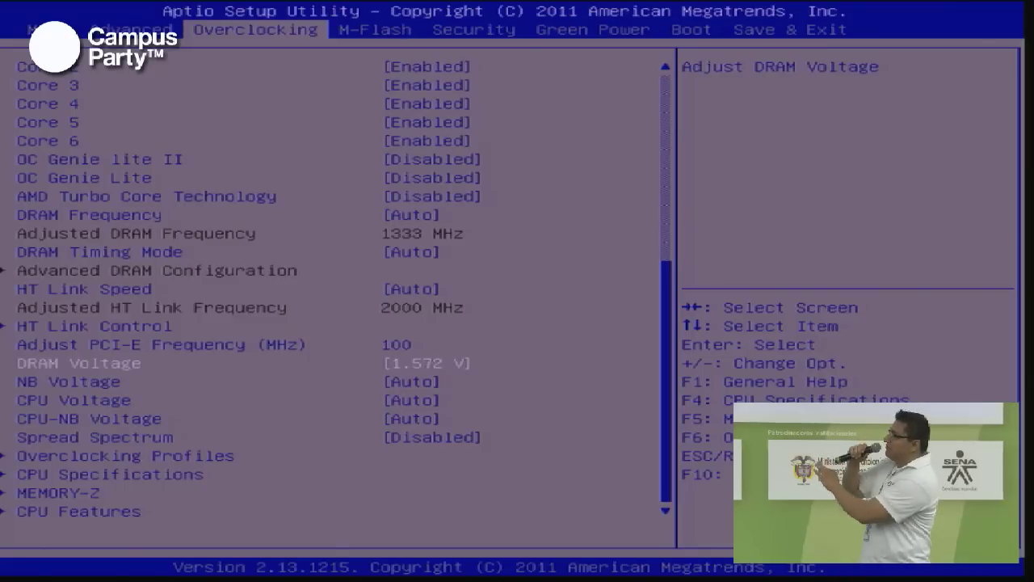
pyautogui.press('+')
pyautogui.press('+')
pyautogui.press('+')
pyautogui.press('+')
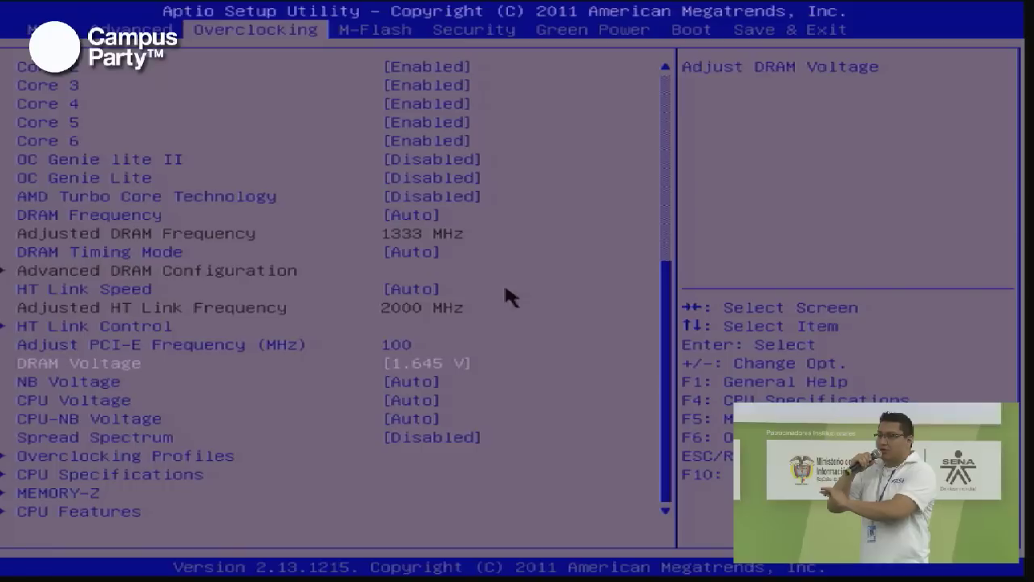
pyautogui.press('-')
pyautogui.press('-')
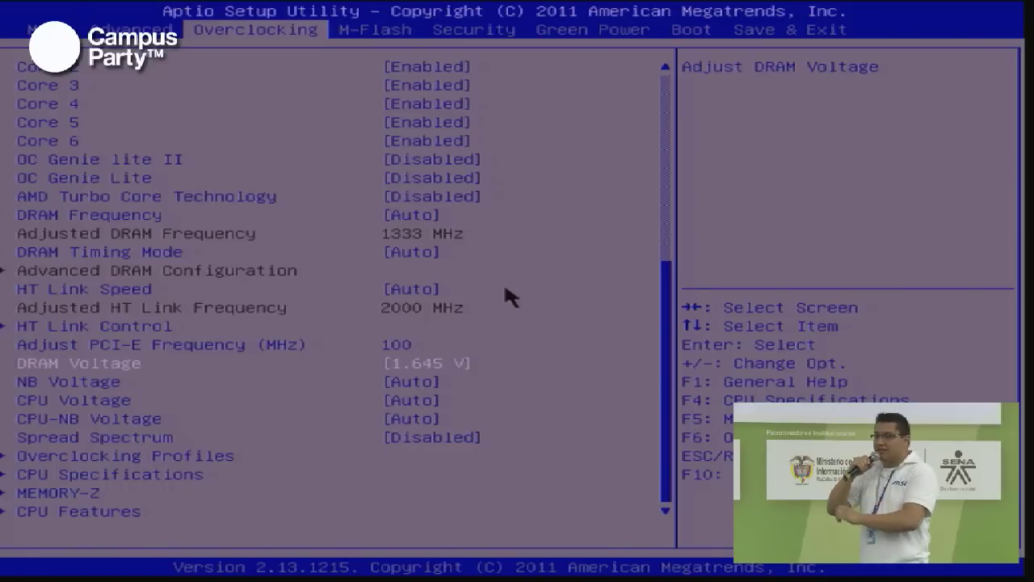
# - Raise the DRAM voltage to 1.652 V and decline quitting without saving
pyautogui.press('+')
pyautogui.press('Escape')
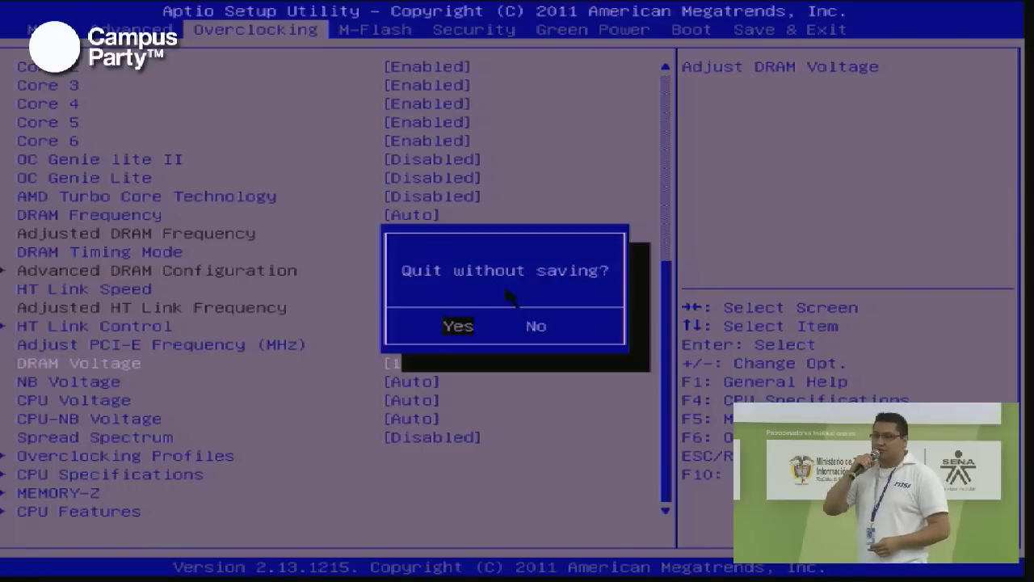
pyautogui.press('Right')
pyautogui.press('Return')
pyautogui.press('Down')
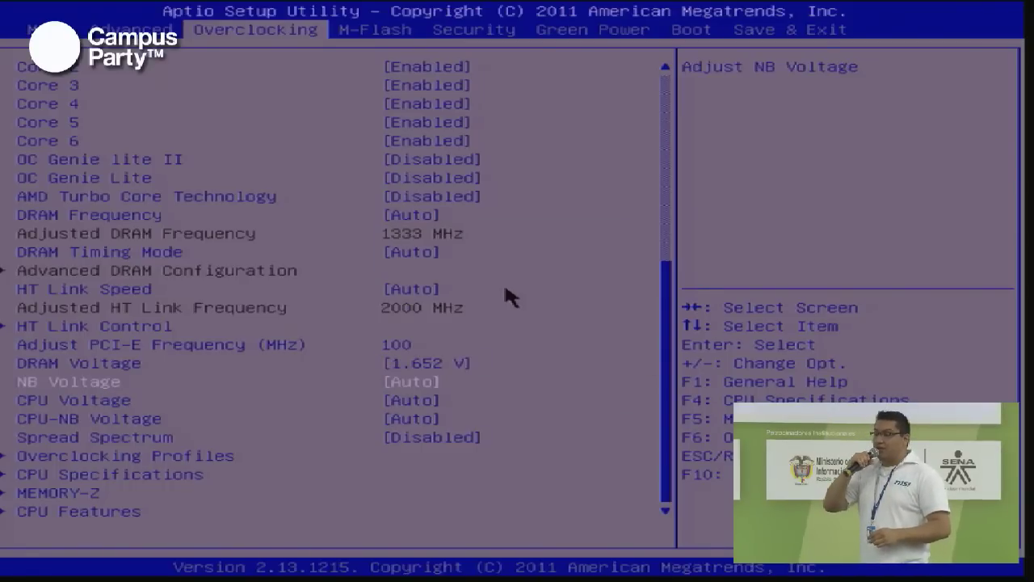
# - Set the CPU Voltage to 1.326050 V in the Overclocking settings
pyautogui.press('Down')
pyautogui.press('Down')
pyautogui.press('Up')
pyautogui.press('Return')
pyautogui.press('Down')
pyautogui.press('Down')
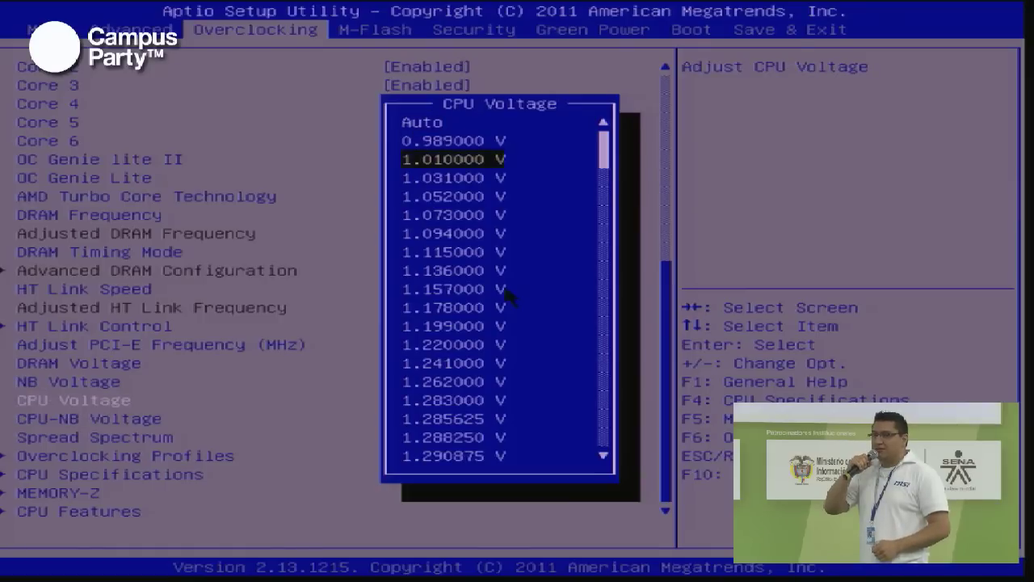
pyautogui.press('Down')
pyautogui.press('Down')
pyautogui.press('Down')
pyautogui.press('Down')
pyautogui.press('Down')
pyautogui.press('Down')
pyautogui.press('Down')
pyautogui.press('Down')
pyautogui.press('Down')
pyautogui.press('Down')
pyautogui.press('Down')
pyautogui.press('Down')
pyautogui.press('Down')
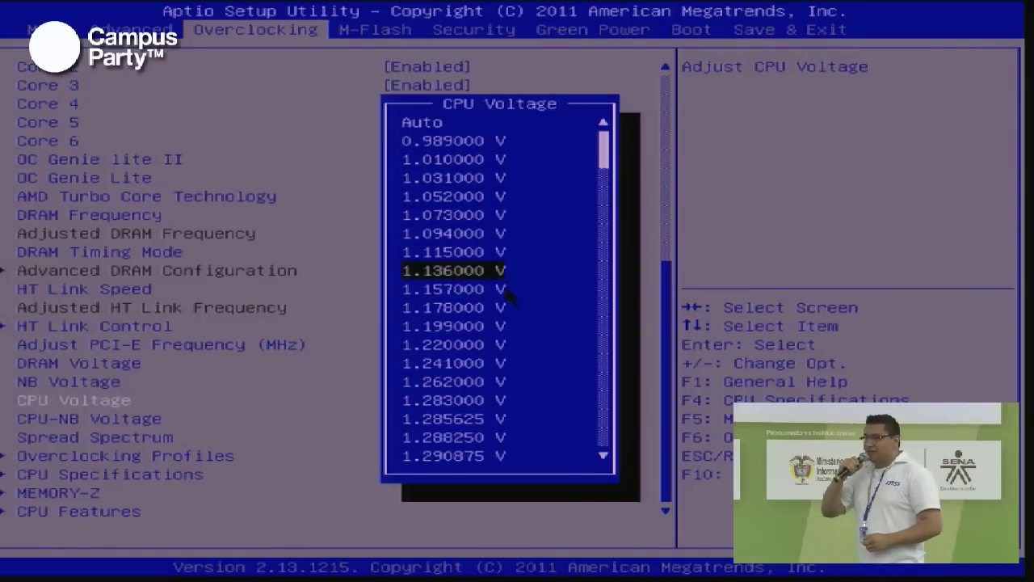
pyautogui.press('Down')
pyautogui.press('Down')
pyautogui.press('Down')
pyautogui.press('Down')
pyautogui.press('Down')
pyautogui.press('Down')
pyautogui.press('Down')
pyautogui.press('Down')
pyautogui.press('Down')
pyautogui.press('Down')
pyautogui.press('Down')
pyautogui.press('Down')
pyautogui.press('Down')
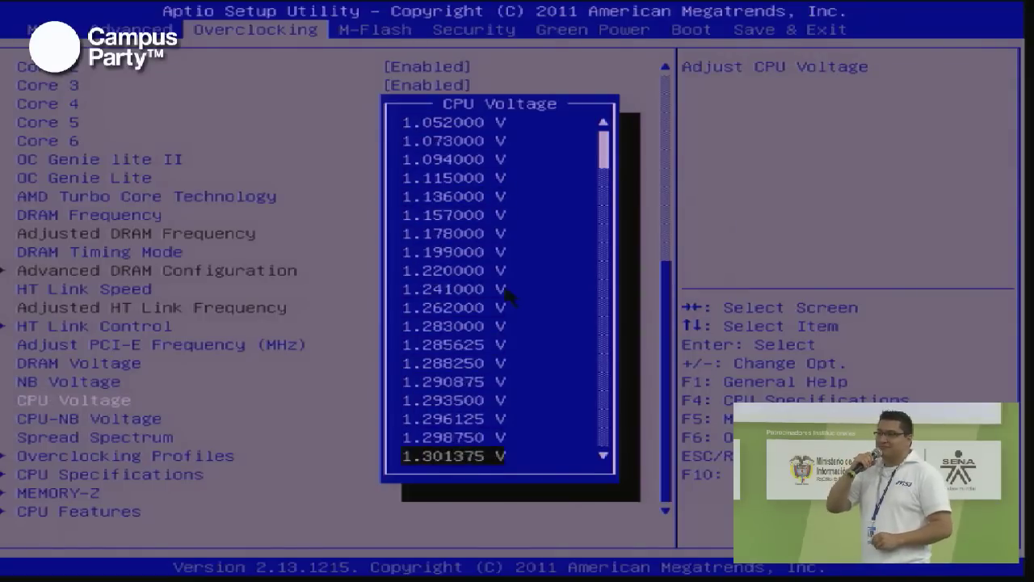
pyautogui.press('Down')
pyautogui.press('Down')
pyautogui.press('Down')
pyautogui.press('Down')
pyautogui.press('Down')
pyautogui.press('Down')
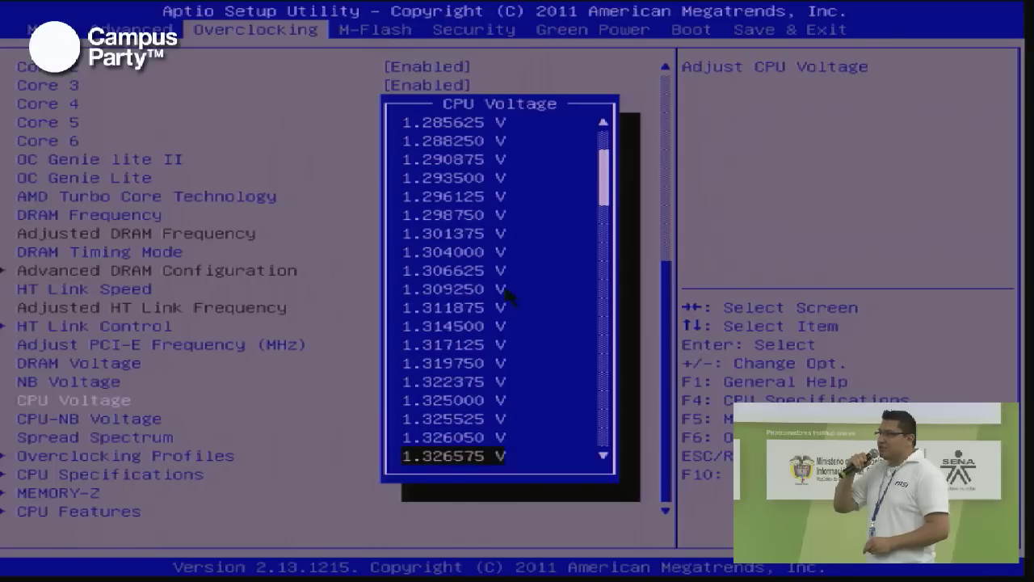
pyautogui.press('Up')
pyautogui.press('Up')
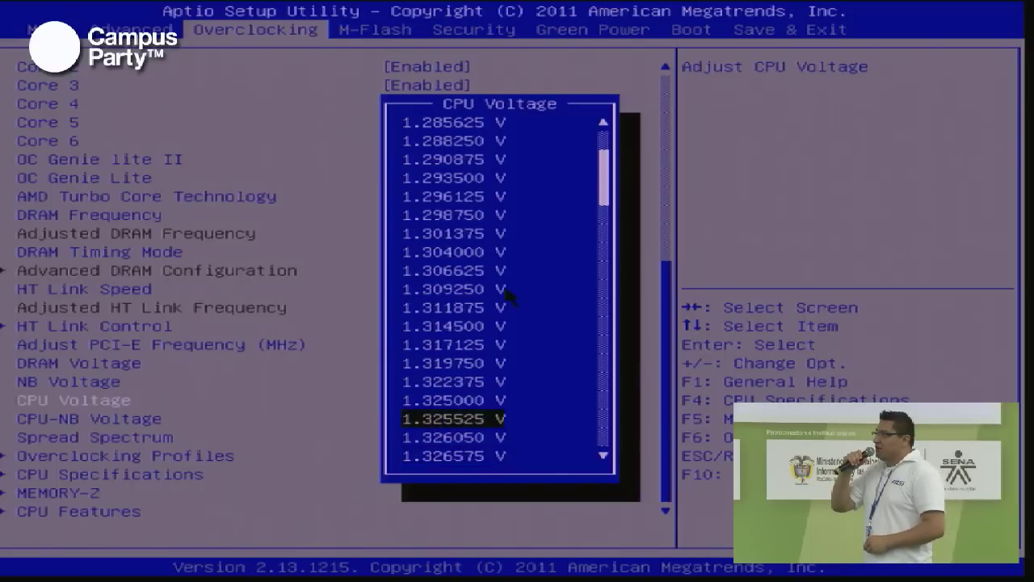
pyautogui.press('Down')
pyautogui.press('Return')
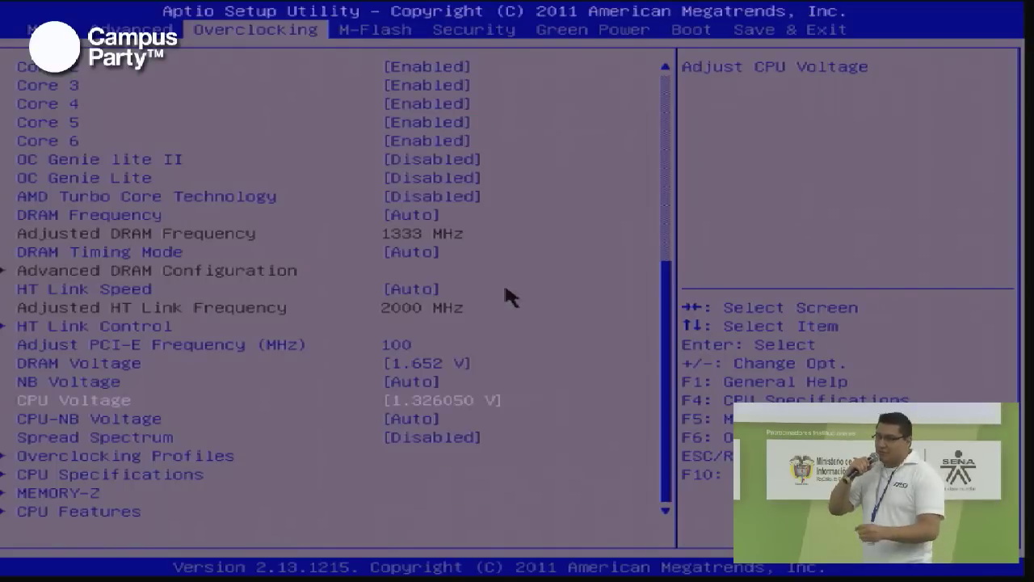
# - Set the CPU-NB Voltage to 1.201515 V and stay in the main Overclocking settings
pyautogui.press('Down')
pyautogui.press('Down')
pyautogui.press('Up')
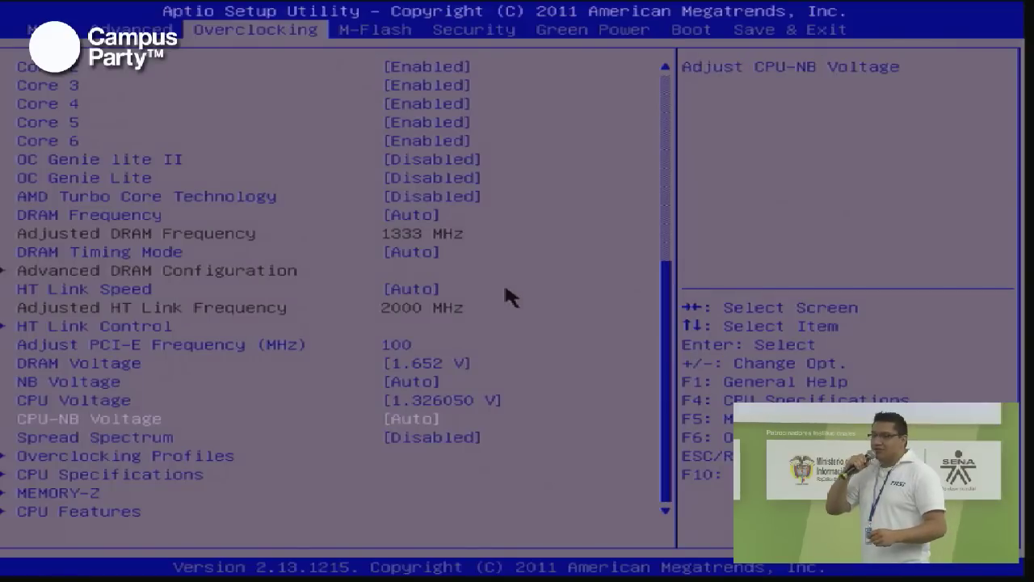
pyautogui.press('+')
pyautogui.press('+')
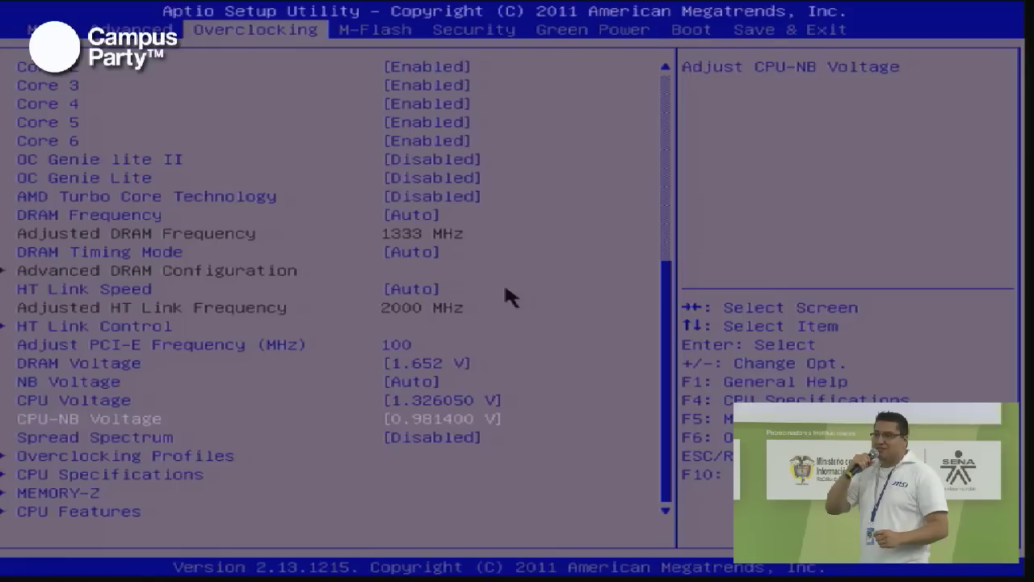
pyautogui.press('Return')
pyautogui.press('Down')
pyautogui.press('Down')
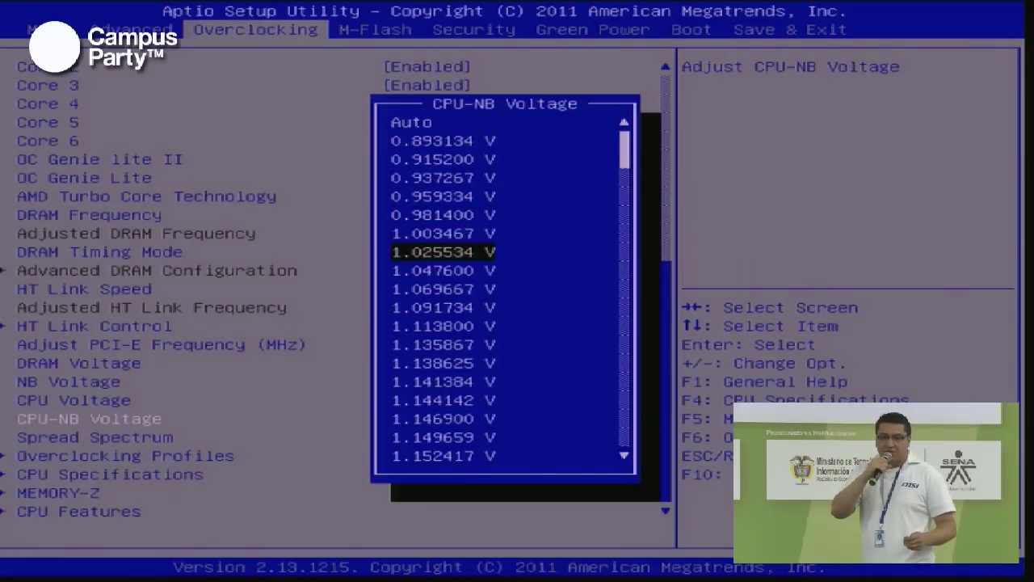
pyautogui.press('Down')
pyautogui.press('Down')
pyautogui.press('Down')
pyautogui.press('Down')
pyautogui.press('Down')
pyautogui.press('Down')
pyautogui.press('Down')
pyautogui.press('Down')
pyautogui.press('Down')
pyautogui.press('Down')
pyautogui.press('Down')
pyautogui.press('Down')
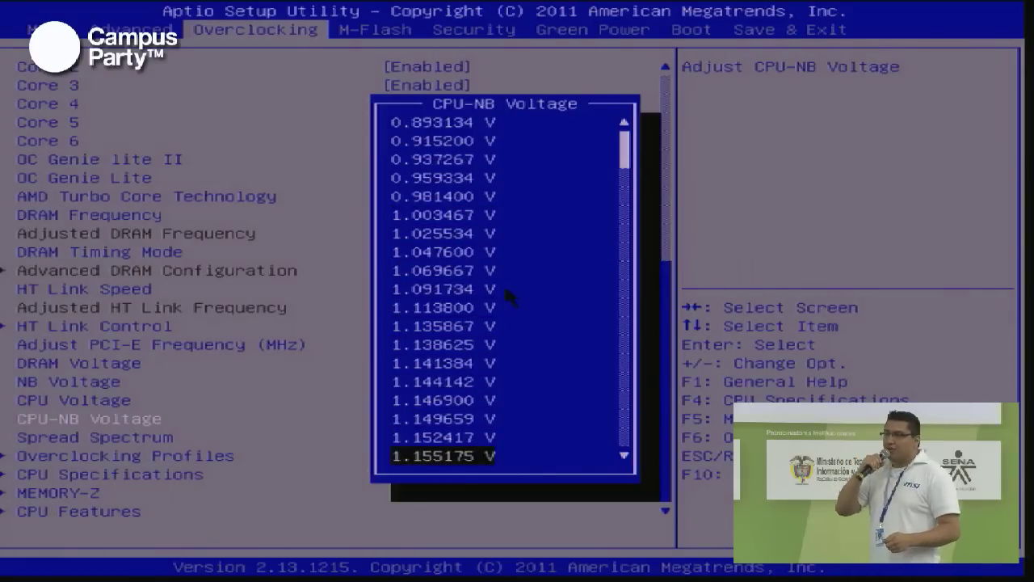
pyautogui.press('Down')
pyautogui.press('Down')
pyautogui.press('Down')
pyautogui.press('Down')
pyautogui.press('Down')
pyautogui.press('Down')
pyautogui.press('Down')
pyautogui.press('Down')
pyautogui.press('Down')
pyautogui.press('Down')
pyautogui.press('Down')
pyautogui.press('Down')
pyautogui.press('Down')
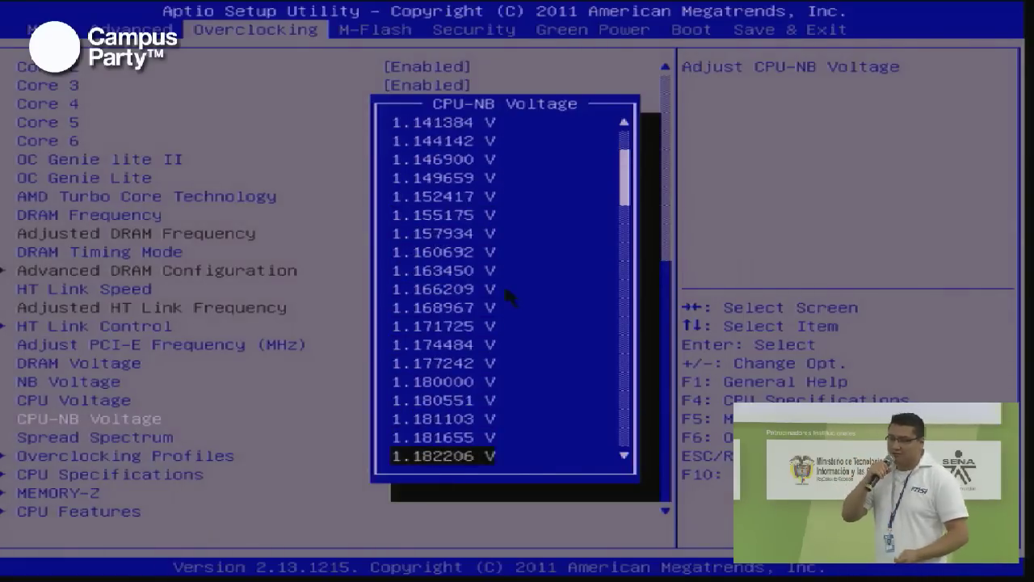
pyautogui.press('Down')
pyautogui.press('Down')
pyautogui.press('Down')
pyautogui.press('Down')
pyautogui.press('Down')
pyautogui.press('Down')
pyautogui.press('Down')
pyautogui.press('Down')
pyautogui.press('Down')
pyautogui.press('Down')
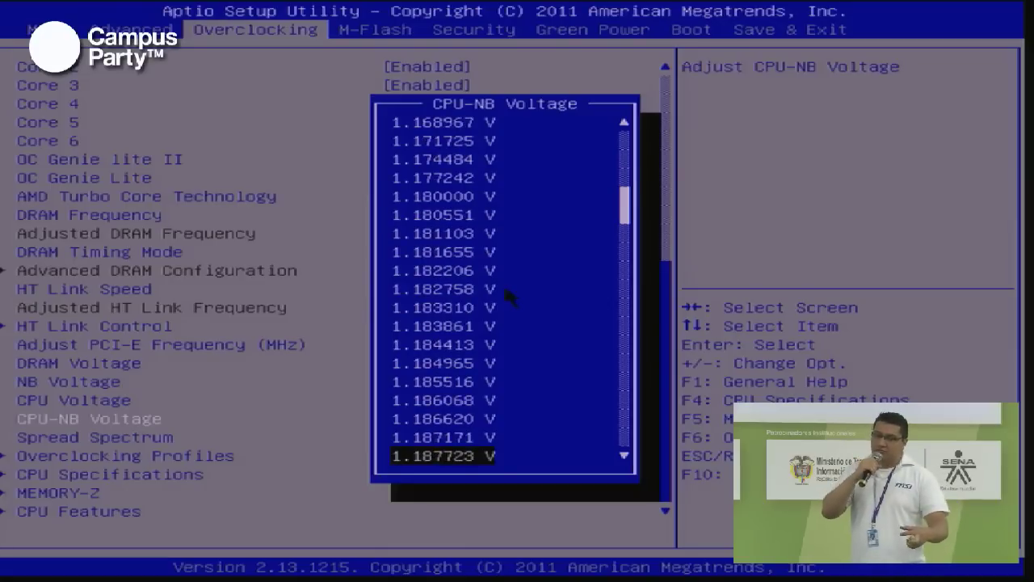
pyautogui.press('Down')
pyautogui.press('Down')
pyautogui.press('Down')
pyautogui.press('Down')
pyautogui.press('Down')
pyautogui.press('Down')
pyautogui.press('Down')
pyautogui.press('Down')
pyautogui.press('Down')
pyautogui.press('Down')
pyautogui.press('Down')
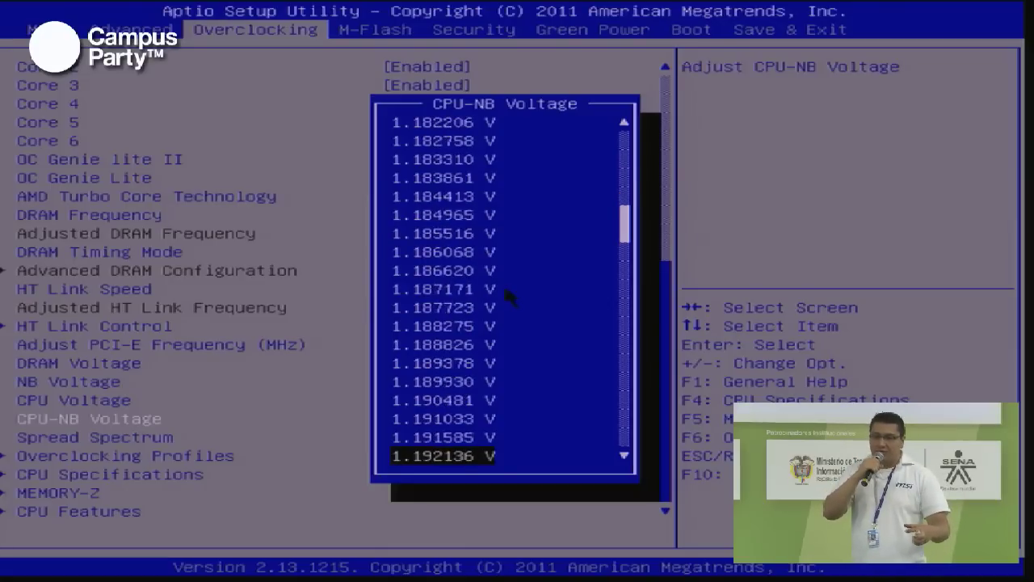
pyautogui.press('Down')
pyautogui.press('Down')
pyautogui.press('Down')
pyautogui.press('Down')
pyautogui.press('Down')
pyautogui.press('Down')
pyautogui.press('Down')
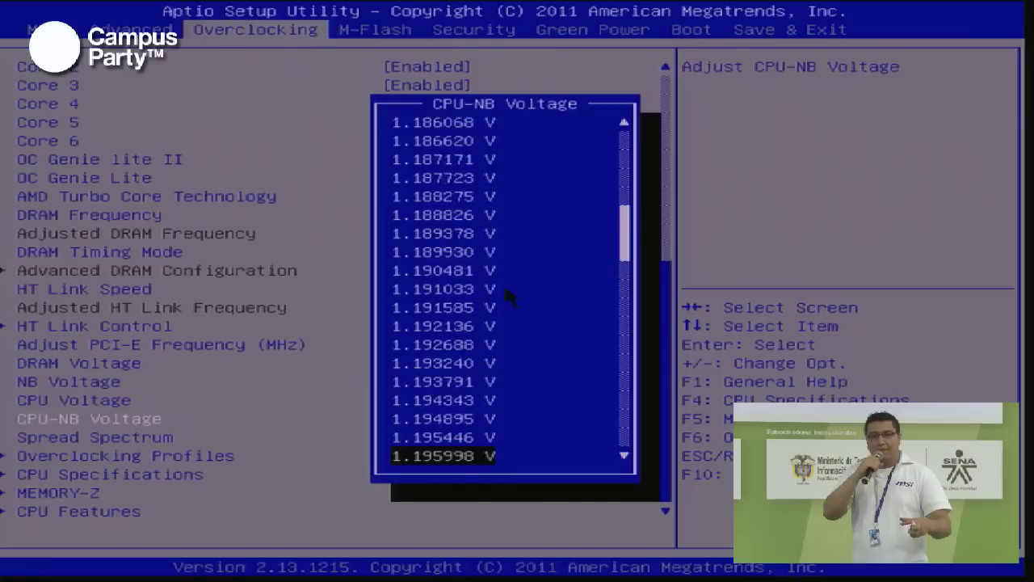
pyautogui.press('Down')
pyautogui.press('Down')
pyautogui.press('Down')
pyautogui.press('Down')
pyautogui.press('Down')
pyautogui.press('Down')
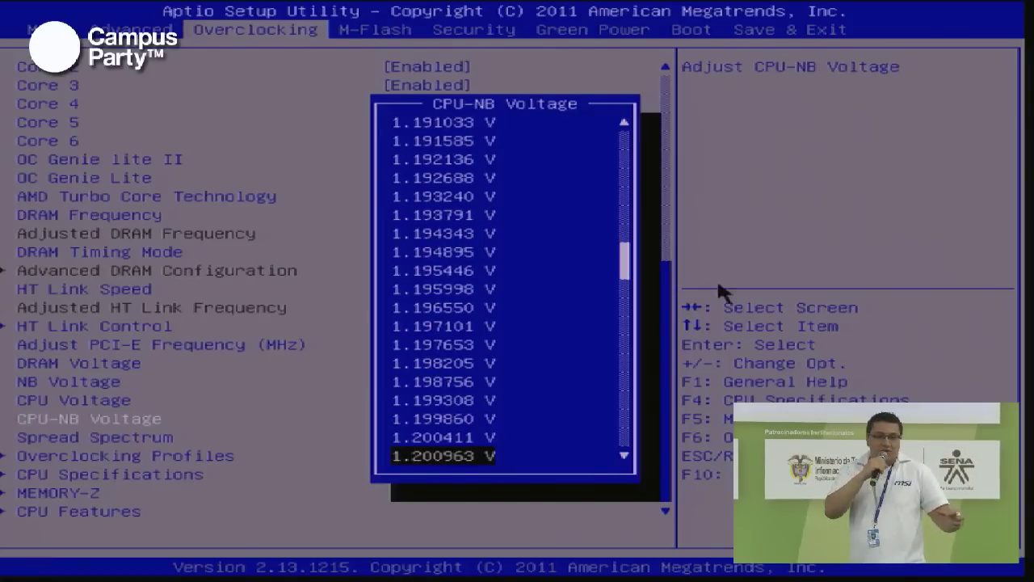
pyautogui.click(625, 270)
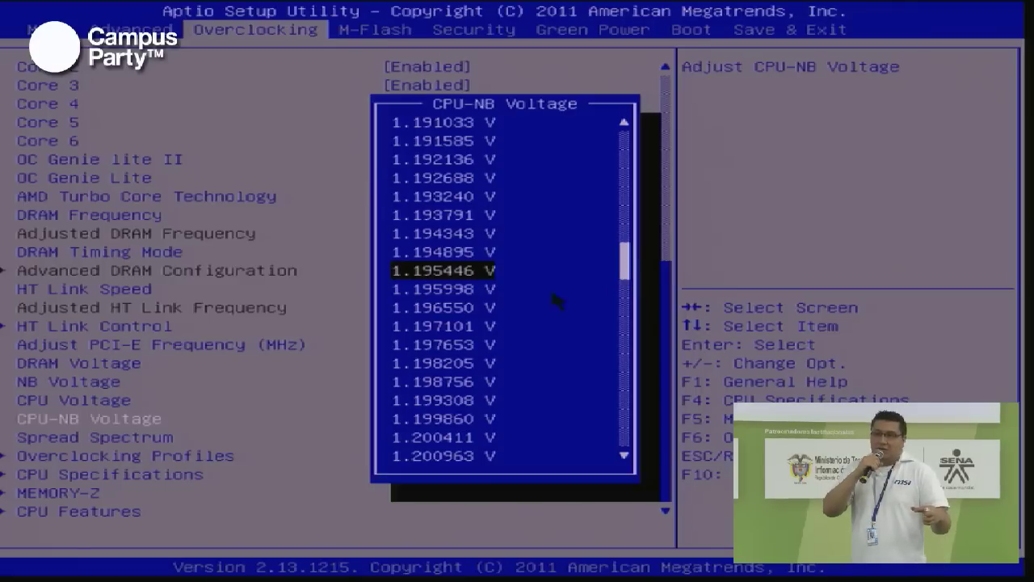
pyautogui.click(627, 458)
pyautogui.click(627, 458)
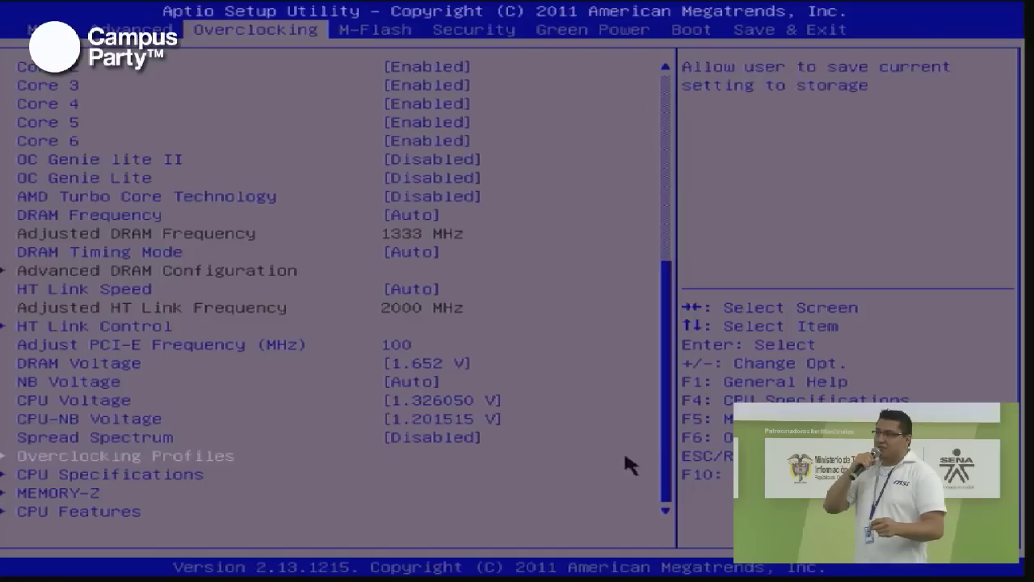
pyautogui.click(624, 456)
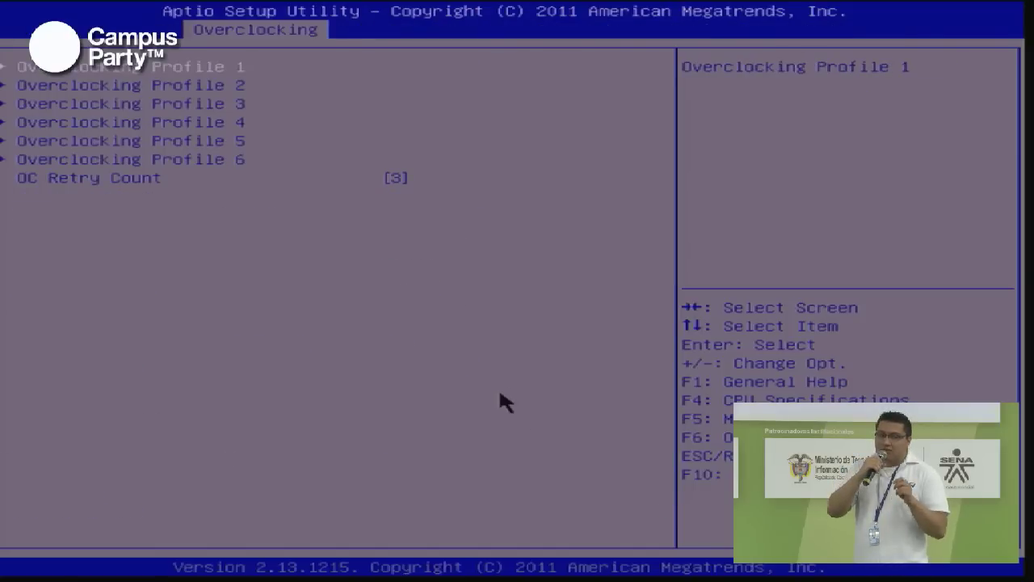
pyautogui.press('Escape')
# - Raise the CPU-NB Voltage further to 1.312400 V
pyautogui.press('Up')
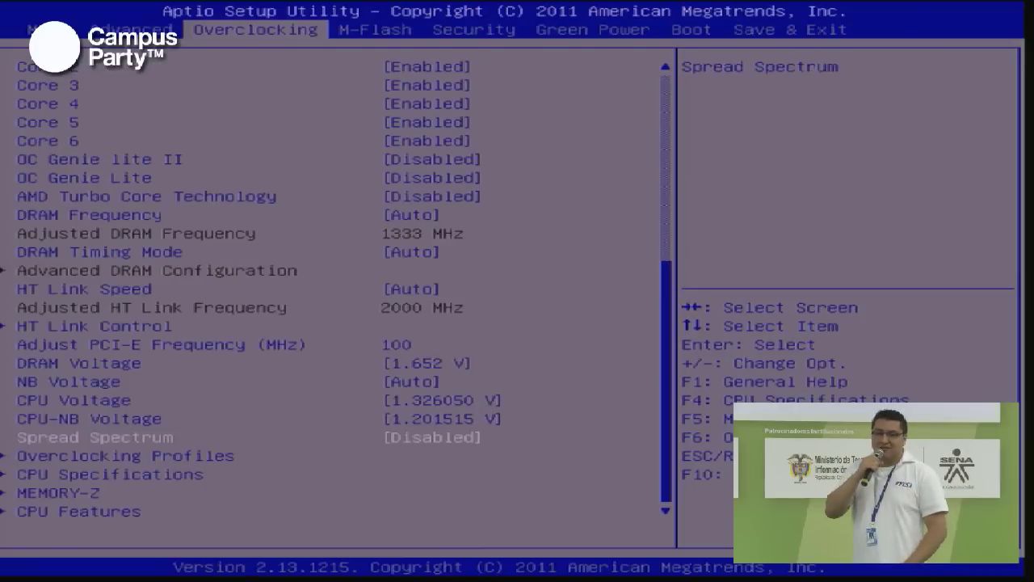
pyautogui.press('Up')
pyautogui.press('+')
pyautogui.press('+')
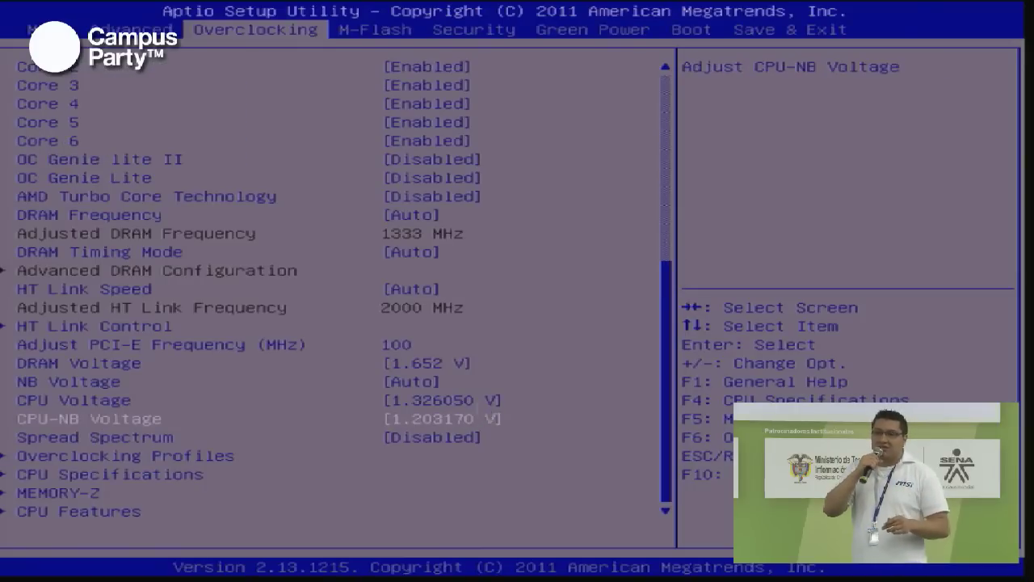
pyautogui.press('+')
pyautogui.press('+')
pyautogui.press('+')
pyautogui.press('+')
pyautogui.press('+')
pyautogui.press('+')
pyautogui.press('+')
pyautogui.press('+')
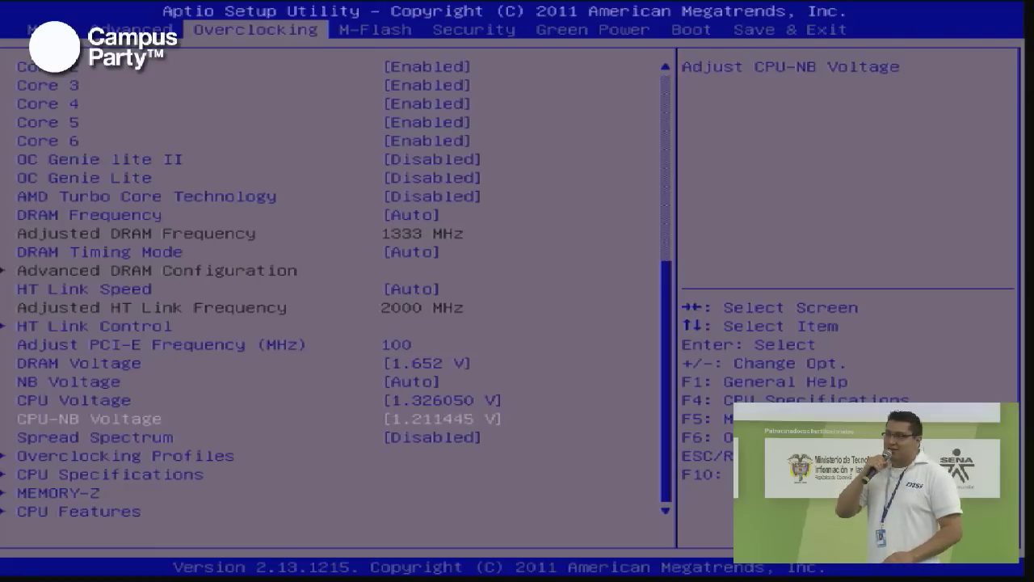
pyautogui.press('+')
pyautogui.press('+')
pyautogui.press('+')
pyautogui.press('+')
pyautogui.press('+')
pyautogui.press('+')
pyautogui.press('+')
pyautogui.press('+')
pyautogui.press('+')
pyautogui.press('+')
pyautogui.press('+')
pyautogui.press('+')
pyautogui.press('+')
pyautogui.press('+')
pyautogui.press('+')
pyautogui.press('+')
pyautogui.press('+')
pyautogui.press('+')
pyautogui.press('+')
pyautogui.press('+')
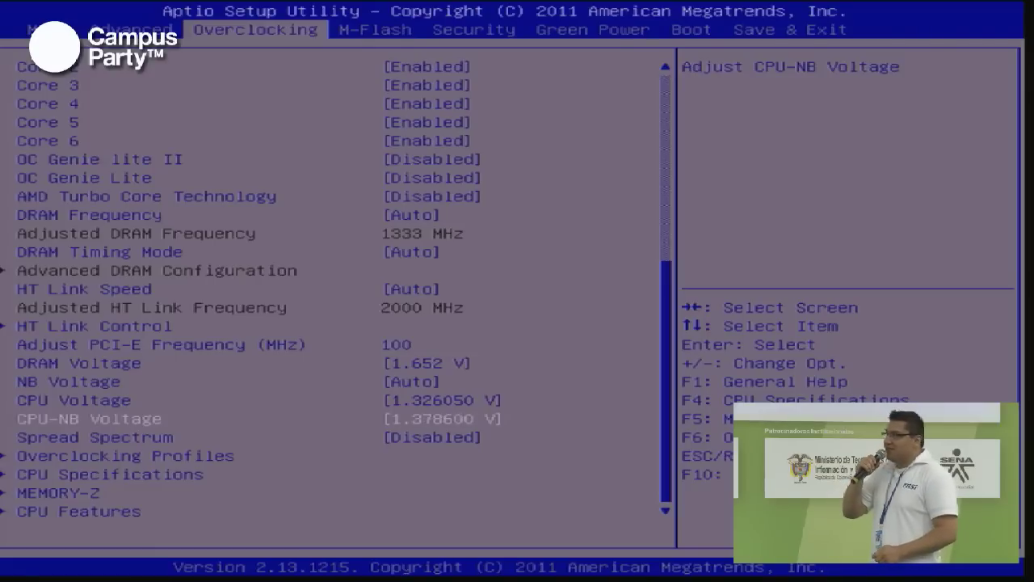
pyautogui.press('-')
pyautogui.press('-')
pyautogui.press('-')
pyautogui.press('-')
pyautogui.press('-')
pyautogui.press('-')
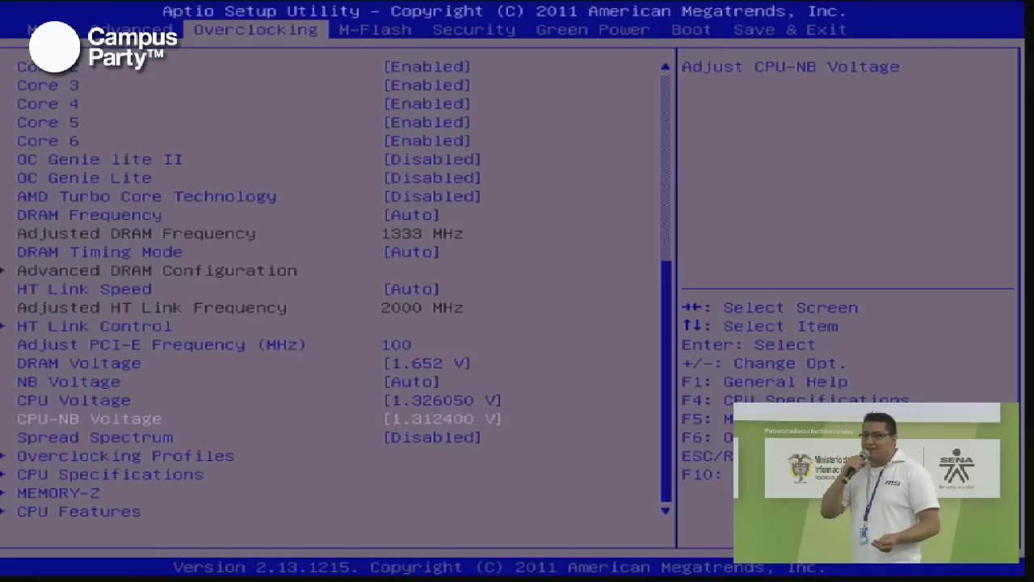
# - Raise the CPU-NB Voltage one increment to 1.323433 V
pyautogui.press('Up')
pyautogui.press('Up')
pyautogui.press('Up')
pyautogui.press('Up')
pyautogui.press('Up')
pyautogui.press('Up')
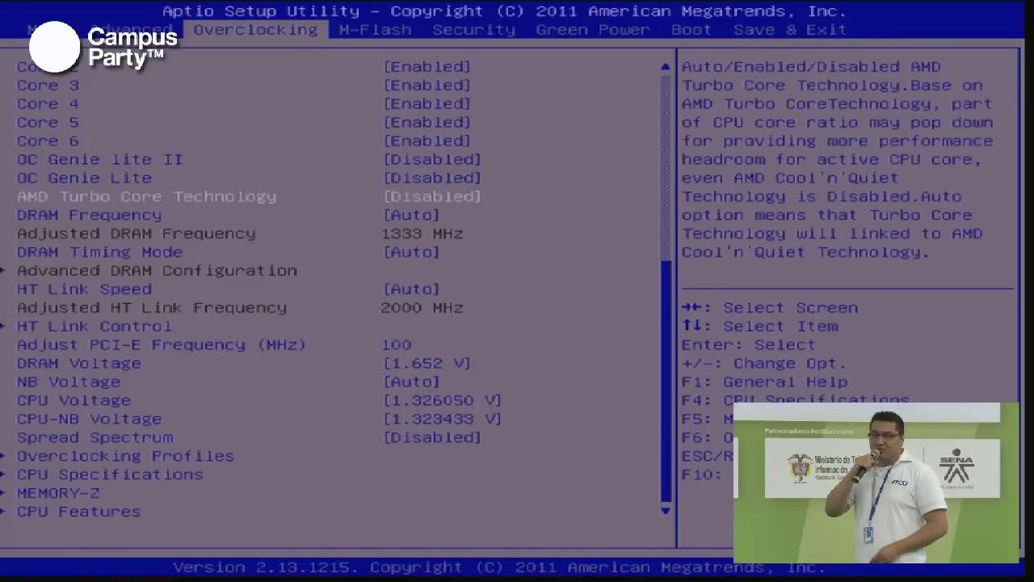
# - Set the CPU Ratio to 19 in the Overclocking settings
pyautogui.press('Up')
pyautogui.press('Up')
pyautogui.press('Up')
pyautogui.press('Up')
pyautogui.press('Up')
pyautogui.press('Up')
pyautogui.press('Up')
pyautogui.press('Up')
pyautogui.press('Up')
pyautogui.press('Up')
pyautogui.press('Up')
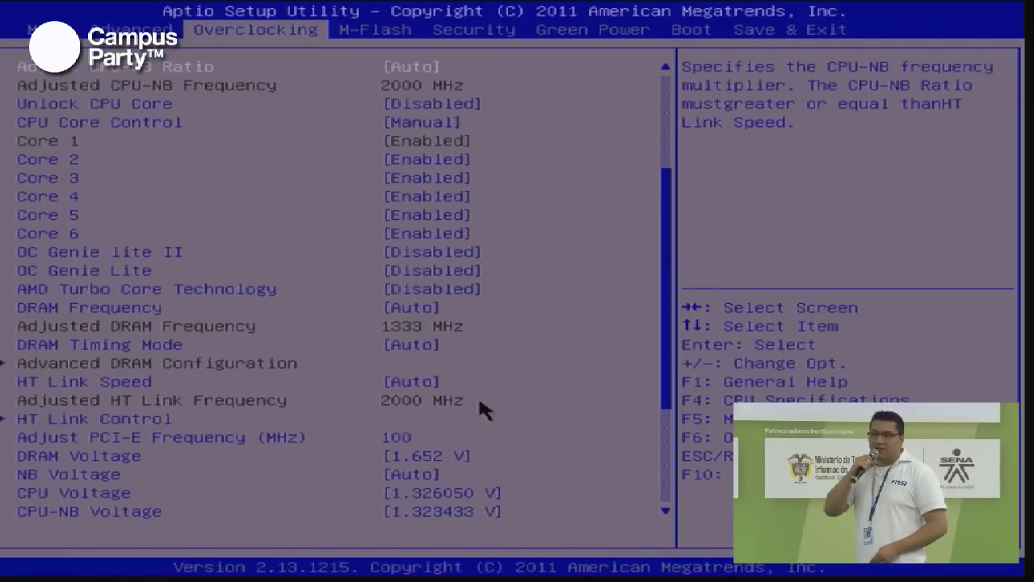
pyautogui.press('Up')
pyautogui.press('Up')
pyautogui.press('Up')
pyautogui.press('Up')
pyautogui.press('Down')
pyautogui.press('Down')
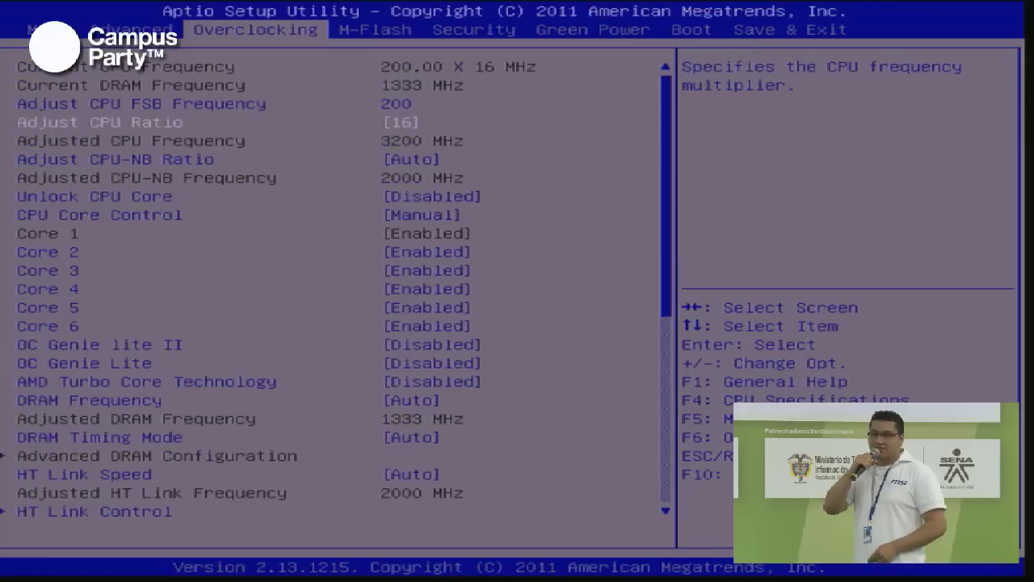
pyautogui.press('+')
pyautogui.press('+')
pyautogui.press('+')
pyautogui.press('+')
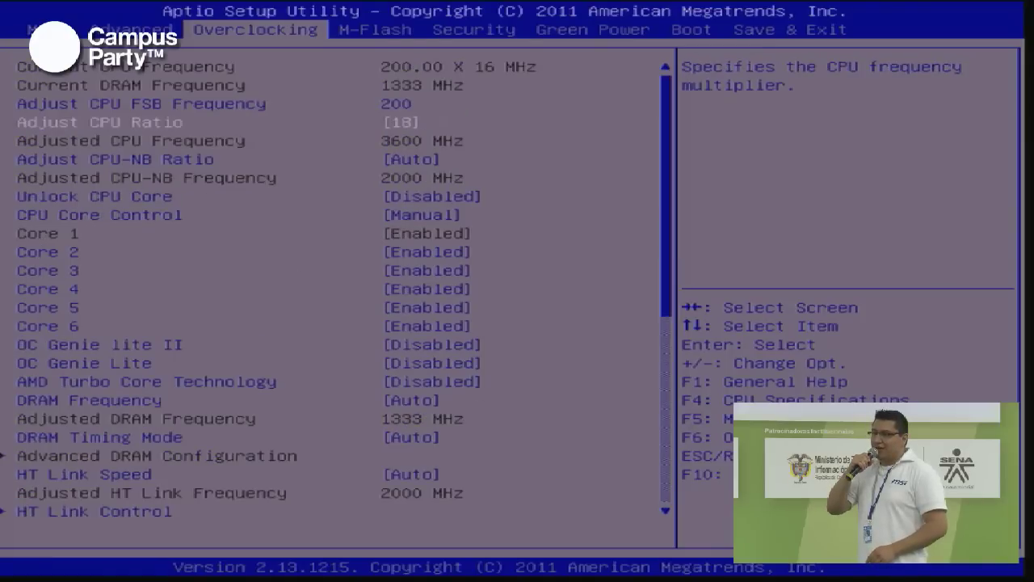
pyautogui.press('+')
pyautogui.press('+')
pyautogui.press('+')
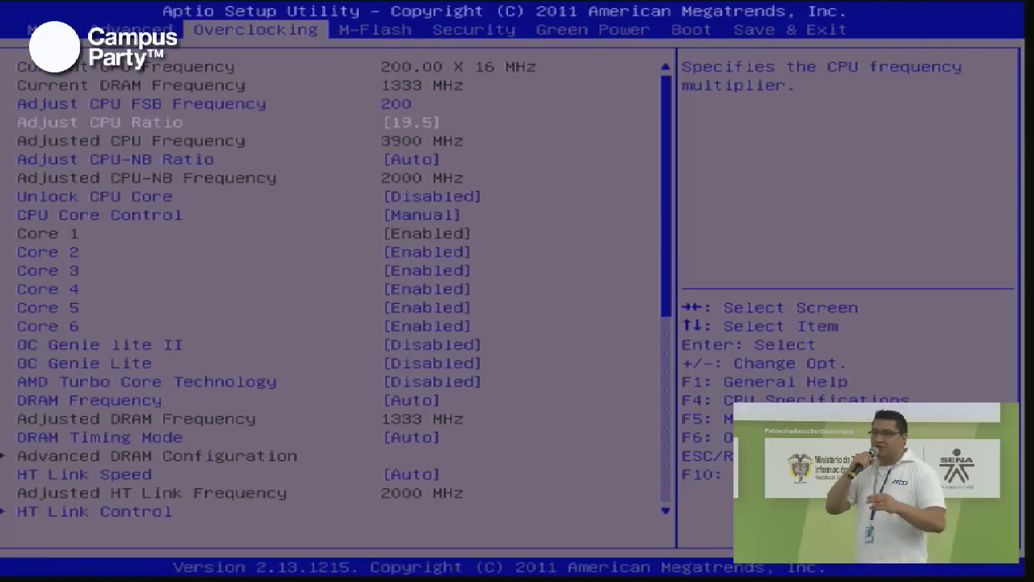
pyautogui.press('+')
pyautogui.press('-')
pyautogui.press('-')
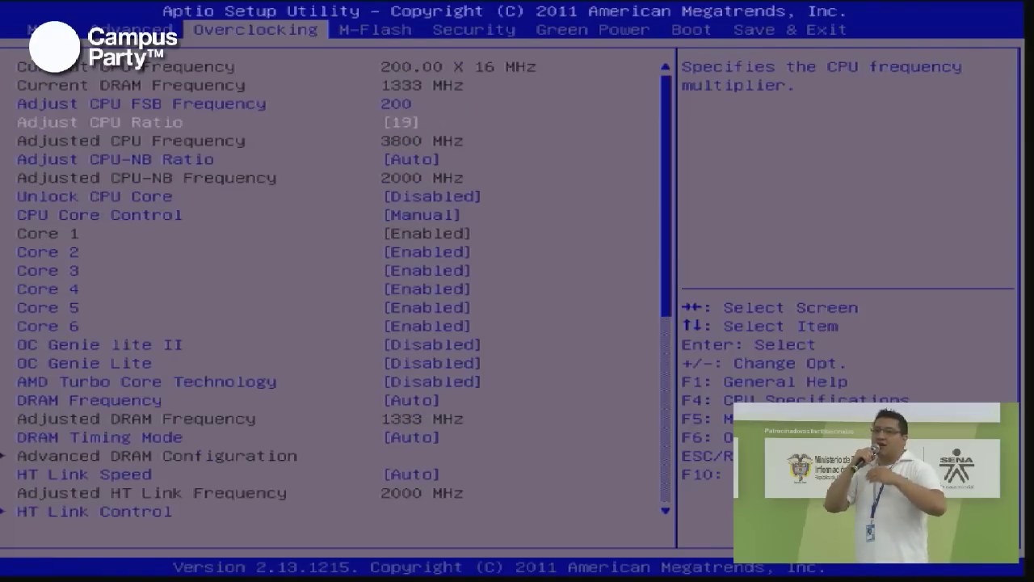
# - Review the Overclocking settings below the CPU ratio, from core control through memory and voltages to CPU Specifications
pyautogui.press('Down')
pyautogui.press('Down')
pyautogui.press('Down')
pyautogui.press('Down')
pyautogui.press('Down')
pyautogui.press('Down')
pyautogui.press('Down')
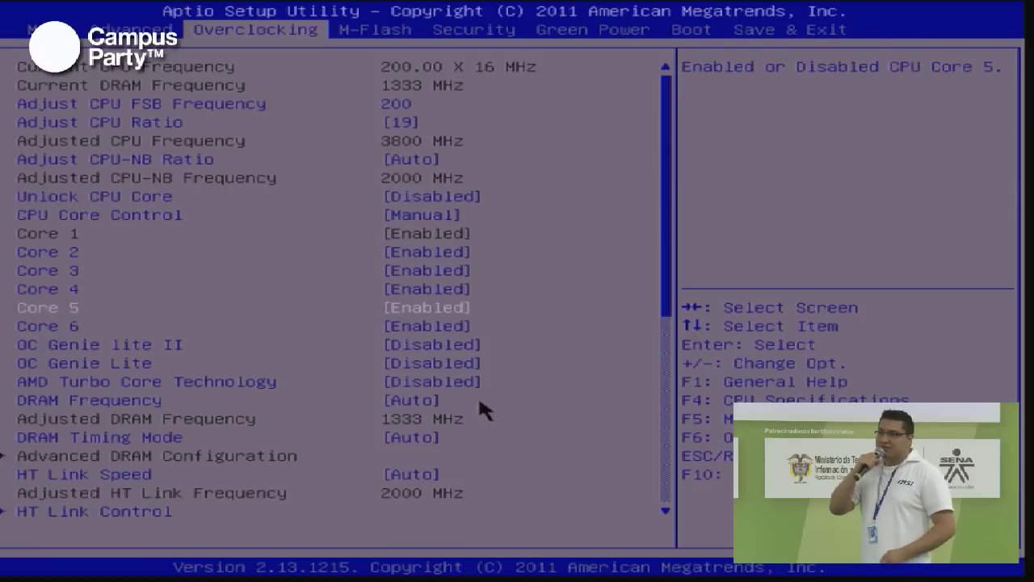
pyautogui.press('Down')
pyautogui.press('Down')
pyautogui.press('Down')
pyautogui.press('Down')
pyautogui.press('Down')
pyautogui.press('Down')
pyautogui.press('Down')
pyautogui.press('Down')
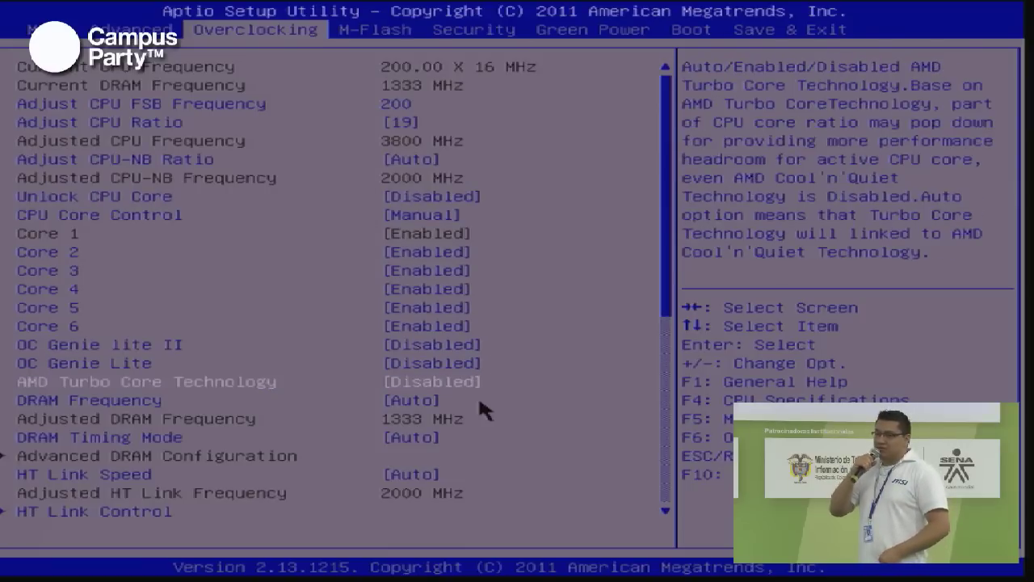
pyautogui.press('Down')
pyautogui.press('Down')
pyautogui.press('Down')
pyautogui.press('Down')
pyautogui.press('Down')
pyautogui.press('Down')
pyautogui.press('Down')
pyautogui.press('Down')
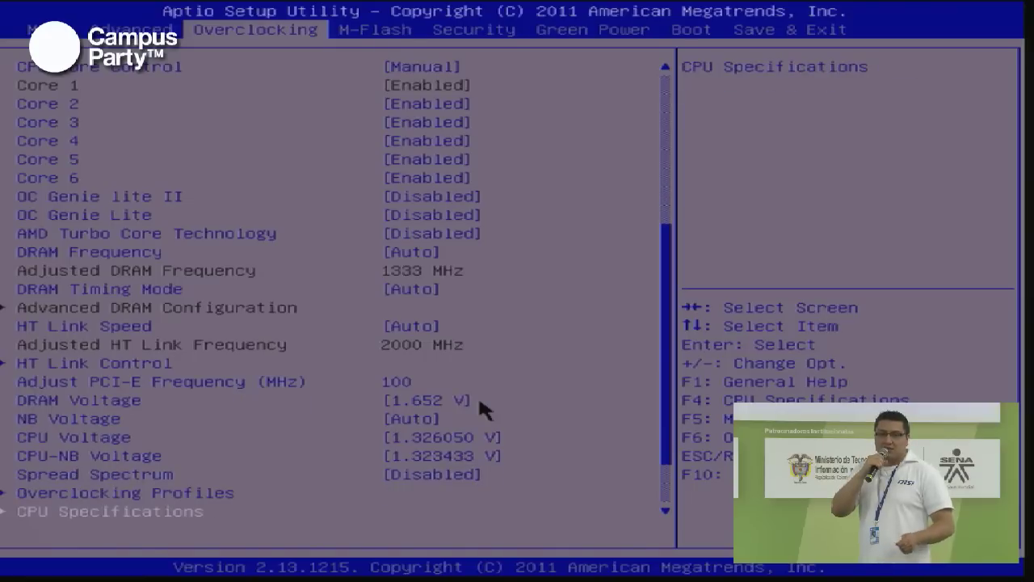
# - Check the CPU Voltage, CPU-NB Voltage and Spread Spectrum entries and the submenus below them
pyautogui.press('Up')
pyautogui.press('Up')
pyautogui.press('Up')
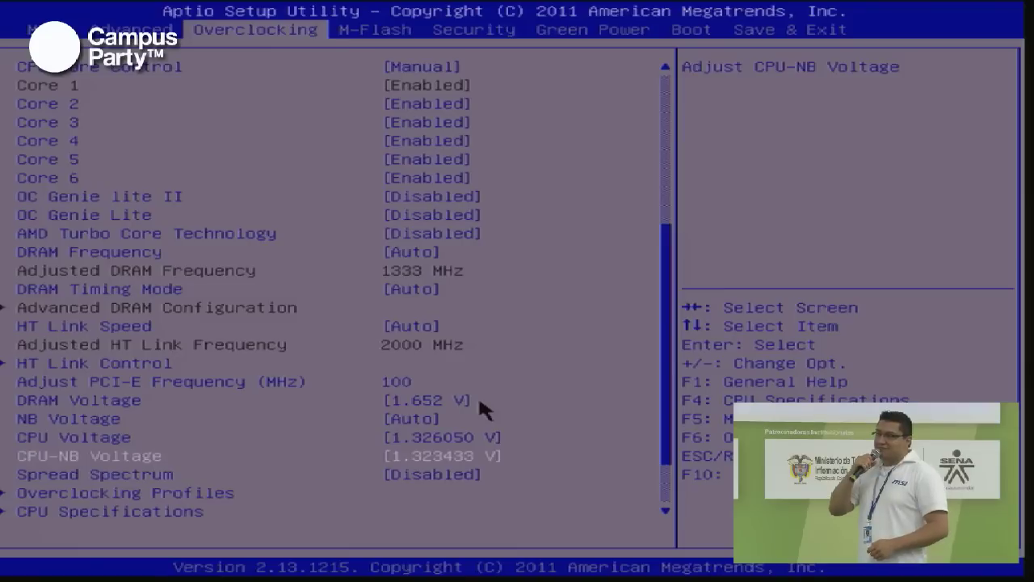
pyautogui.press('Up')
pyautogui.press('Down')
pyautogui.press('Down')
pyautogui.press('Down')
pyautogui.press('Down')
pyautogui.press('Down')
pyautogui.press('Down')
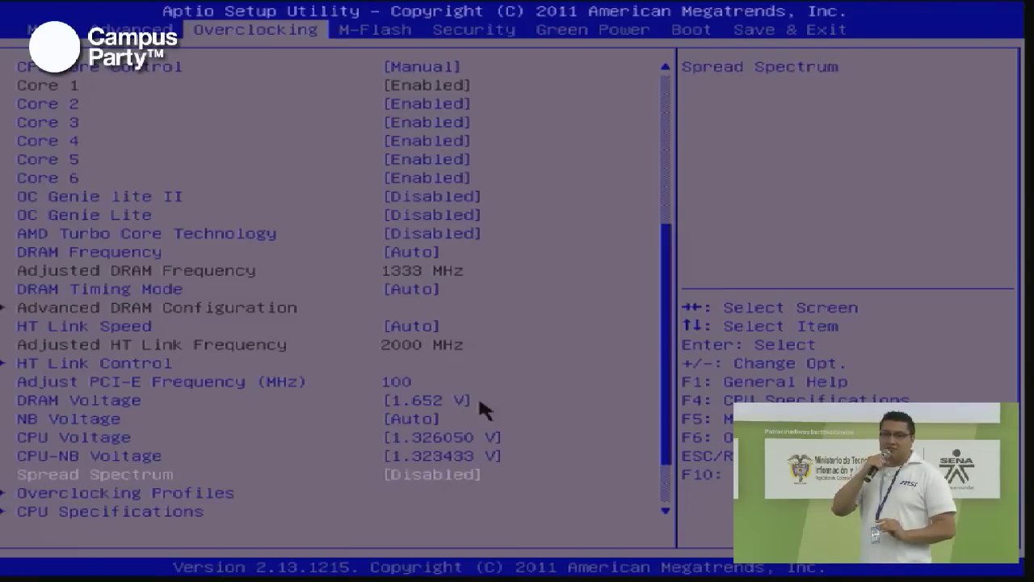
# - Look back over the Overclocking settings from the profiles up through the OC Genie and CPU core options
pyautogui.press('Up')
pyautogui.press('Up')
pyautogui.press('Up')
pyautogui.press('Up')
pyautogui.press('Up')
pyautogui.press('Up')
pyautogui.press('Up')
pyautogui.press('Up')
pyautogui.press('Up')
pyautogui.press('Up')
pyautogui.press('Up')
pyautogui.press('Up')
pyautogui.press('Up')
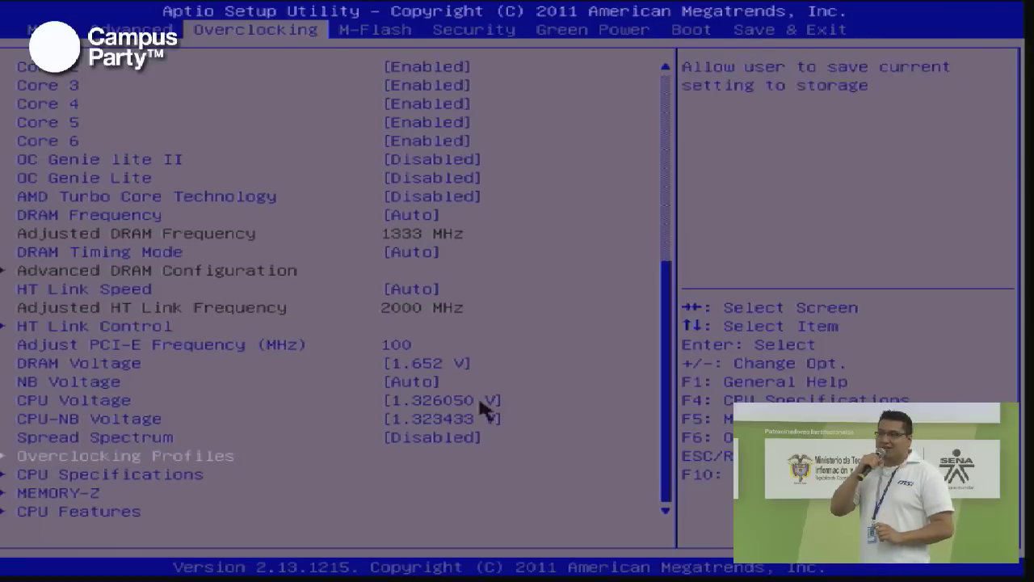
pyautogui.press('Up')
pyautogui.press('Up')
pyautogui.press('Up')
pyautogui.press('Up')
pyautogui.press('Up')
pyautogui.press('Up')
pyautogui.press('Up')
pyautogui.press('Up')
pyautogui.press('Up')
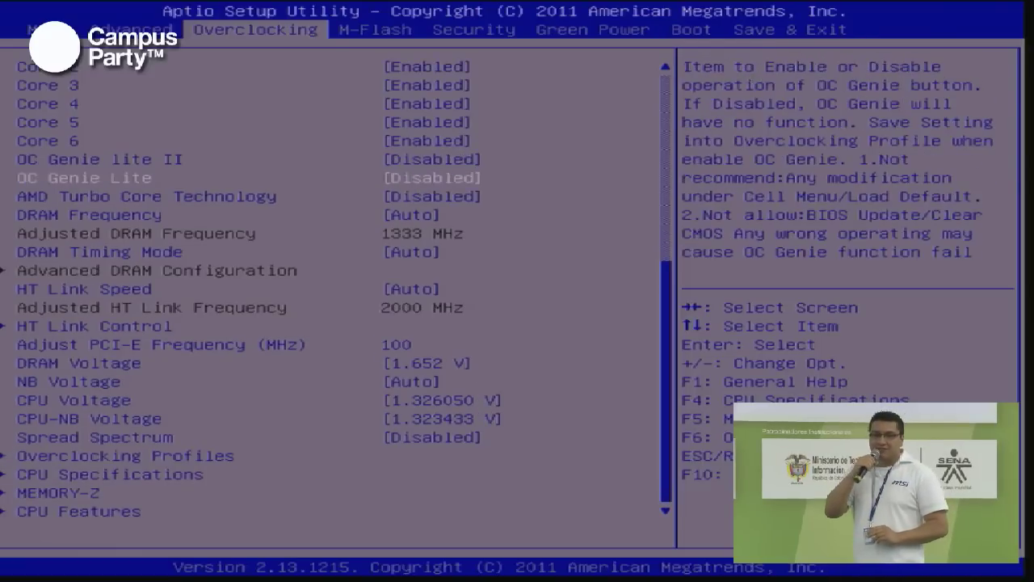
pyautogui.press('Up')
pyautogui.press('Up')
pyautogui.press('Up')
pyautogui.press('Up')
pyautogui.press('Up')
pyautogui.press('Up')
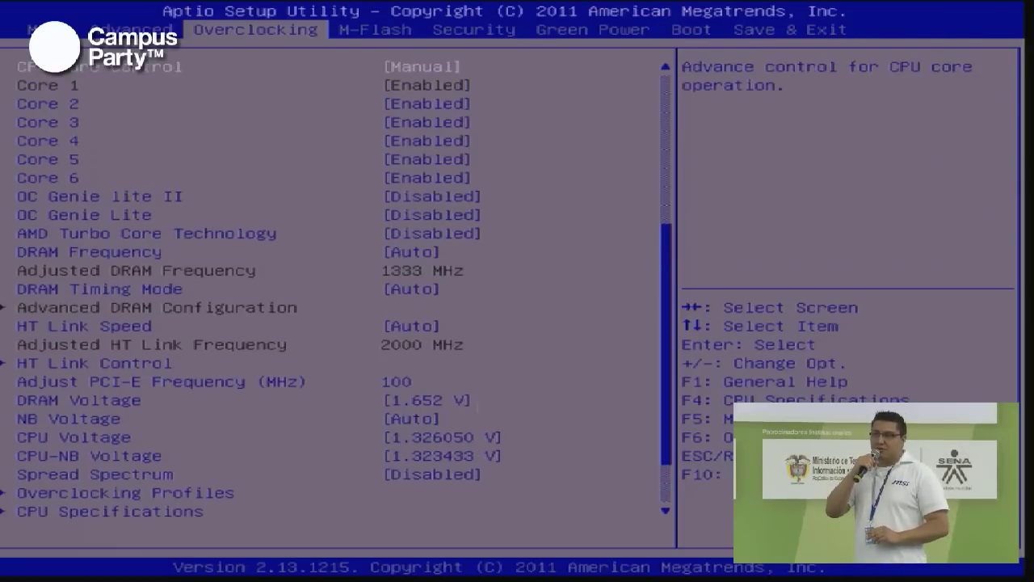
pyautogui.press('Up')
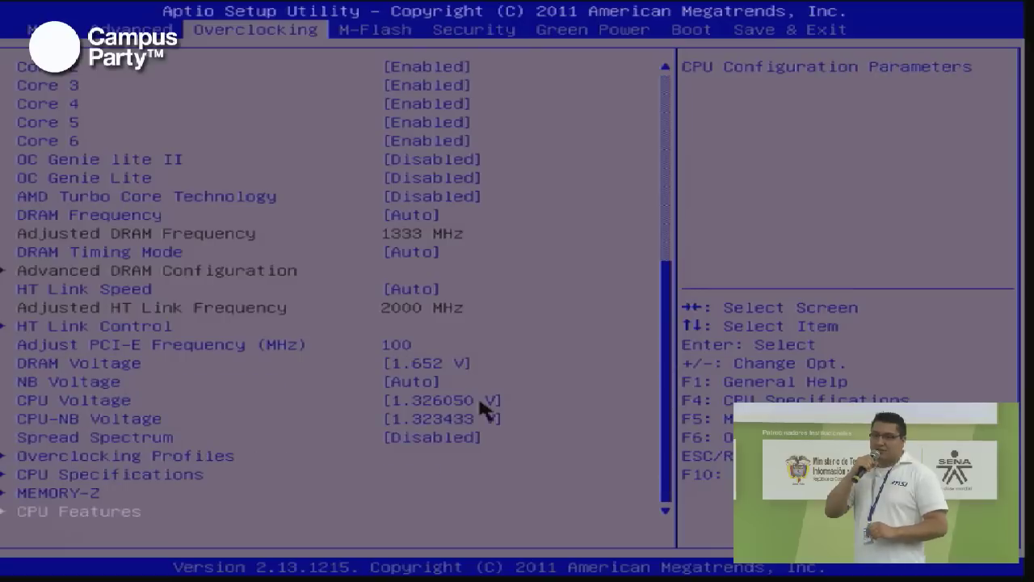
pyautogui.press('Down')
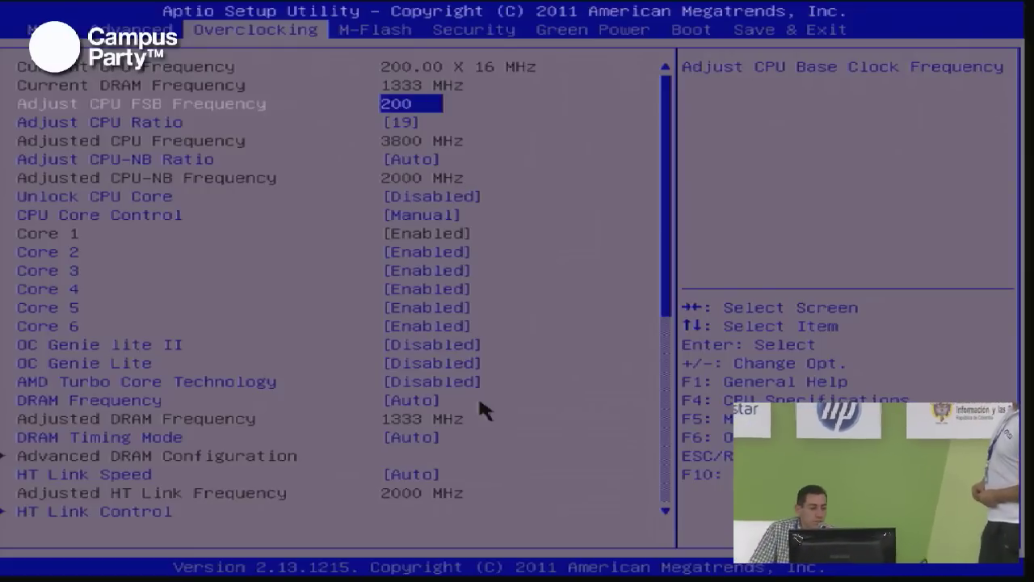
# - Examine the CPU ratio, Unlock CPU Core, CPU Core Control and DRAM Frequency options one after another
pyautogui.press('Down')
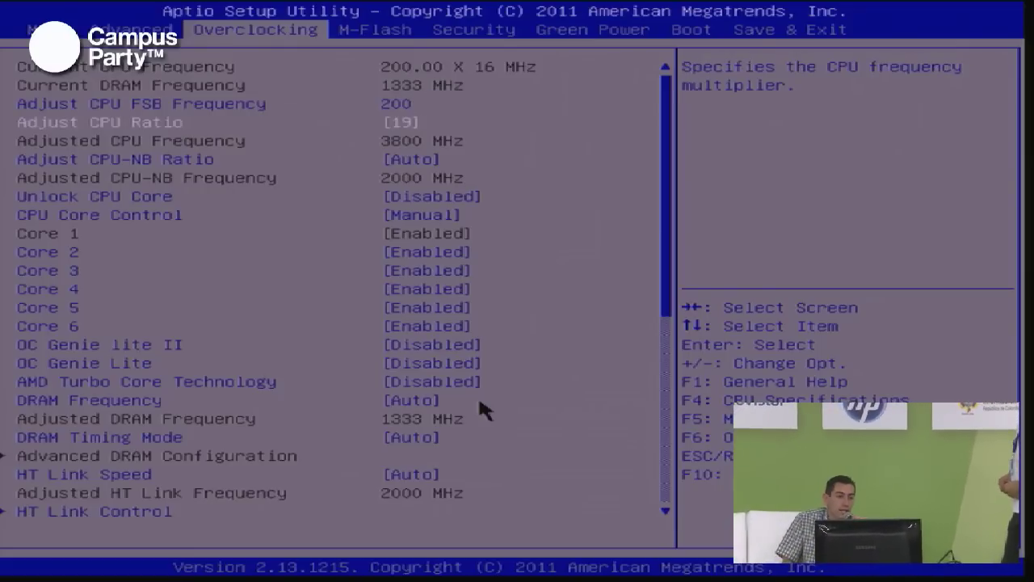
pyautogui.press('Down')
pyautogui.press('Down')
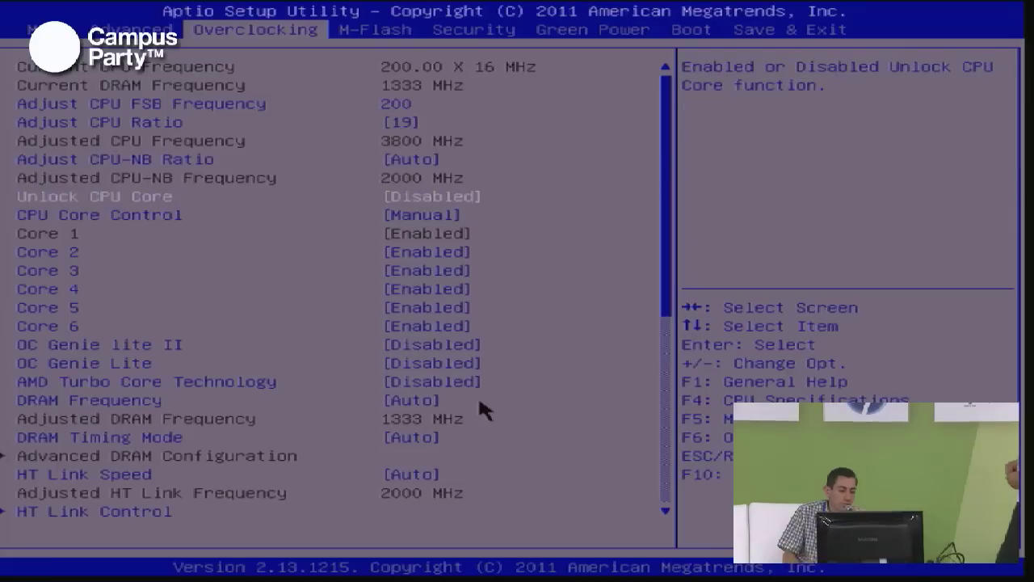
pyautogui.press('Down')
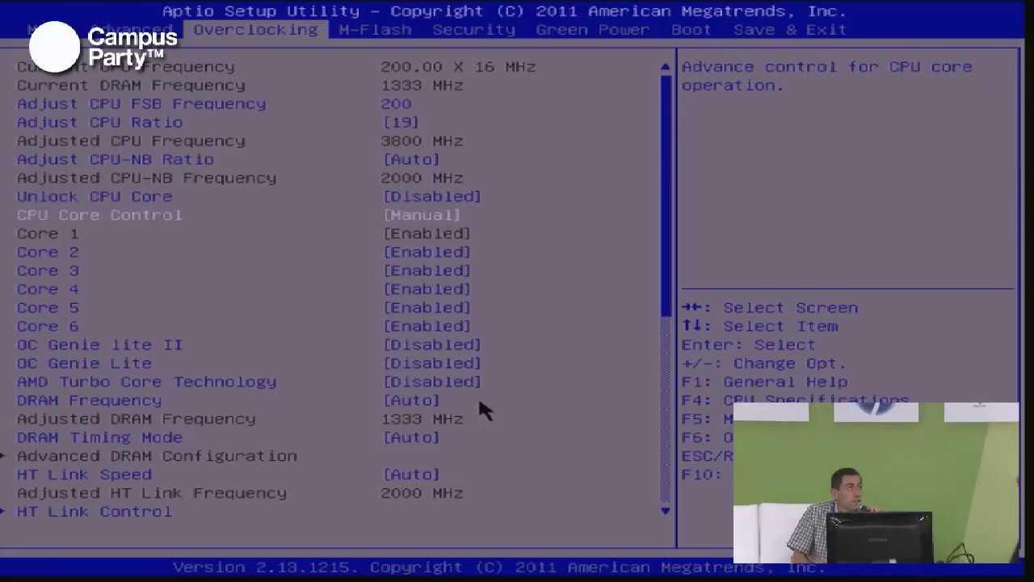
pyautogui.press('Down')
pyautogui.press('Down')
pyautogui.press('Down')
pyautogui.press('Down')
pyautogui.press('Down')
pyautogui.press('Down')
pyautogui.press('Down')
pyautogui.press('Down')
pyautogui.press('Down')
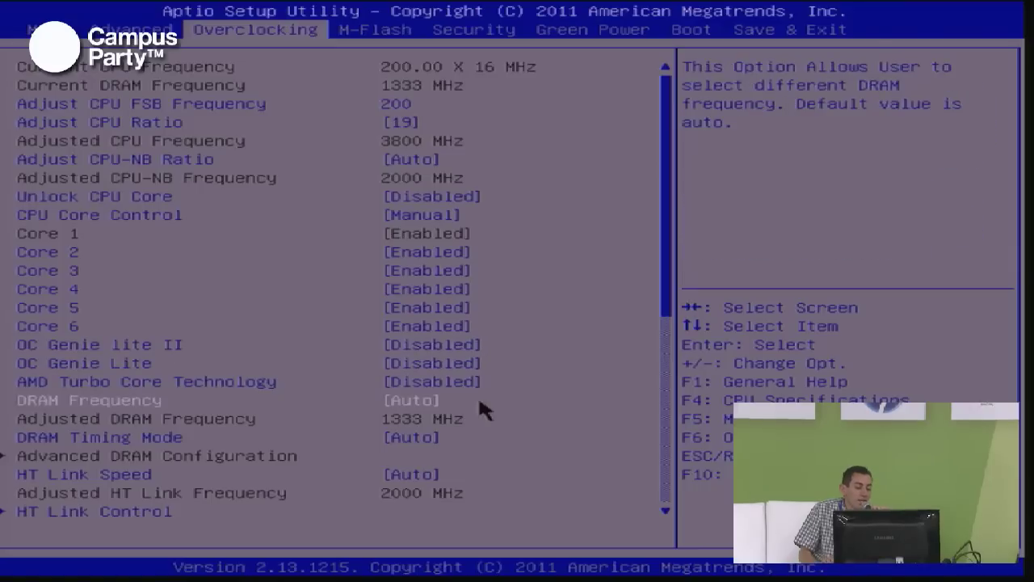
pyautogui.press('Down')
# - Recheck the individual core settings, CPU FSB Frequency, CPU Ratio and CPU-NB Ratio in the Overclocking list
pyautogui.press('Up')
pyautogui.press('Up')
pyautogui.press('Up')
pyautogui.press('Up')
pyautogui.press('Up')
pyautogui.press('Up')
pyautogui.press('Up')
pyautogui.press('Up')
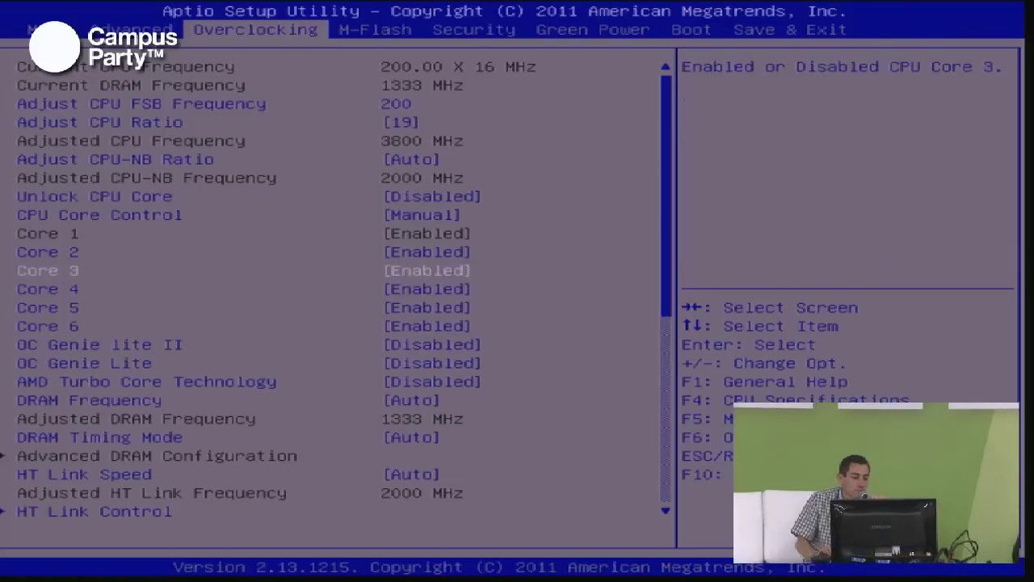
pyautogui.press('Up')
pyautogui.press('Up')
pyautogui.press('Up')
pyautogui.press('Up')
pyautogui.press('Up')
pyautogui.press('Up')
pyautogui.press('Down')
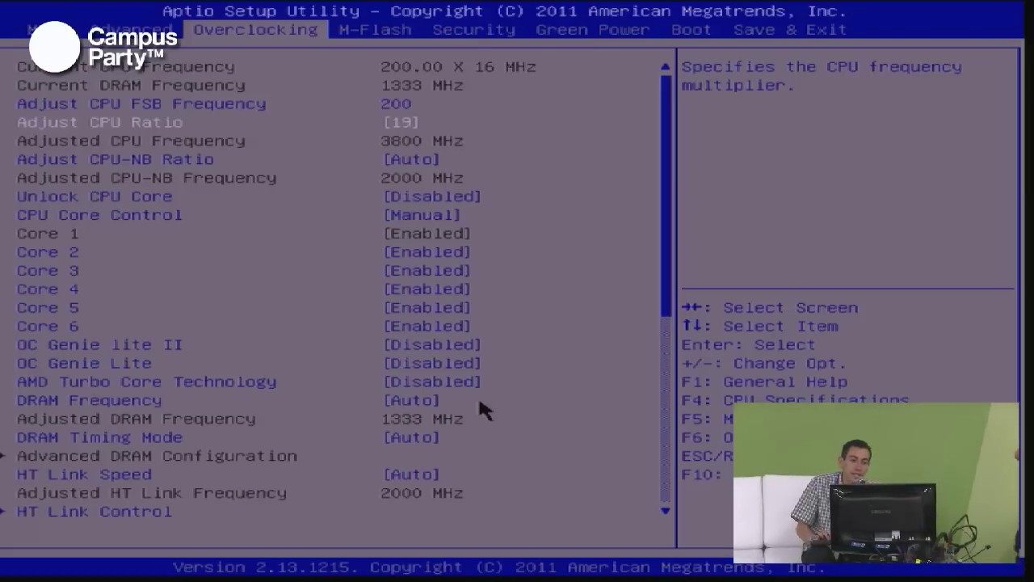
pyautogui.press('Down')
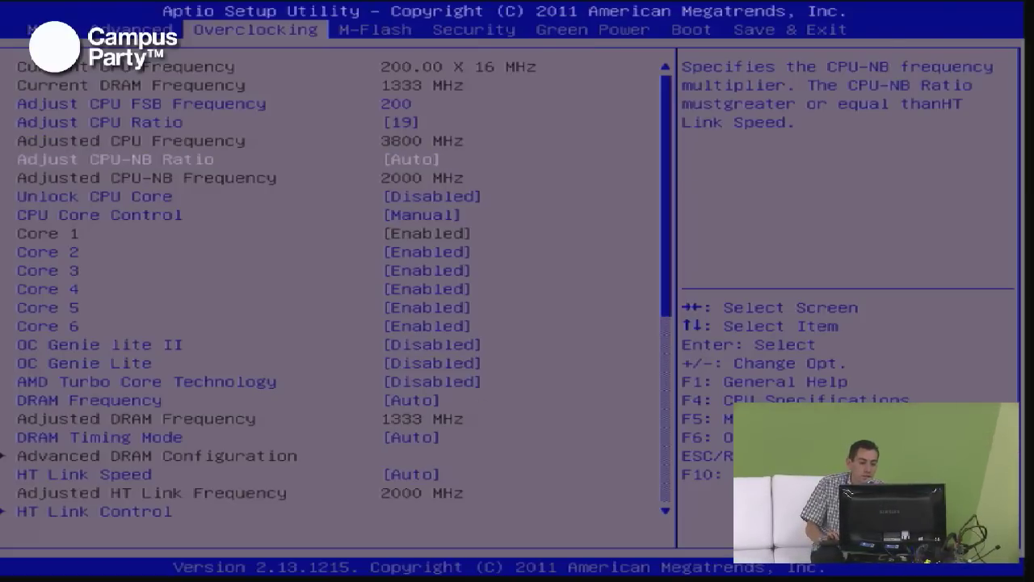
pyautogui.press('Up')
pyautogui.press('Up')
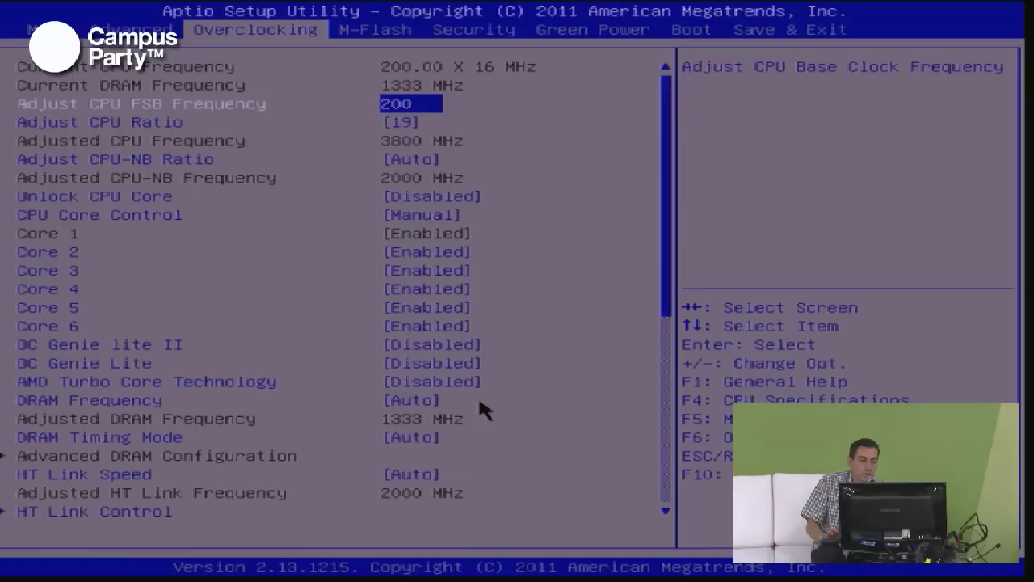
pyautogui.press('Down')
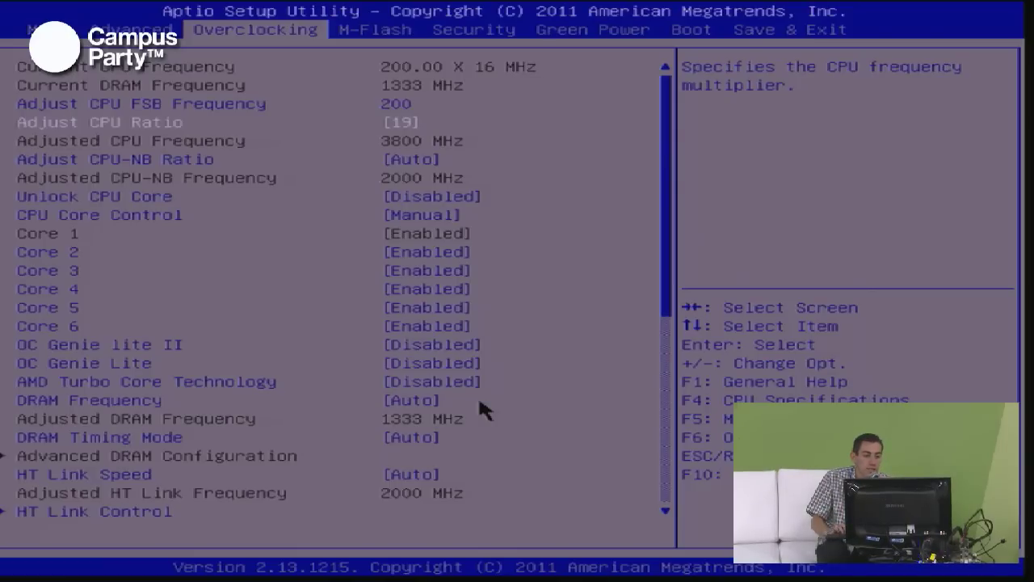
pyautogui.press('Down')
pyautogui.press('Down')
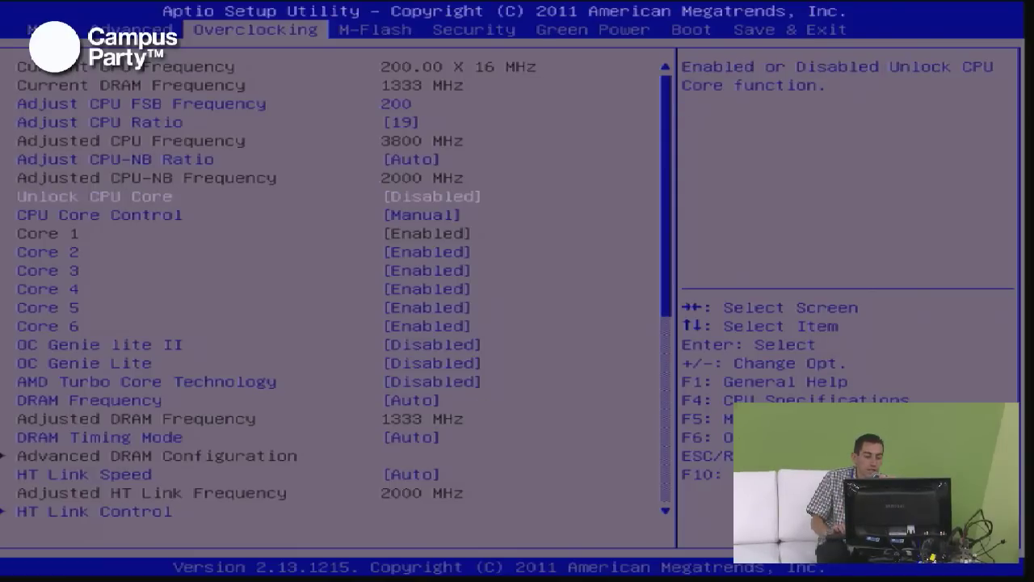
# - Review the remaining Overclocking settings from CPU Core Control through HT Link Speed and the voltages to MEMORY-Z
pyautogui.press('Down')
pyautogui.press('Down')
pyautogui.press('Down')
pyautogui.press('Down')
pyautogui.press('Down')
pyautogui.press('Down')
pyautogui.press('Down')
pyautogui.press('Down')
pyautogui.press('Down')
pyautogui.press('Down')
pyautogui.press('Down')
pyautogui.press('Down')
pyautogui.press('Down')
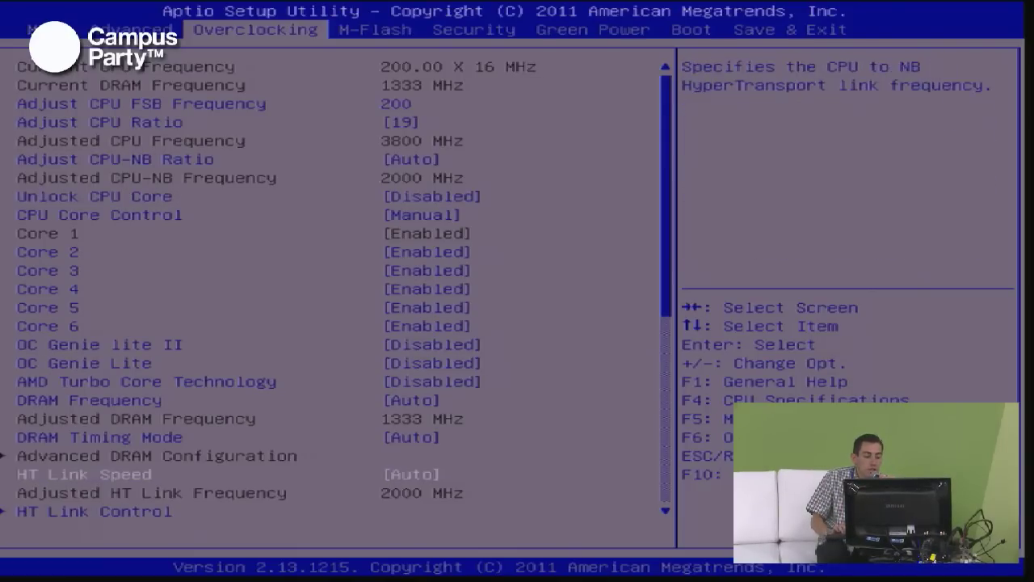
pyautogui.press('Down')
pyautogui.press('Down')
pyautogui.press('Down')
pyautogui.press('Down')
pyautogui.press('Down')
pyautogui.press('Down')
pyautogui.press('Down')
pyautogui.press('Down')
pyautogui.press('Down')
pyautogui.press('Down')
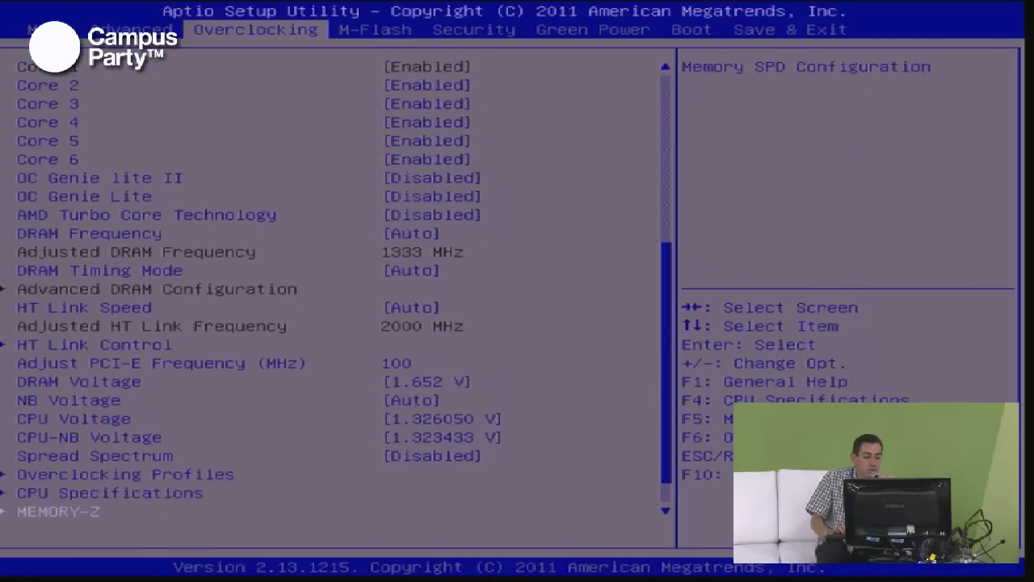
# - Examine the voltage settings in the Overclocking list, from DRAM Voltage through CPU Voltage to CPU-NB Voltage
pyautogui.press('Up')
pyautogui.press('Up')
pyautogui.press('Up')
pyautogui.press('Up')
pyautogui.press('Up')
pyautogui.press('Up')
pyautogui.press('Up')
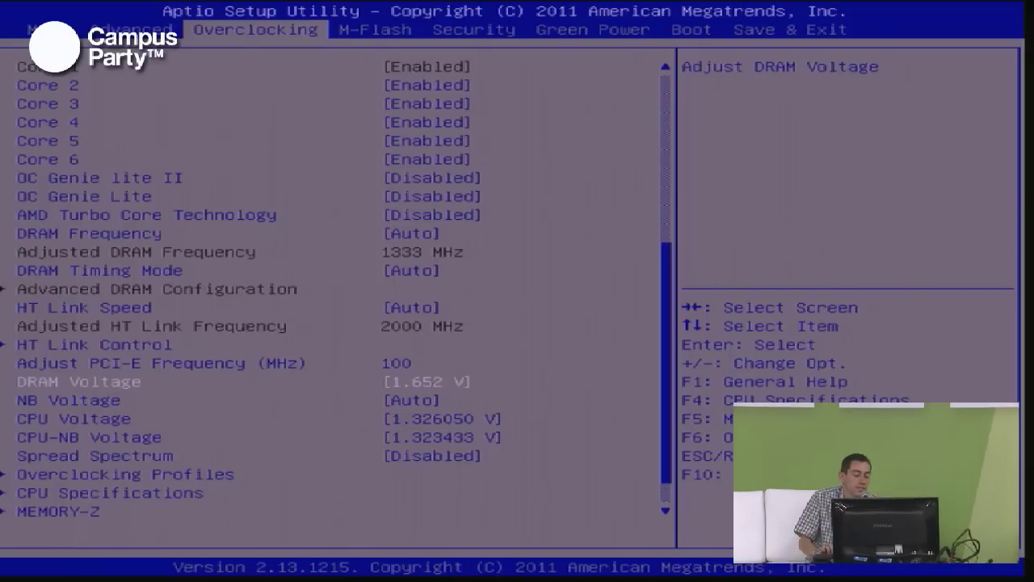
pyautogui.press('Down')
pyautogui.press('Down')
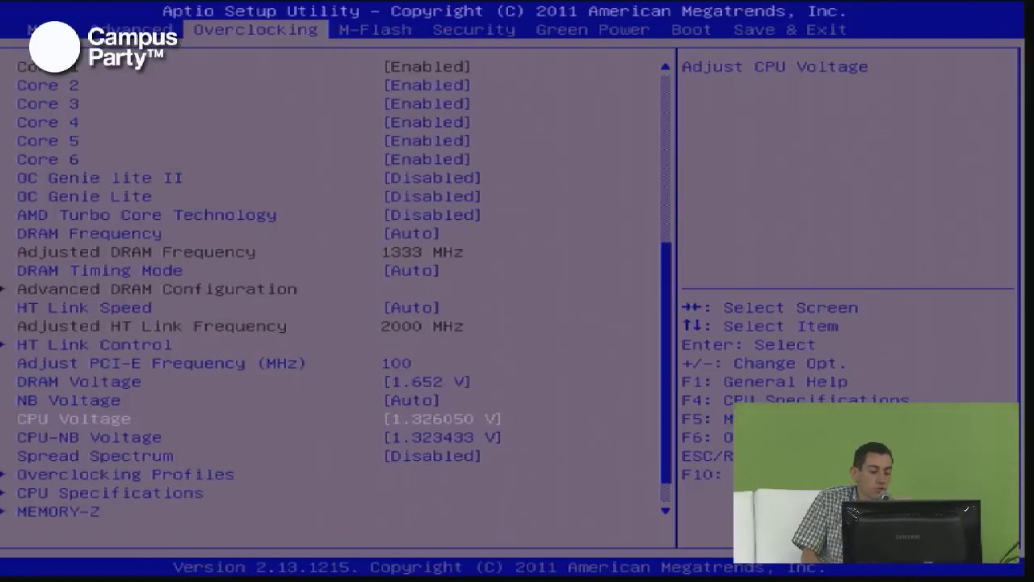
pyautogui.press('Down')
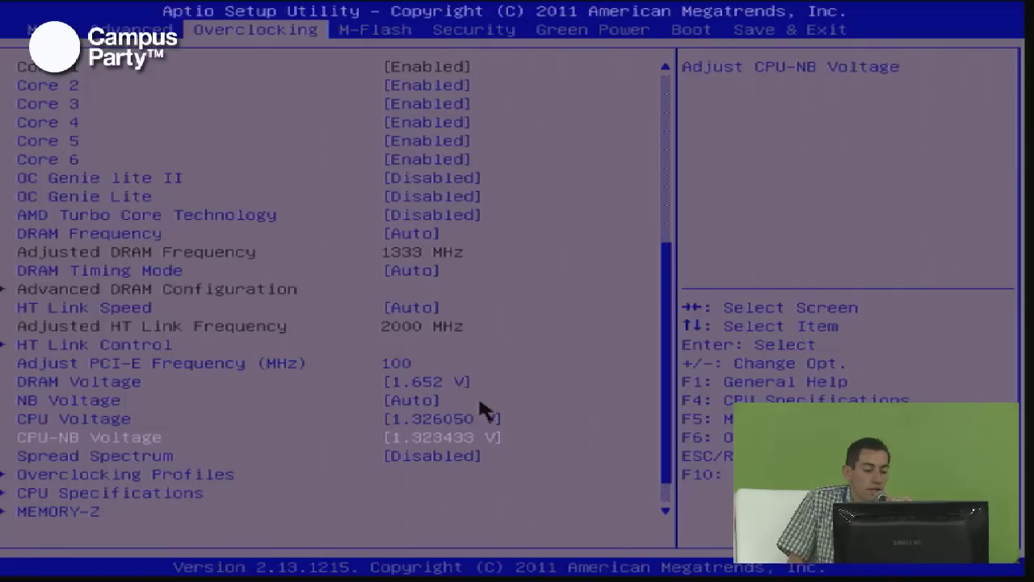
# - Recheck the CPU Voltage, CPU-NB Voltage and DRAM Voltage settings together with the neighbouring Spread Spectrum option
pyautogui.press('Up')
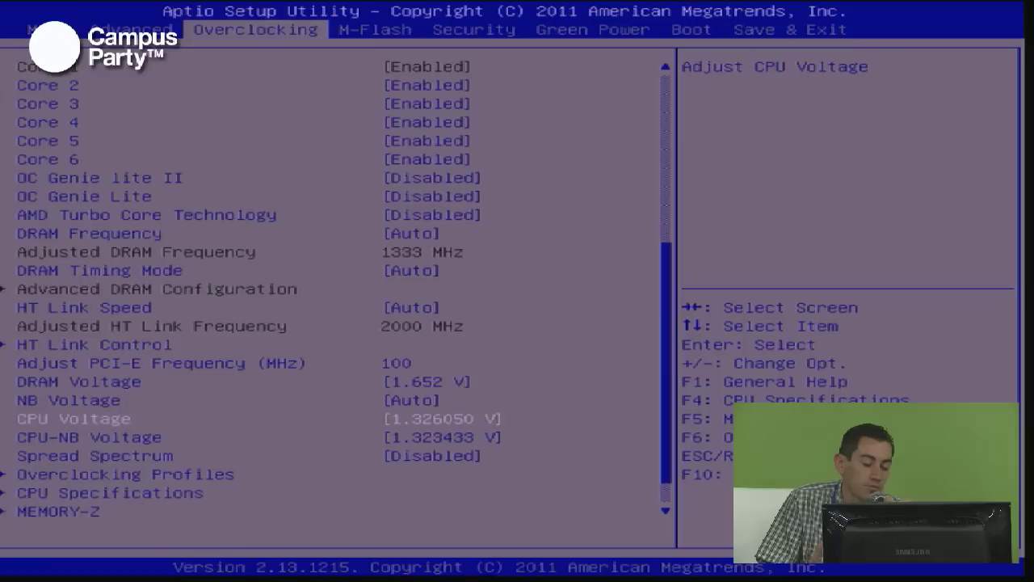
pyautogui.press('Down')
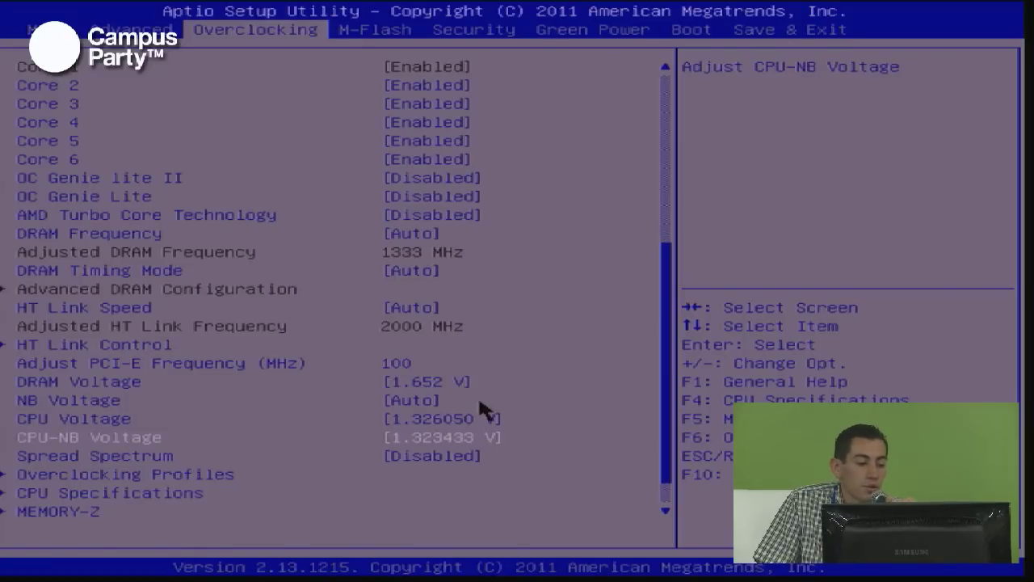
pyautogui.press('Down')
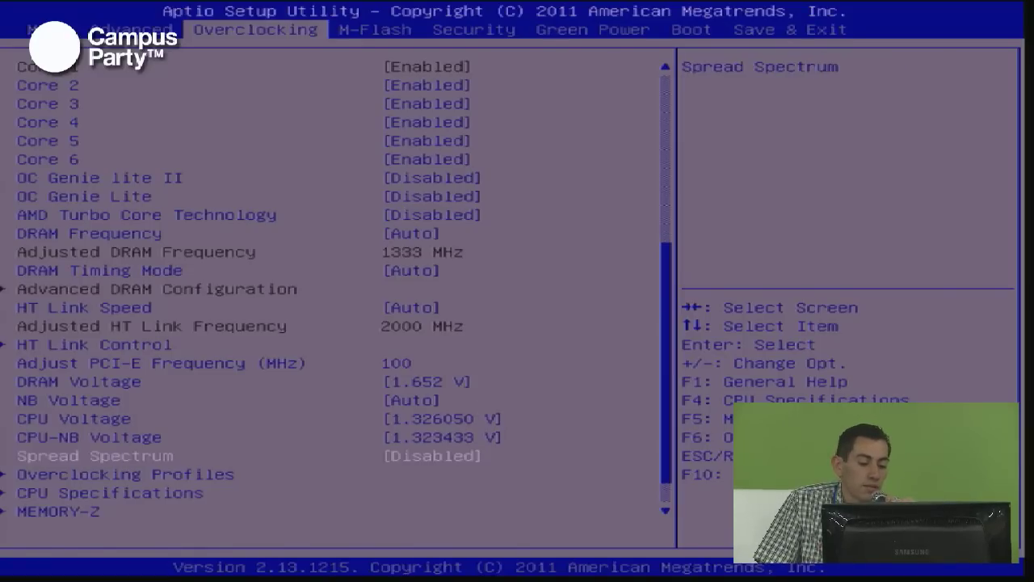
pyautogui.press('Up')
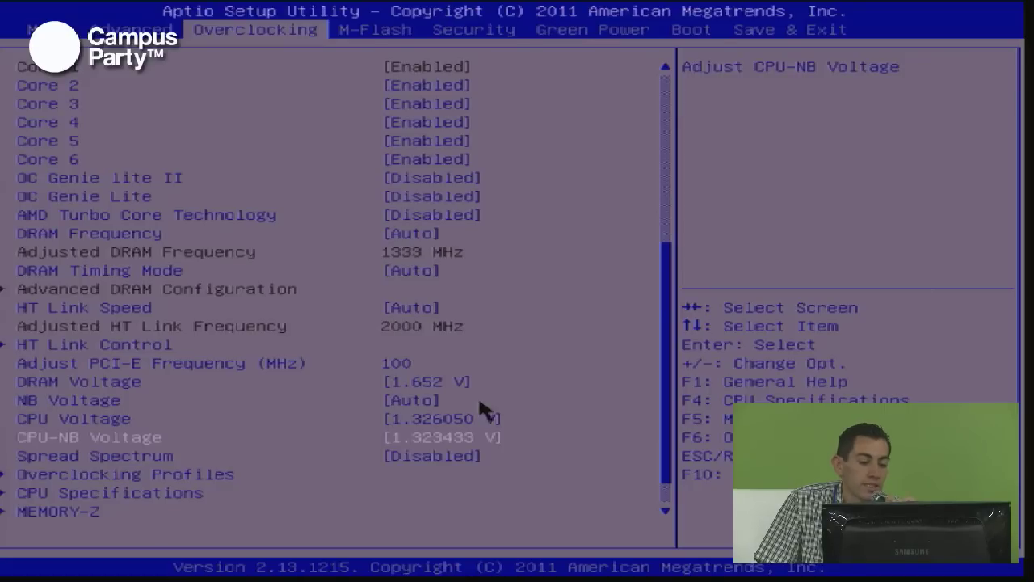
pyautogui.press('Up')
pyautogui.press('Up')
pyautogui.press('Up')
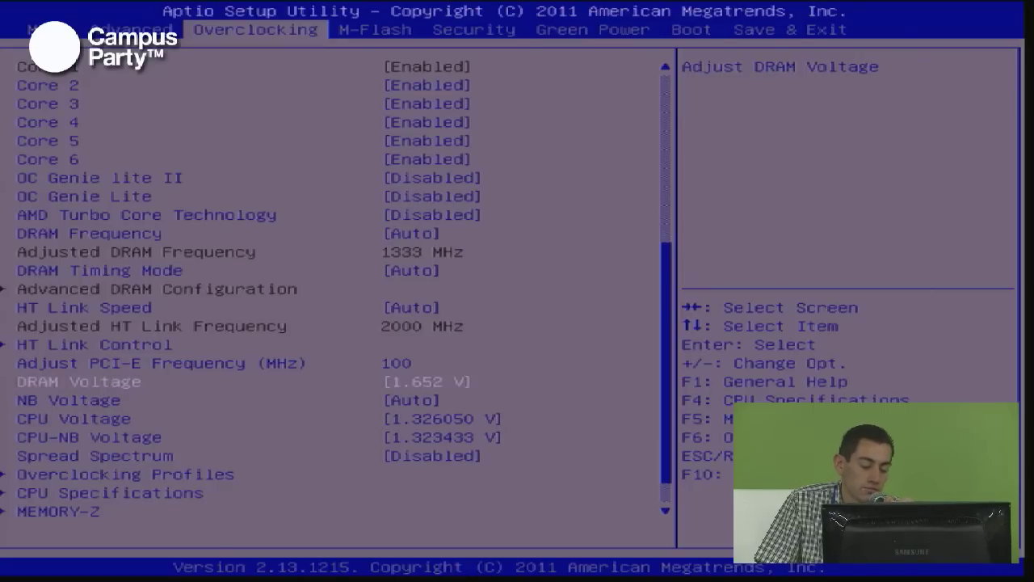
pyautogui.press('Down')
pyautogui.press('Down')
pyautogui.press('Down')
pyautogui.press('Down')
pyautogui.press('Up')
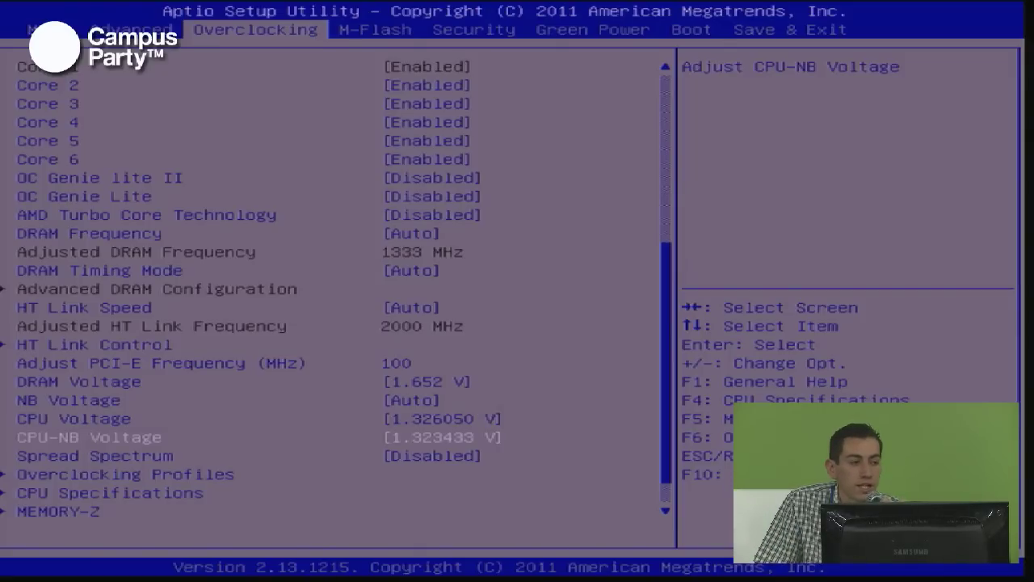
# - Open CPU Features to review the AMD Cool'n'Quiet, C1E Support, SVM Mode and IOMMU Mode settings, and return to the Overclocking list
pyautogui.press('Down')
pyautogui.press('Down')
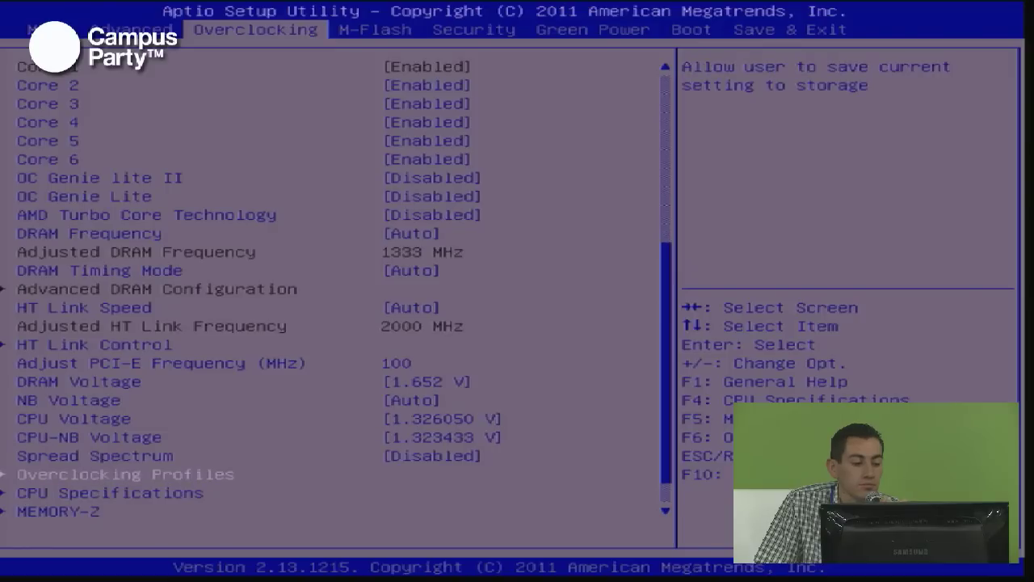
pyautogui.press('Up')
pyautogui.press('Down')
pyautogui.press('Down')
pyautogui.press('Down')
pyautogui.press('Down')
pyautogui.press('Return')
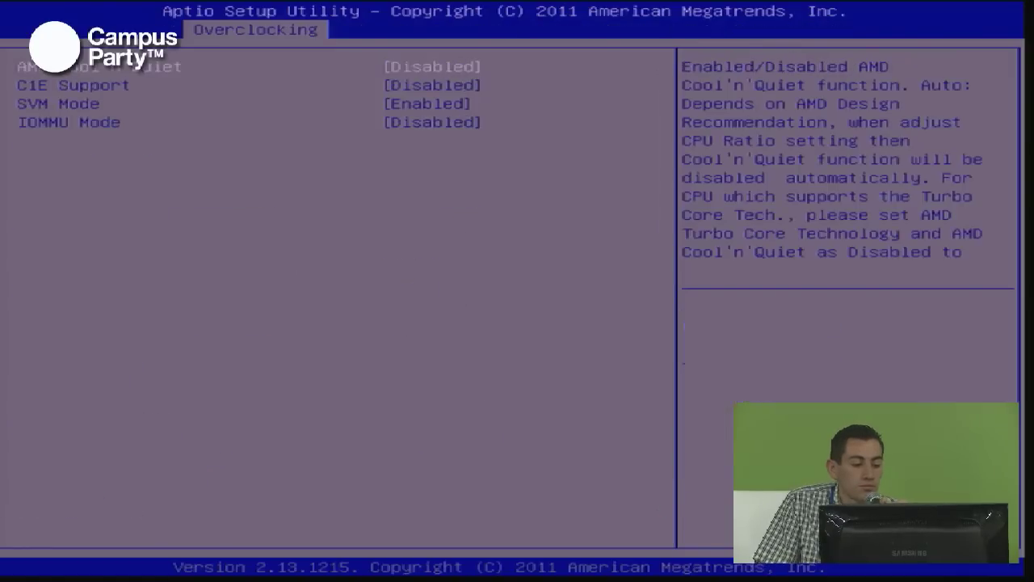
pyautogui.press('Down')
pyautogui.press('Up')
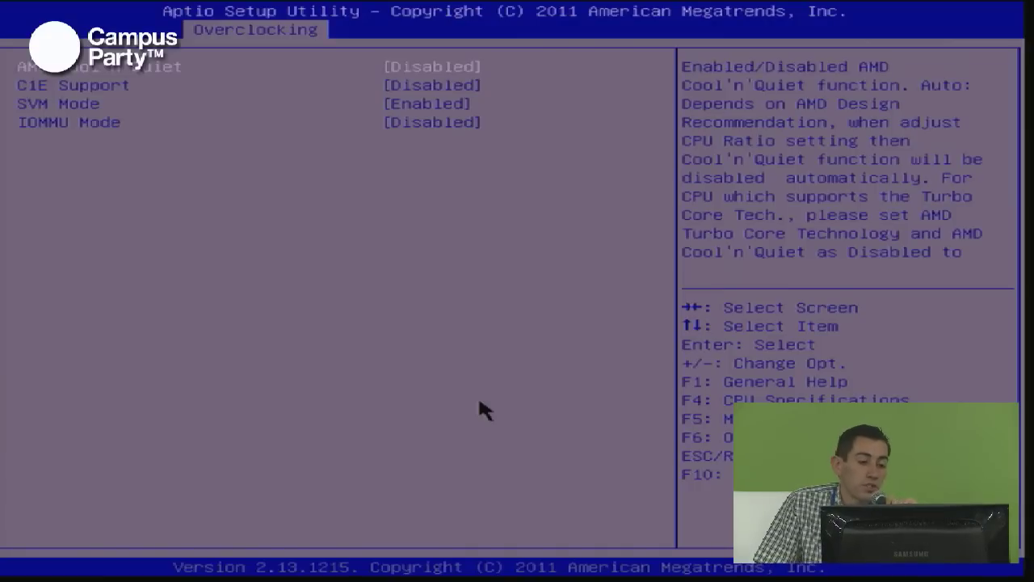
pyautogui.press('Down')
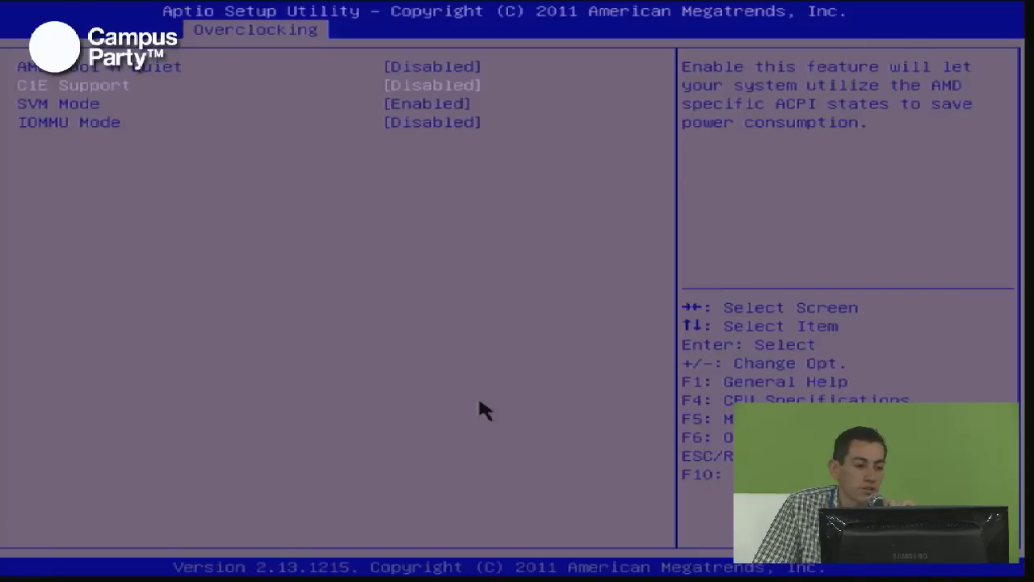
pyautogui.press('Down')
pyautogui.press('Down')
pyautogui.press('Up')
pyautogui.press('Up')
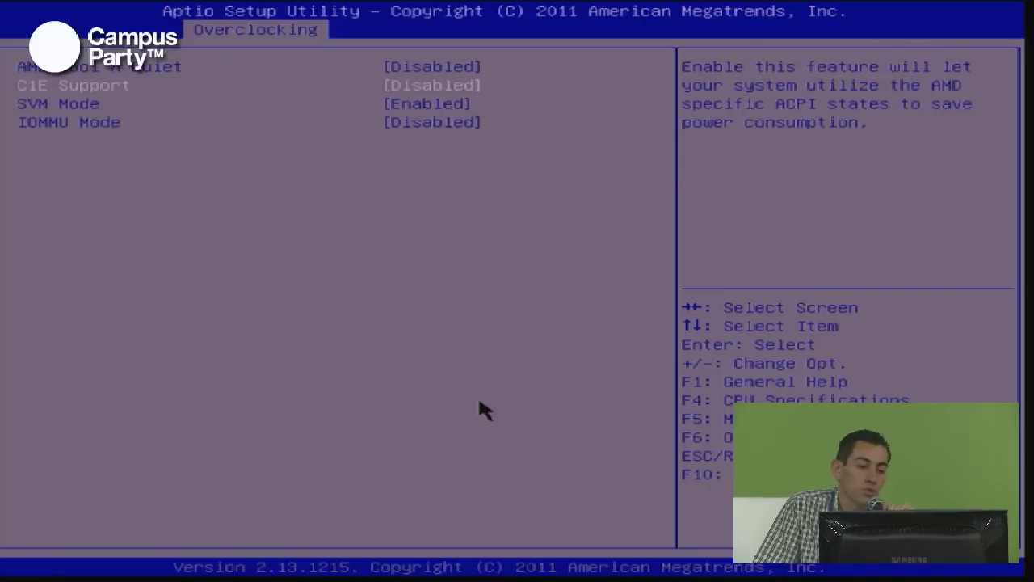
pyautogui.press('Escape')
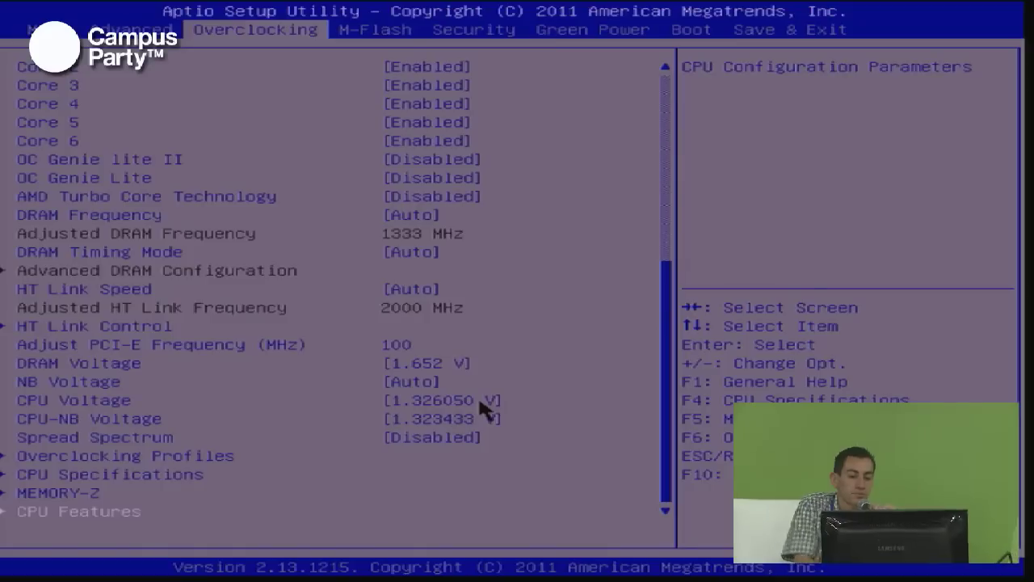
# - Look back over the Overclocking settings from CPU Features up through the voltages and cores to CPU FSB Frequency
pyautogui.press('Up')
pyautogui.press('Up')
pyautogui.press('Up')
pyautogui.press('Up')
pyautogui.press('Up')
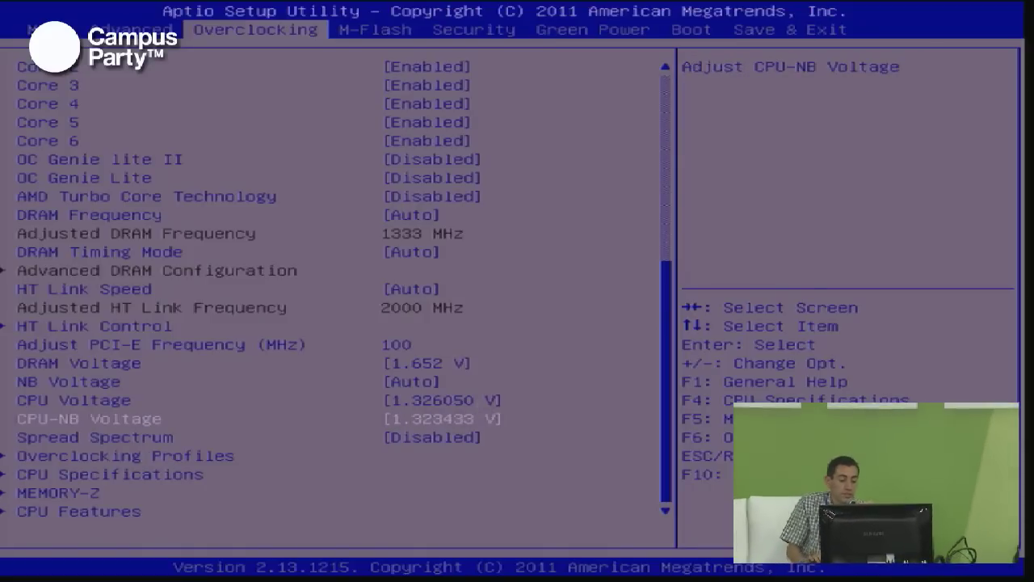
pyautogui.press('Up')
pyautogui.press('Up')
pyautogui.press('Up')
pyautogui.press('Up')
pyautogui.press('Up')
pyautogui.press('Up')
pyautogui.press('Up')
pyautogui.press('Up')
pyautogui.press('Up')
pyautogui.press('Up')
pyautogui.press('Up')
pyautogui.press('Up')
pyautogui.press('Up')
pyautogui.press('Up')
pyautogui.press('Up')
pyautogui.press('Up')
pyautogui.press('Up')
pyautogui.press('Up')
pyautogui.press('Up')
pyautogui.press('Up')
pyautogui.press('Up')
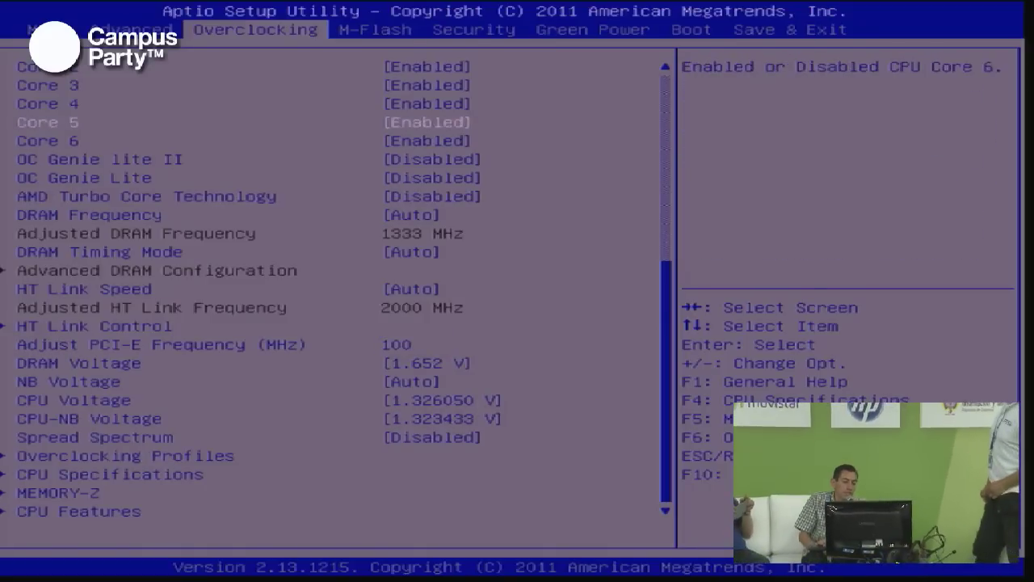
pyautogui.press('Up')
pyautogui.press('Up')
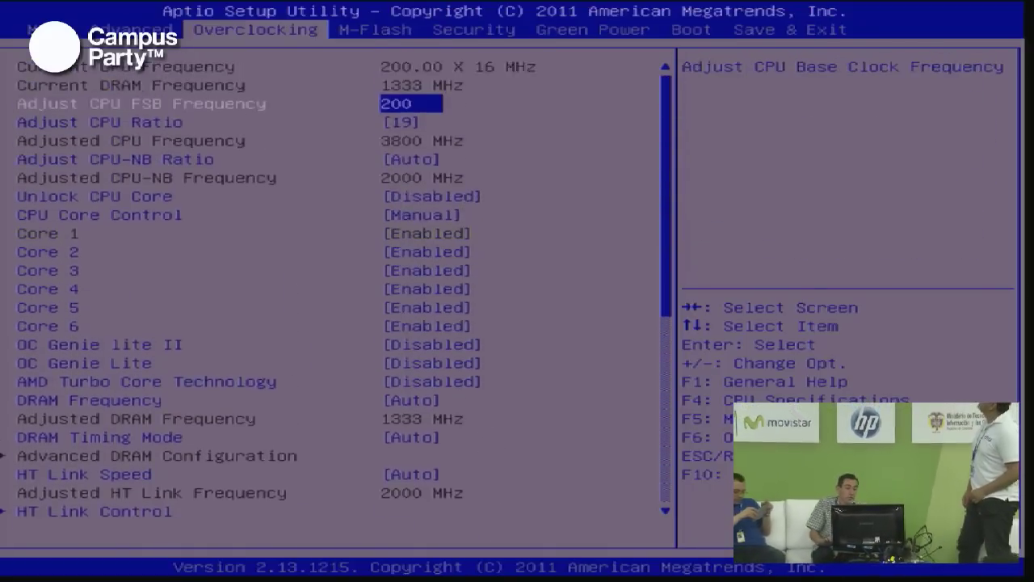
pyautogui.press('Up')
pyautogui.press('Down')
pyautogui.press('Up')
pyautogui.press('Down')
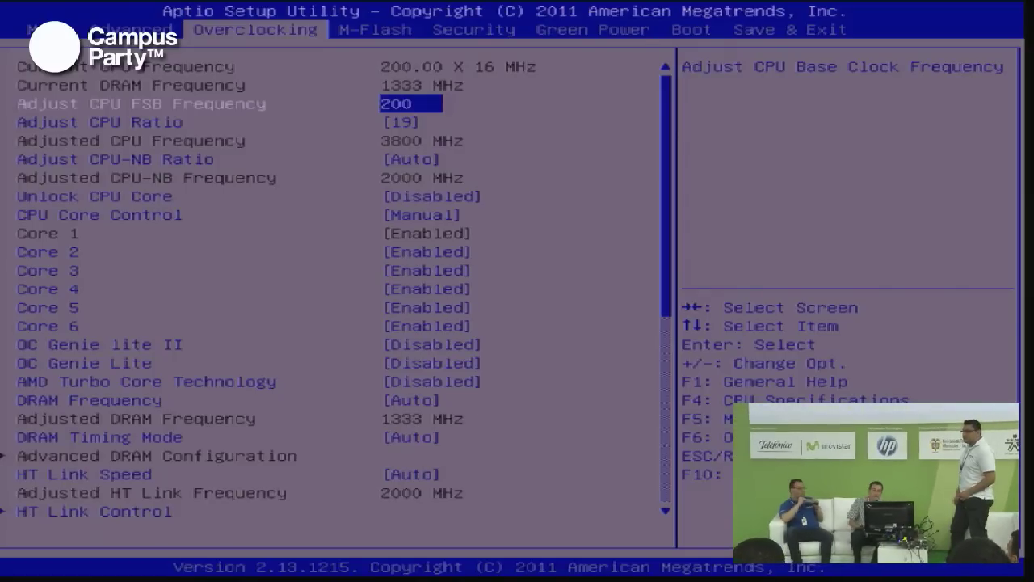
# - Examine the CPU Ratio, CPU-NB Ratio, Unlock CPU Core and CPU Core Control settings and the first individual cores
pyautogui.press('Down')
pyautogui.press('Down')
pyautogui.press('Down')
pyautogui.press('Down')
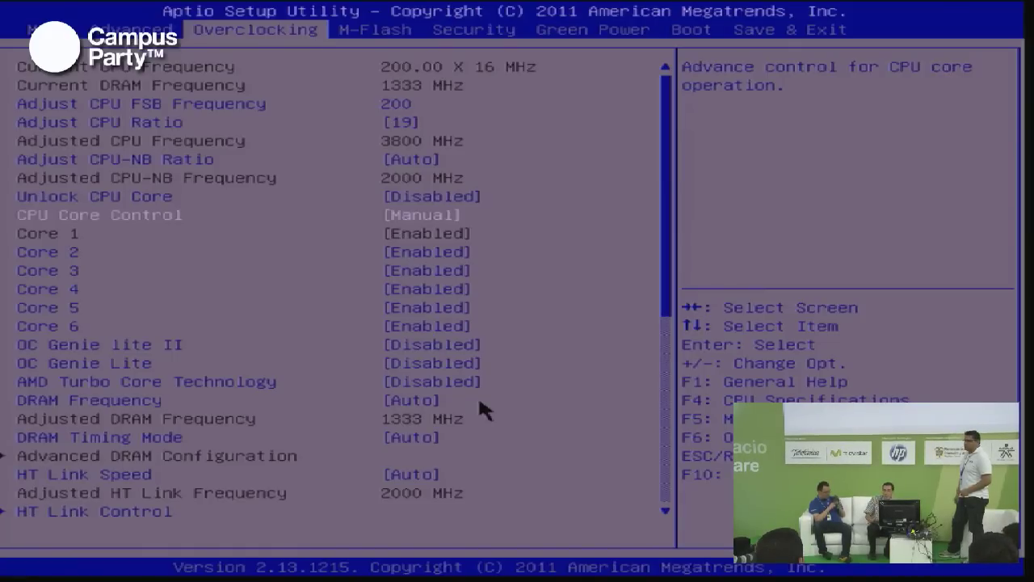
pyautogui.press('Down')
pyautogui.press('Down')
pyautogui.press('Down')
pyautogui.press('Down')
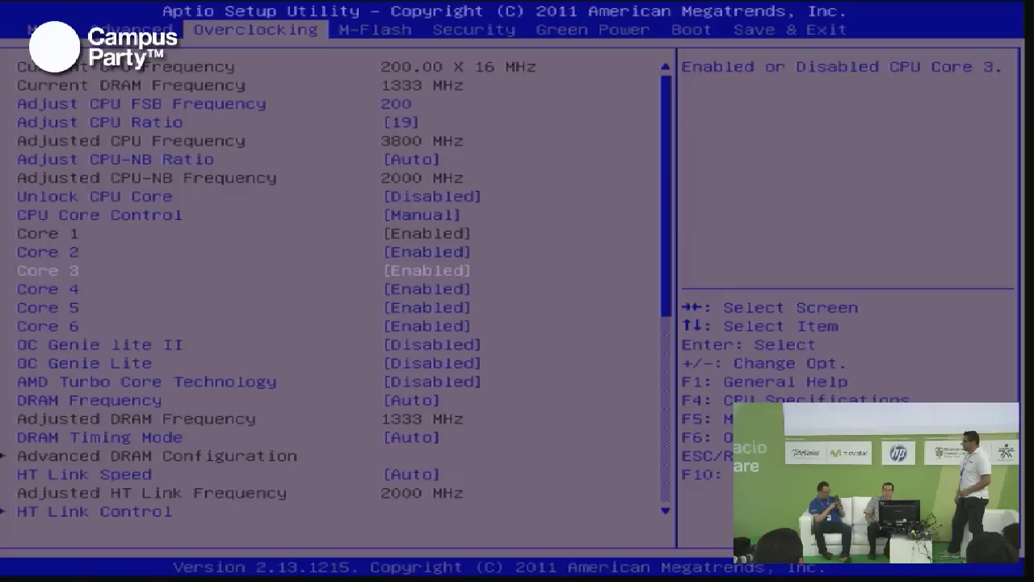
pyautogui.press('Up')
pyautogui.press('Up')
pyautogui.press('Up')
pyautogui.press('Up')
pyautogui.press('Up')
pyautogui.press('Down')
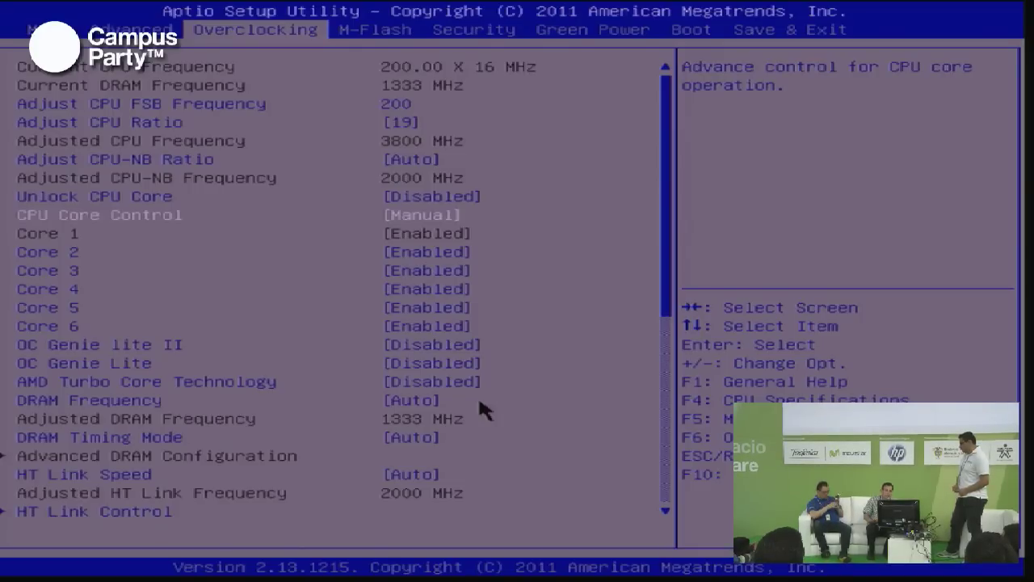
# - Review the individual CPU core settings from Core 2 through Core 6
pyautogui.press('Down')
pyautogui.press('Down')
pyautogui.press('Down')
pyautogui.press('Down')
pyautogui.press('Down')
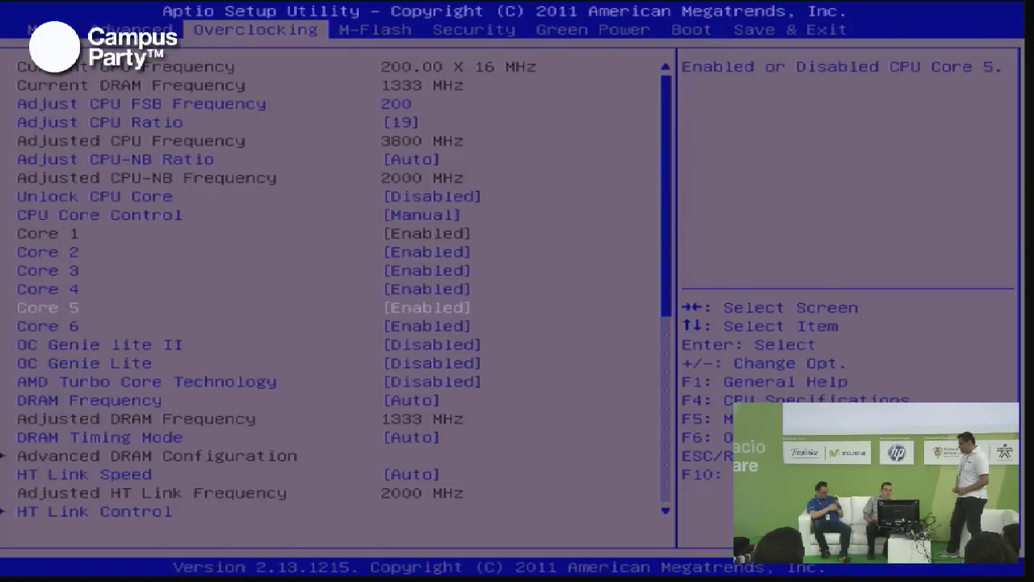
pyautogui.press('Down')
pyautogui.press('Up')
pyautogui.press('Up')
pyautogui.press('Up')
pyautogui.press('Up')
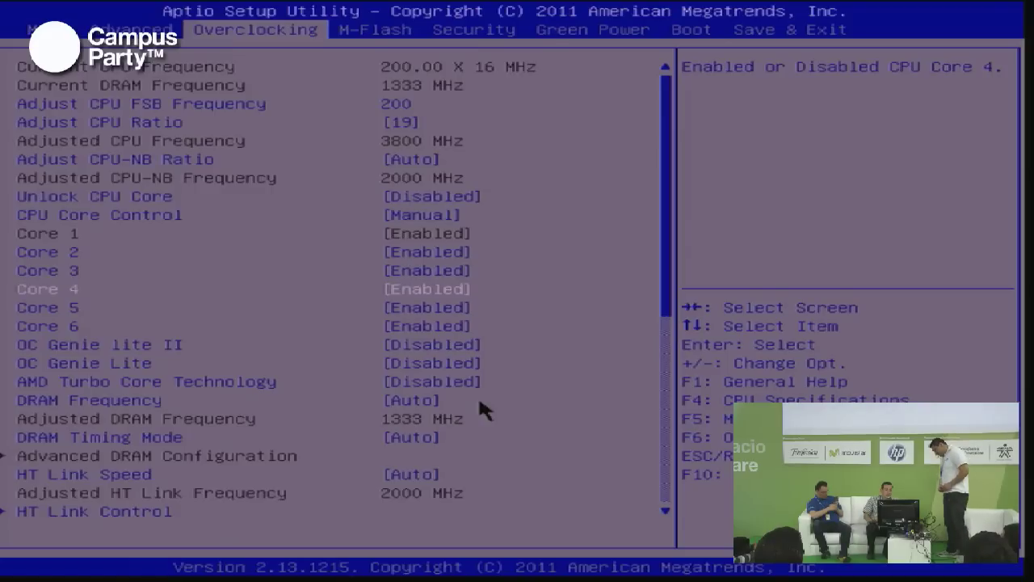
pyautogui.press('Down')
pyautogui.press('Down')
pyautogui.press('Down')
pyautogui.press('Down')
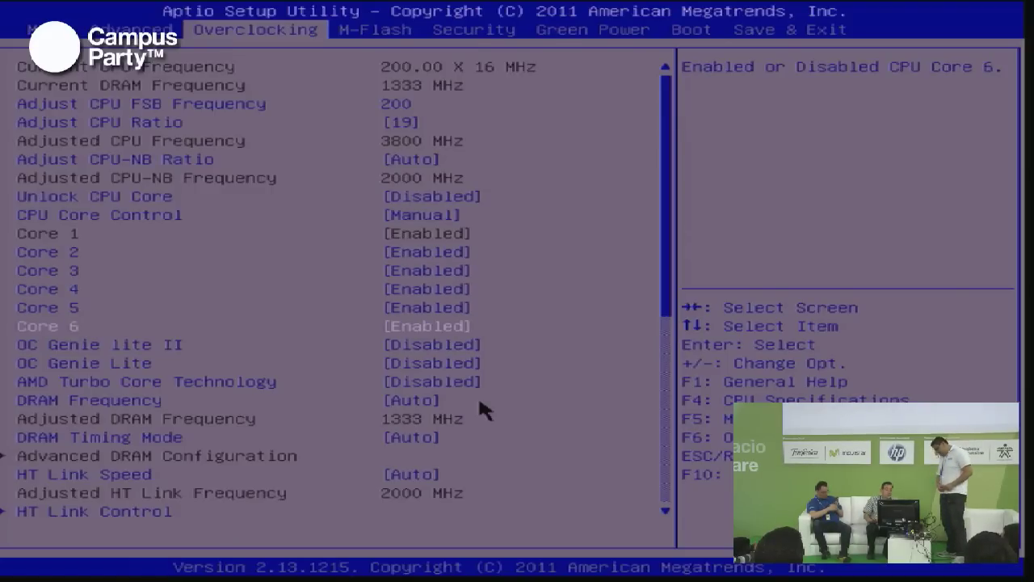
pyautogui.press('Down')
pyautogui.press('Up')
pyautogui.press('Up')
pyautogui.press('Down')
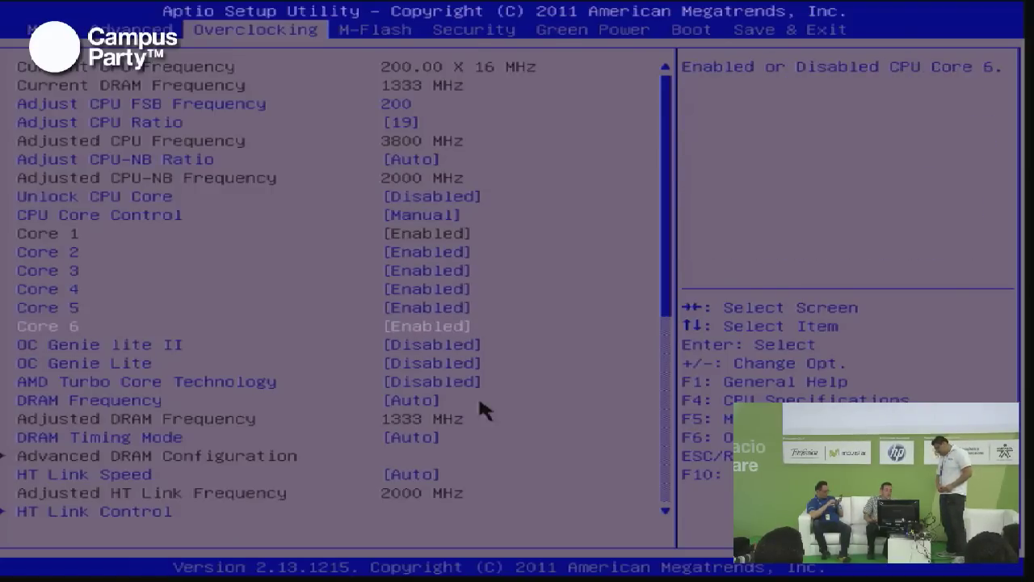
# - Check the OC Genie settings, and call up the save configuration and reset prompt but cancel it
pyautogui.press('Down')
pyautogui.press('Down')
pyautogui.press('Down')
pyautogui.press('Up')
pyautogui.press('Up')
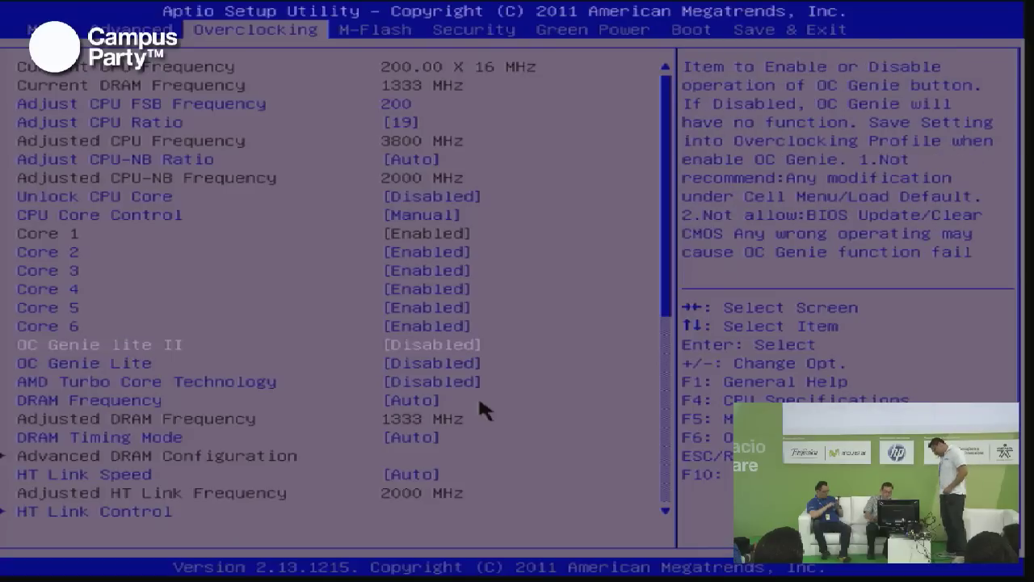
pyautogui.press('F10')
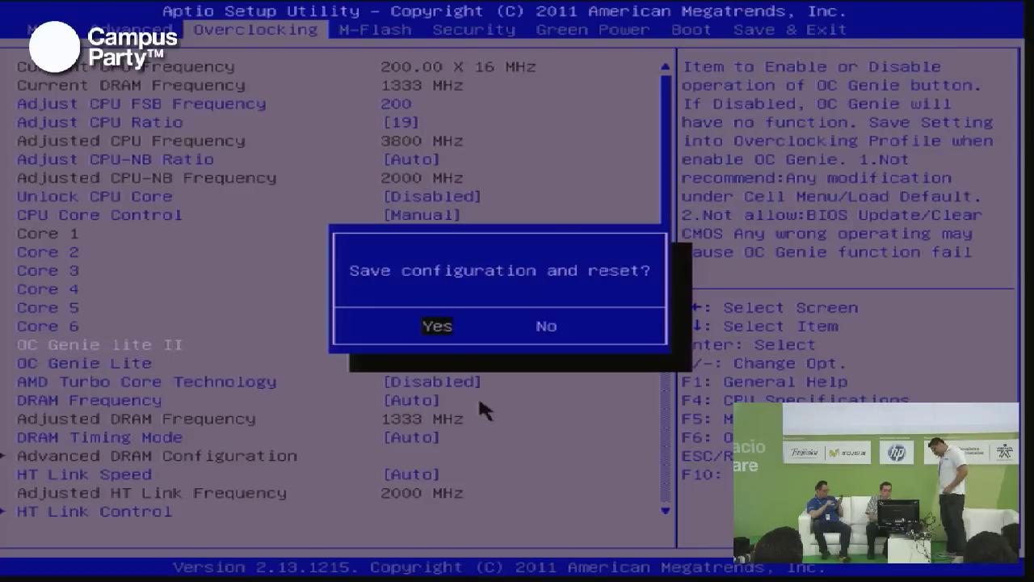
pyautogui.press('Escape')
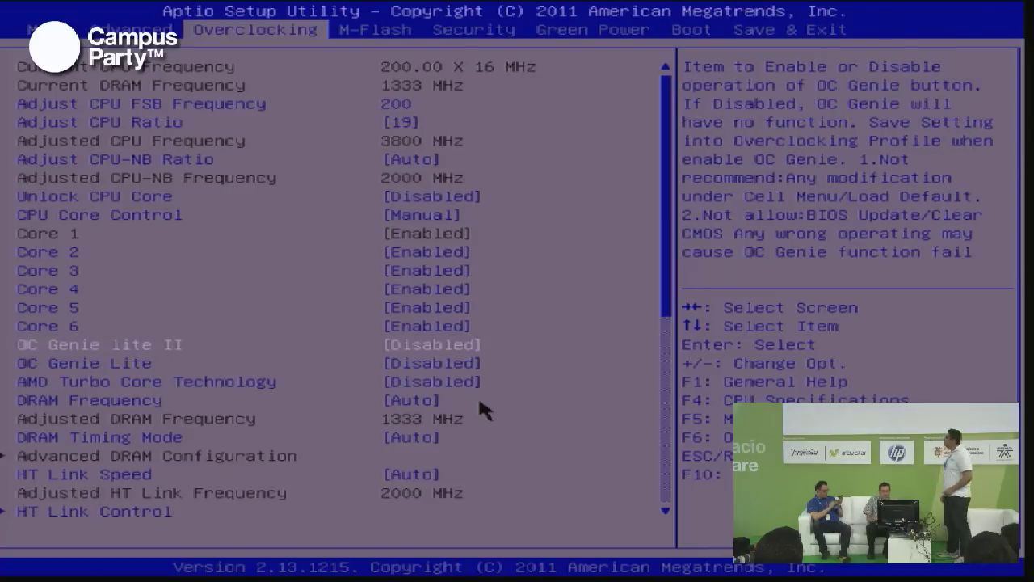